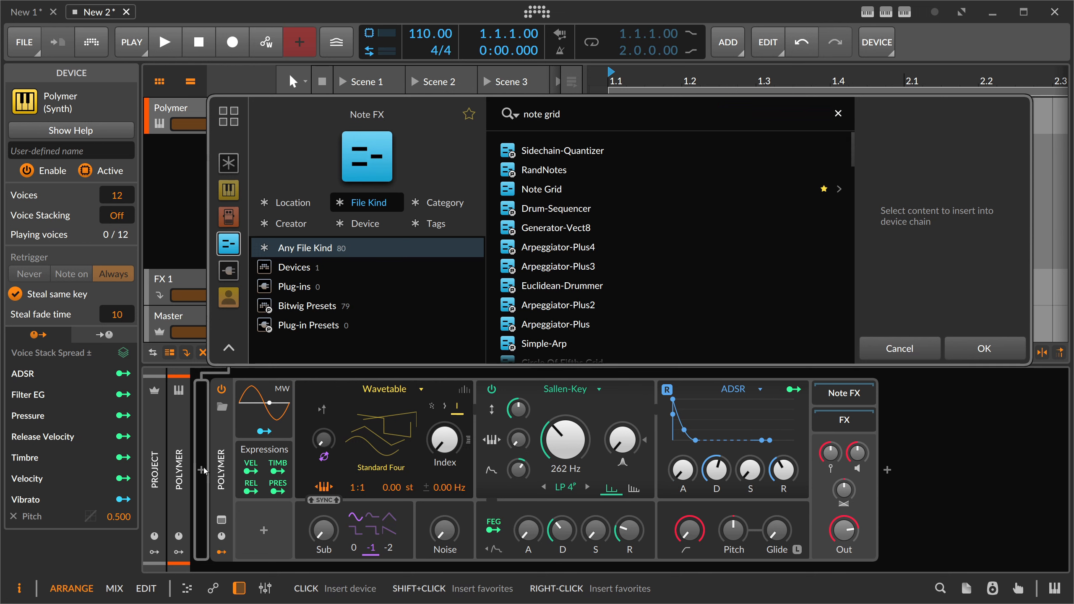
Insert a Note Grid device before Polymer, open its patch and delete the Note In module
double_click(526, 189)
left_click(317, 425)
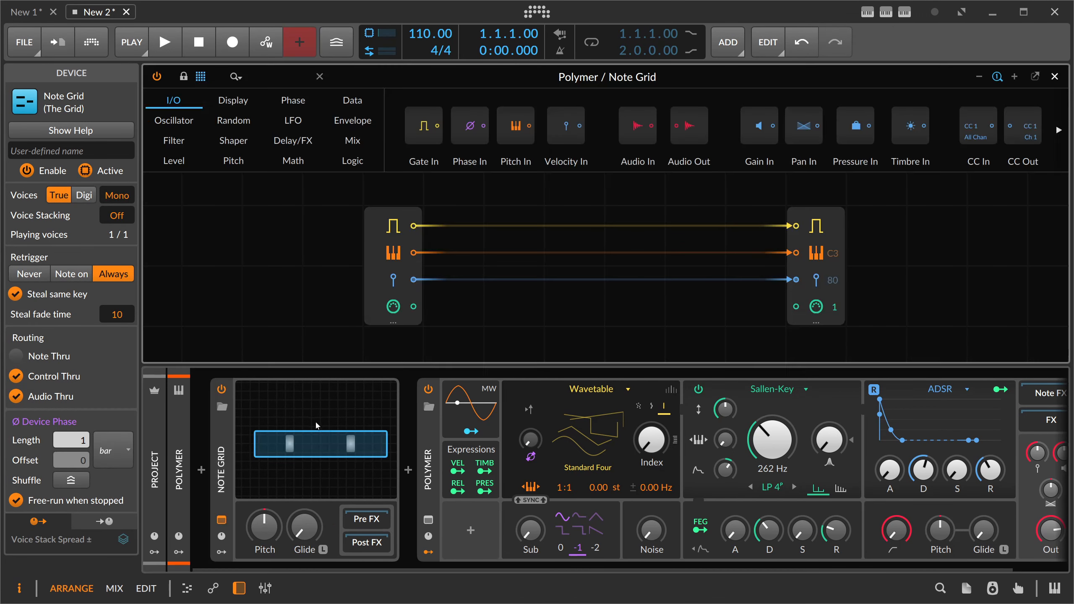
left_click(418, 317)
key("Delete")
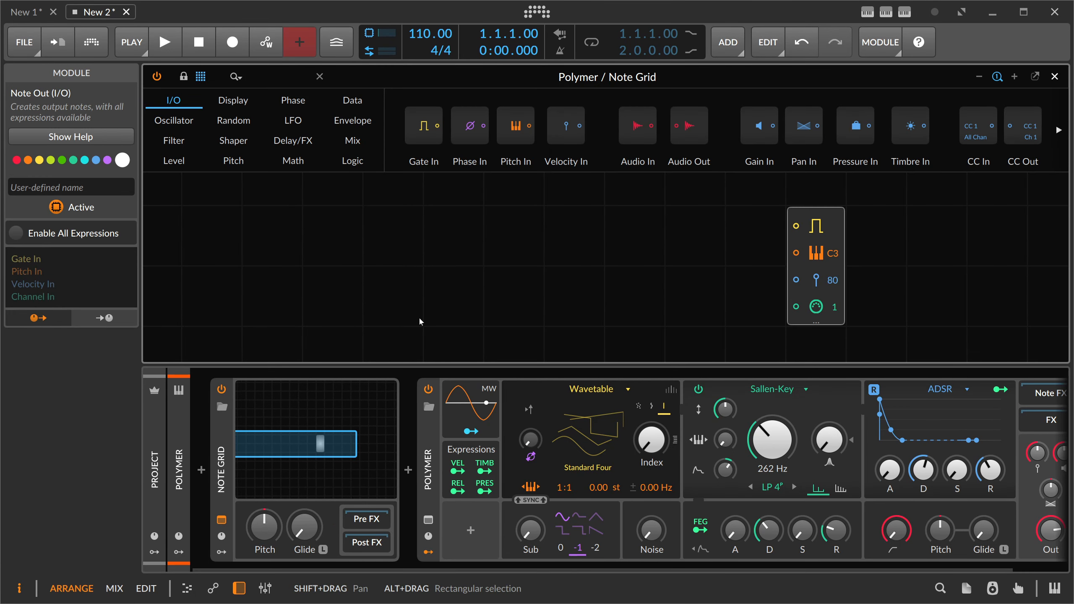
left_click(441, 258)
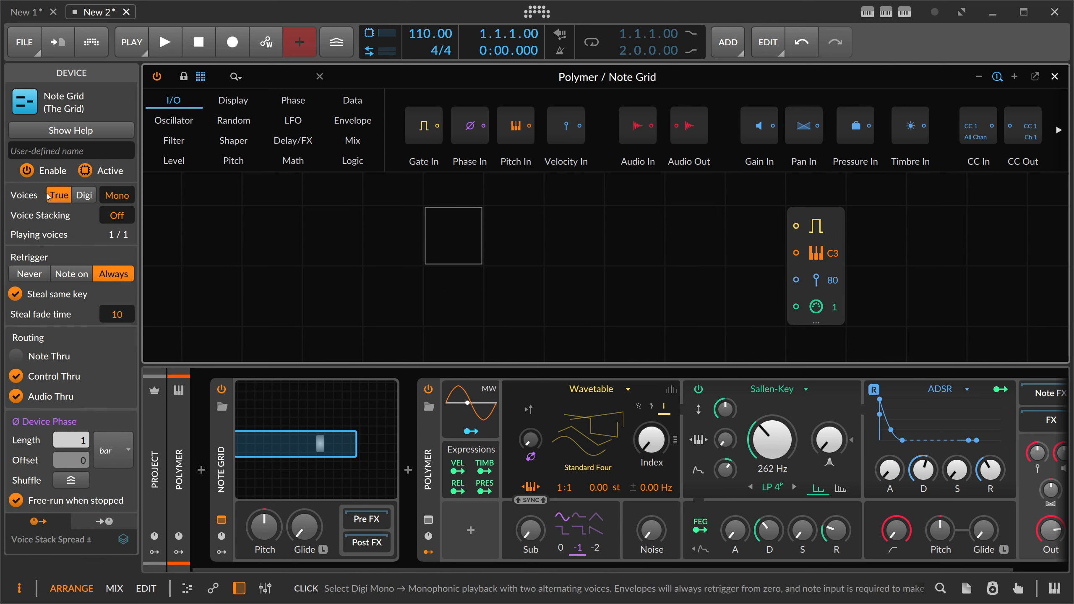
Add a Pitch module set to D#3 and connect it to the pitch input of the Note Out module
left_click_drag(682, 252, 613, 254)
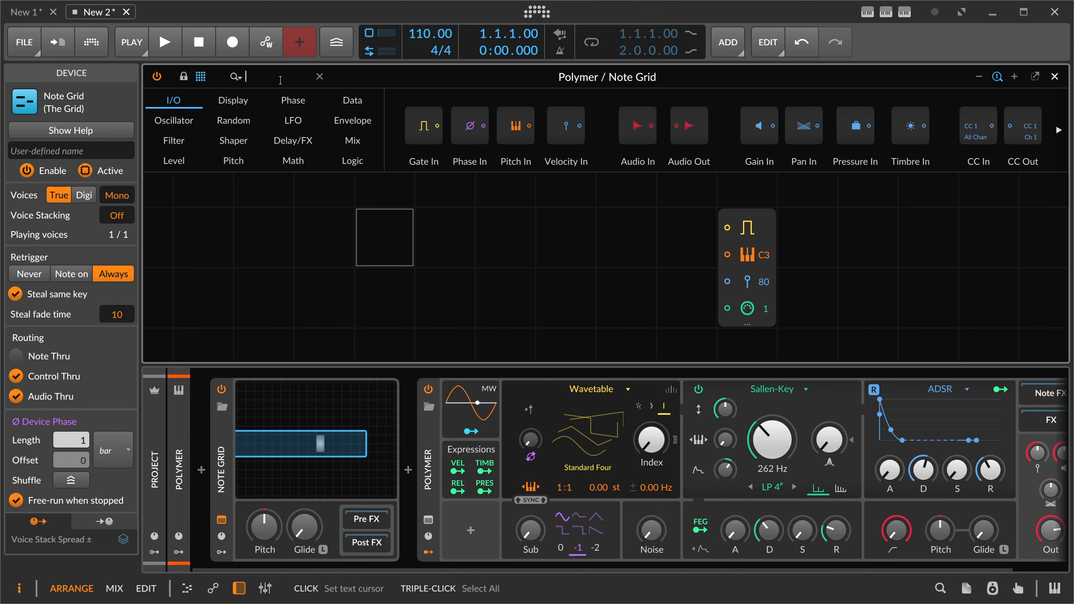
type("pitch")
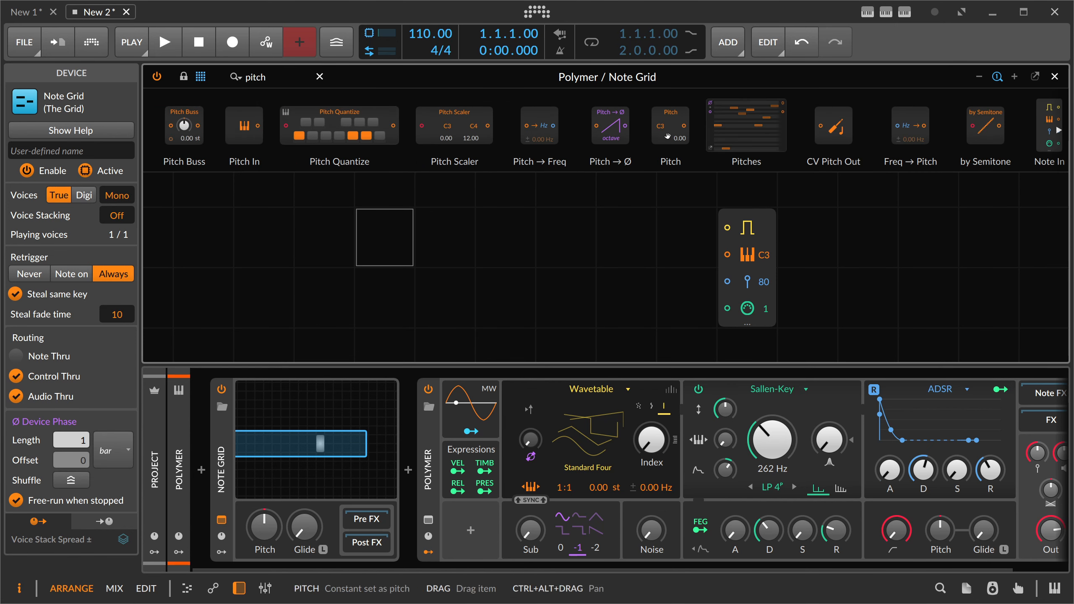
left_click_drag(670, 126, 727, 254)
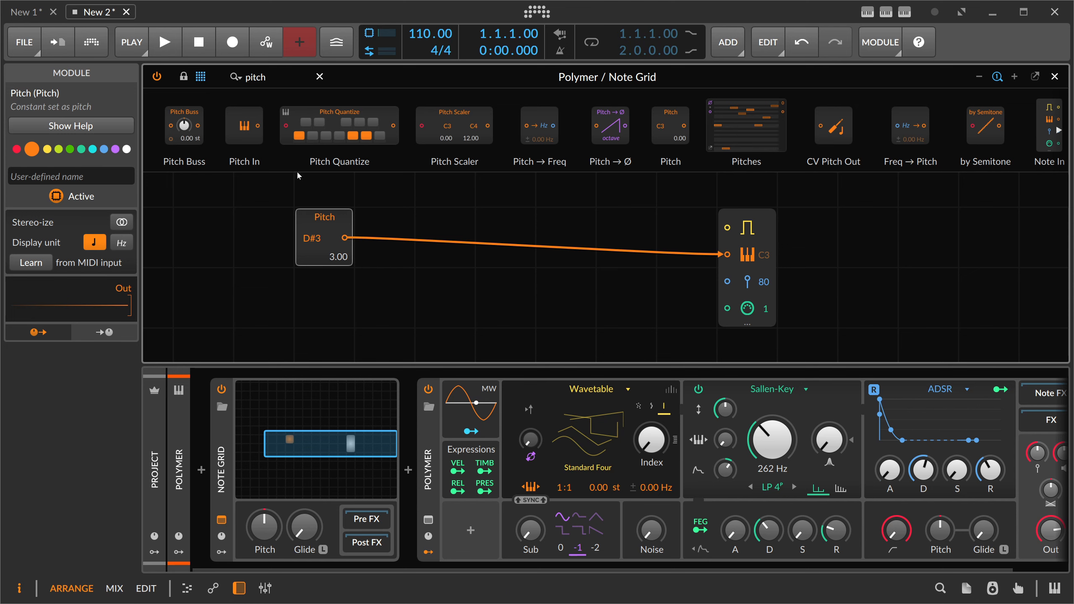
left_click_drag(385, 197, 356, 181)
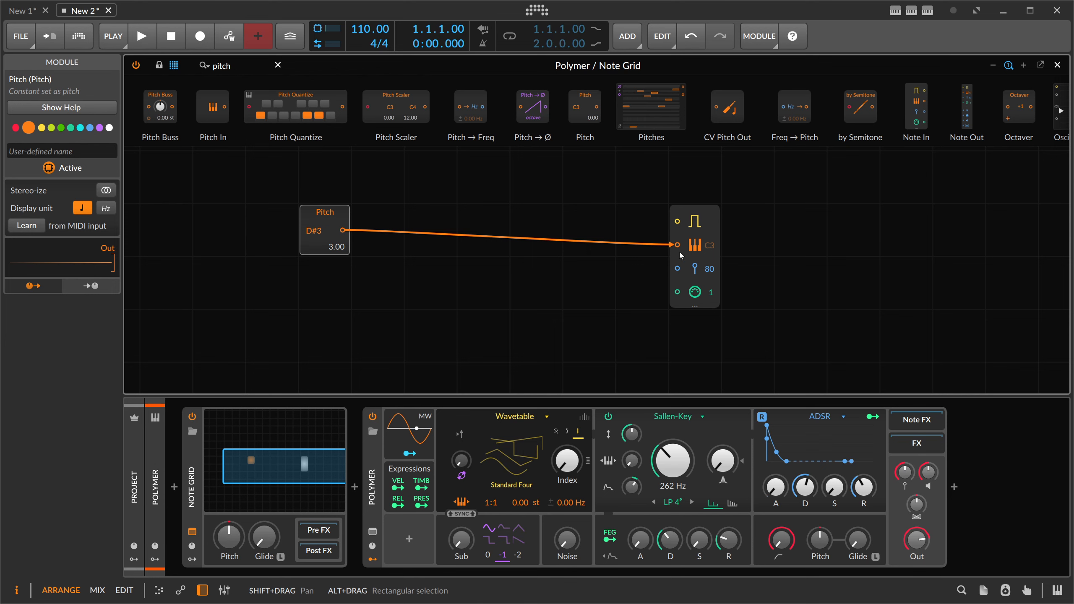
Duplicate the Note Out module directly below the original, keeping its pitch connection
left_click(702, 229)
key("ctrl+d")
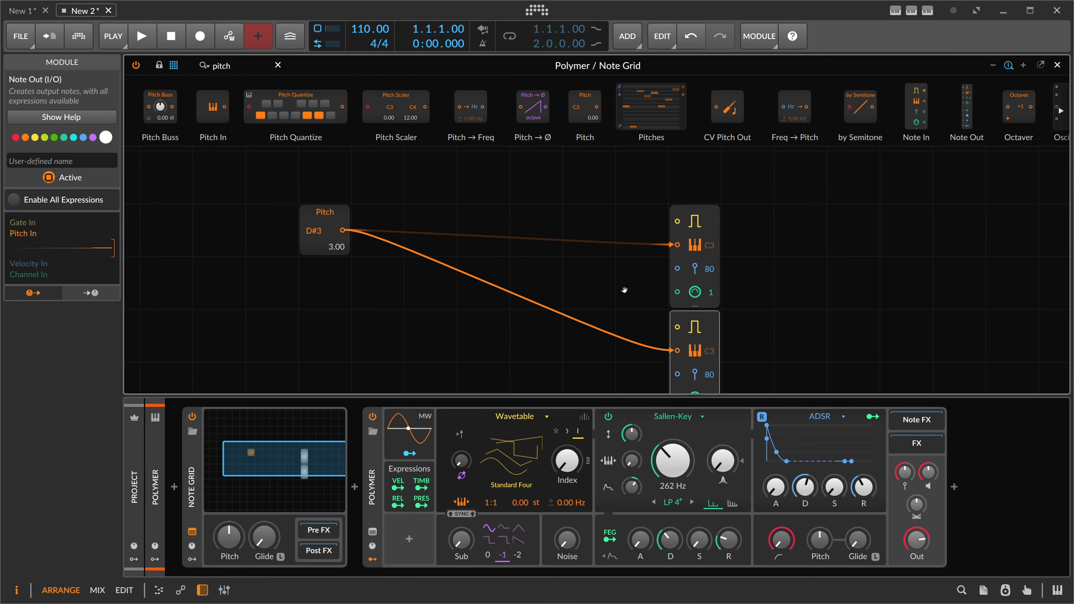
left_click_drag(586, 319, 558, 258)
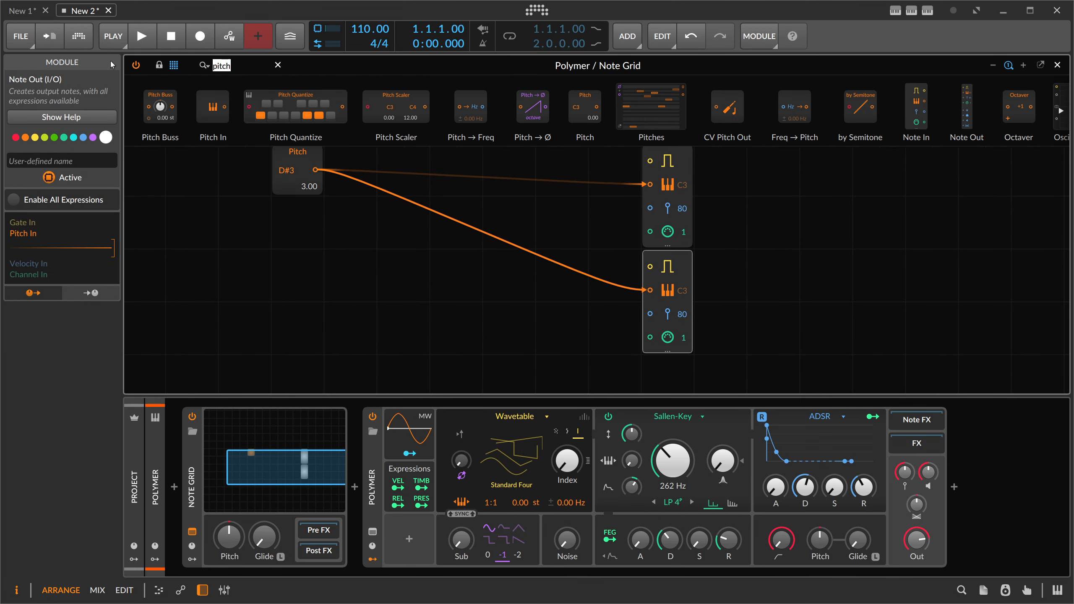
Add a Ratio module between the Pitch module and the pitch input of the second Note Out
type("tri")
key("BackSpace")
key("BackSpace")
key("BackSpace")
type("r")
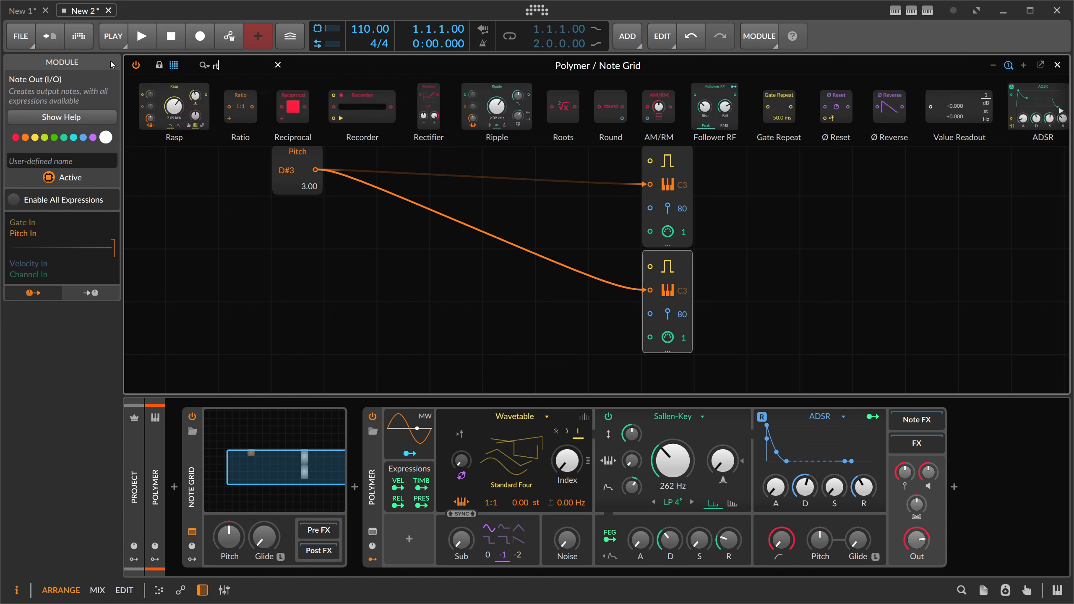
type("atio")
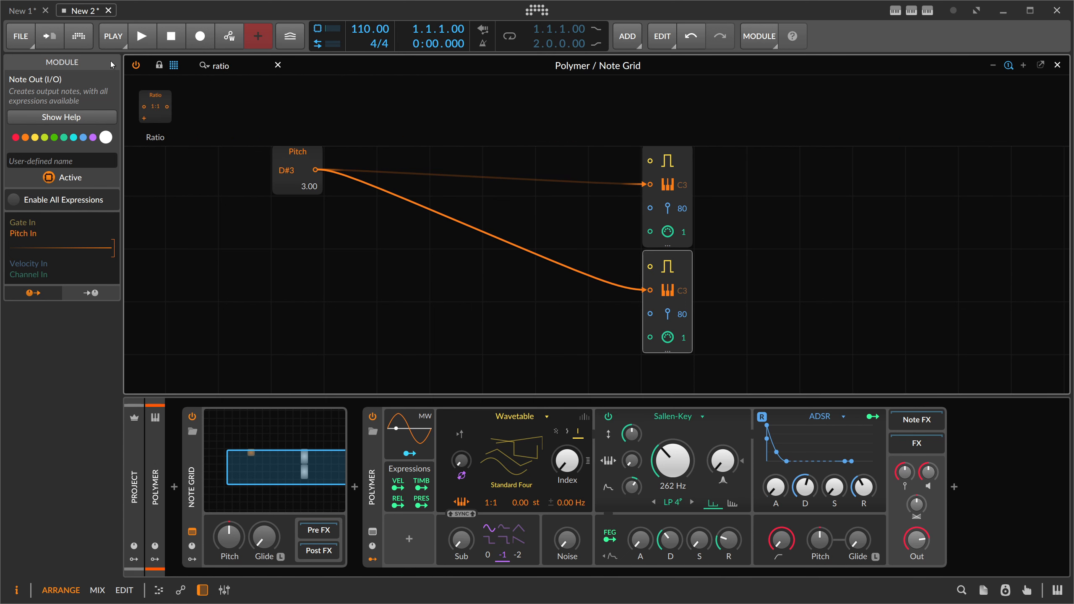
left_click_drag(143, 112, 418, 252)
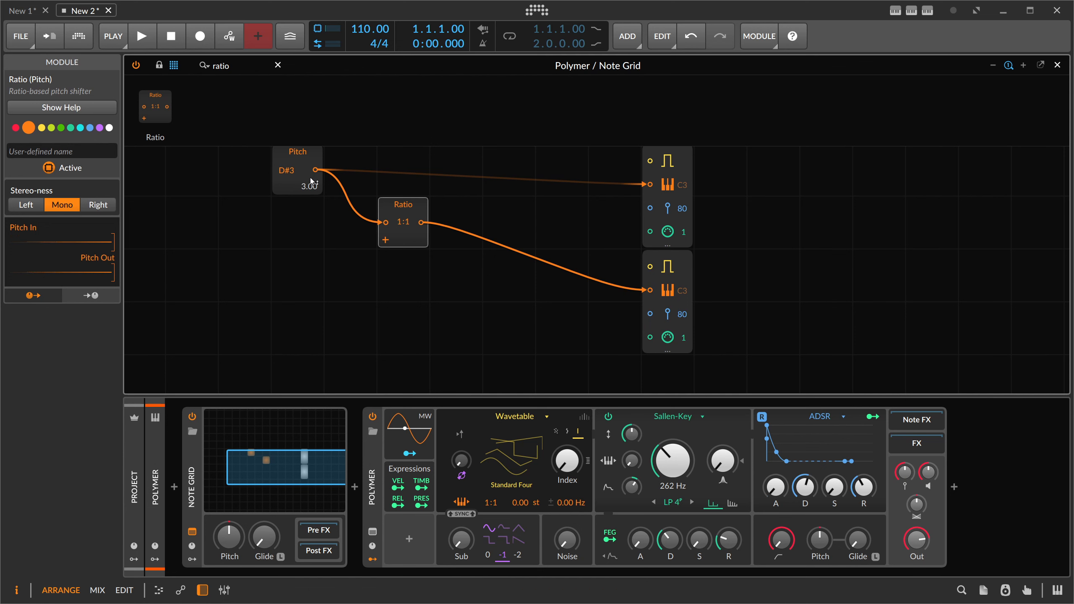
Duplicate the Ratio module together with the second Note Out, and feed the first Ratio's output into the new Ratio's input
scroll(312, 182, "up", 2)
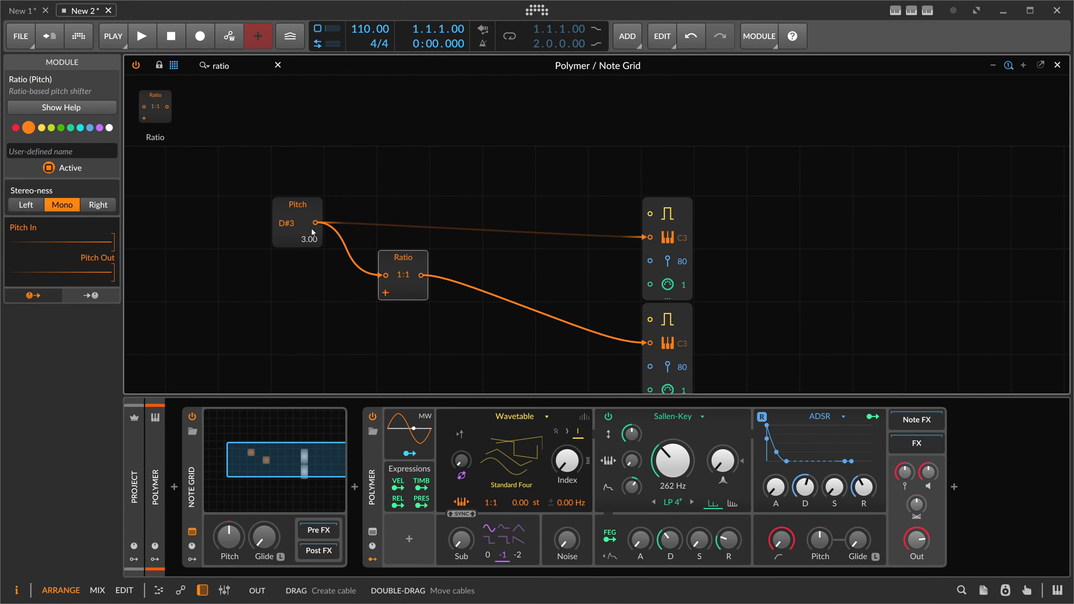
scroll(413, 298, "down", 2)
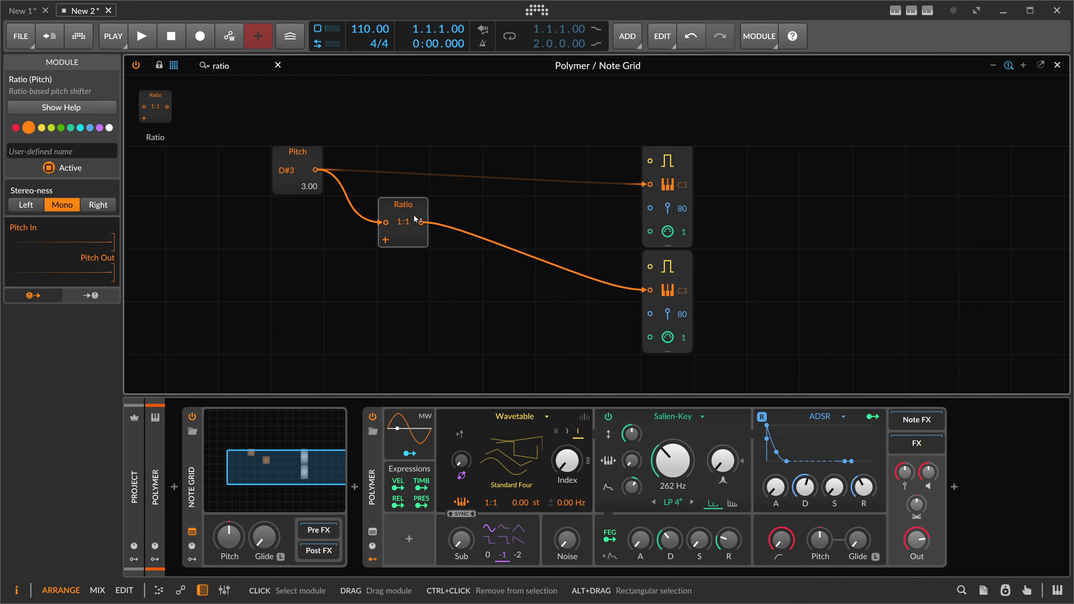
left_click_drag(744, 310, 440, 253)
left_click(398, 212, "ctrl")
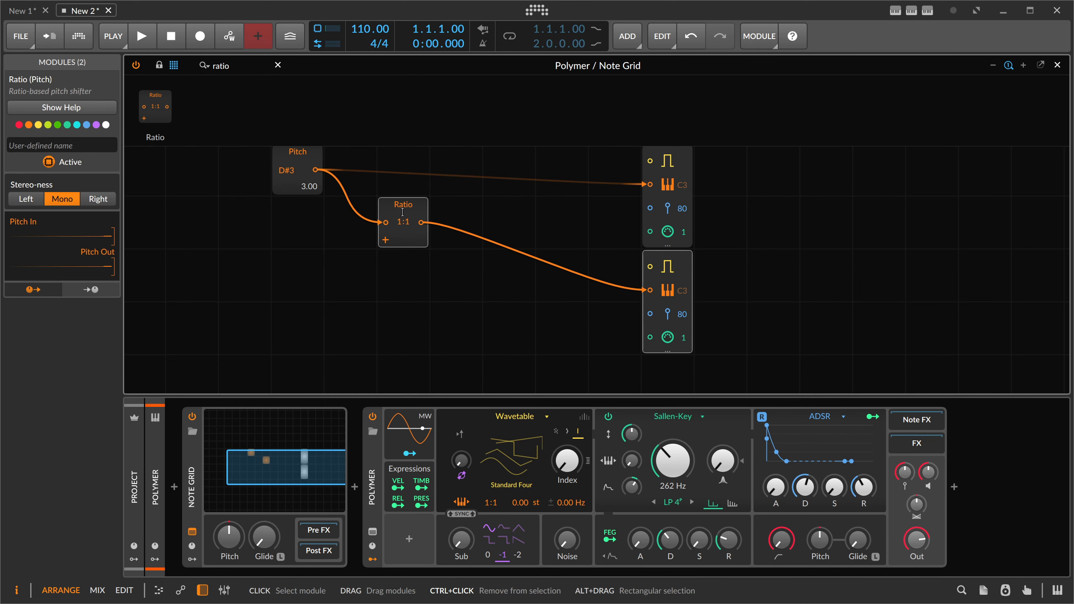
key("ctrl+d")
scroll(468, 253, "down", 2)
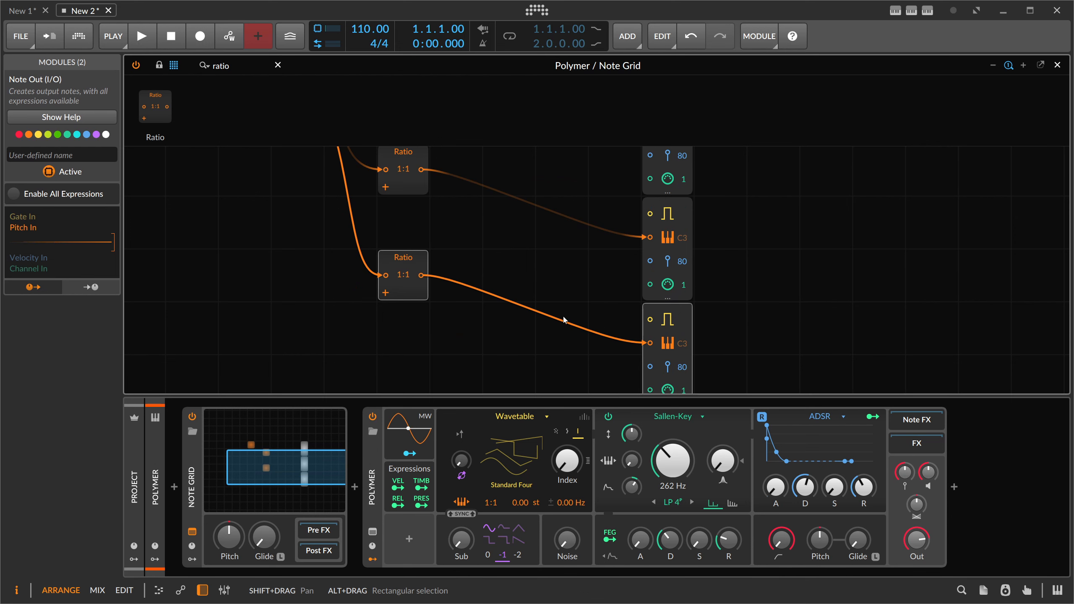
scroll(566, 320, "up", 2)
left_click_drag(421, 222, 385, 328)
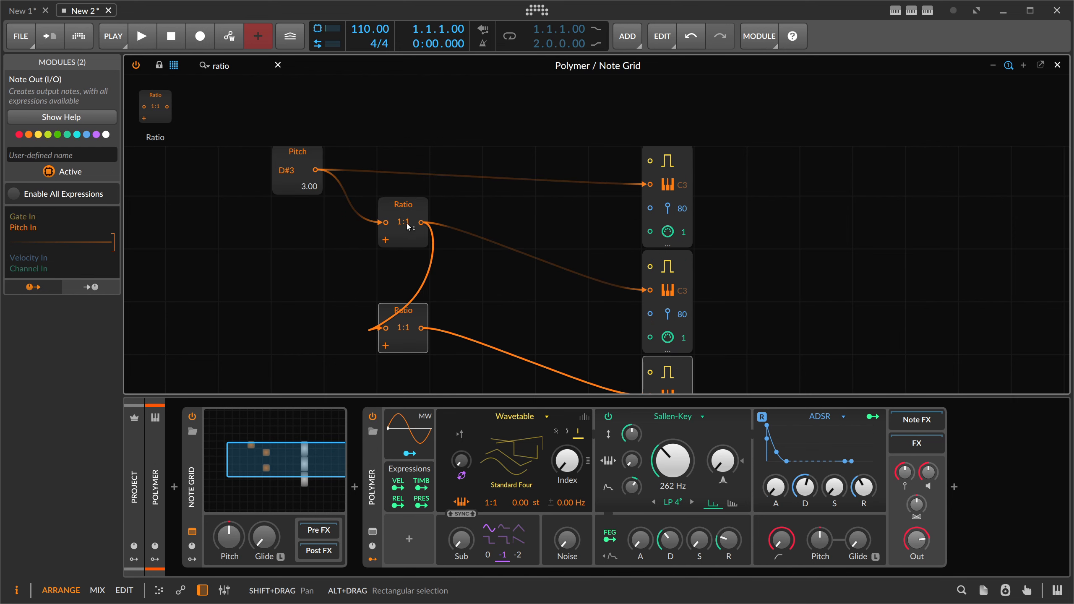
Add a Steps modulator to the Note Grid device and set its timebase to bar
left_click(192, 560)
left_click(214, 435)
type("seq")
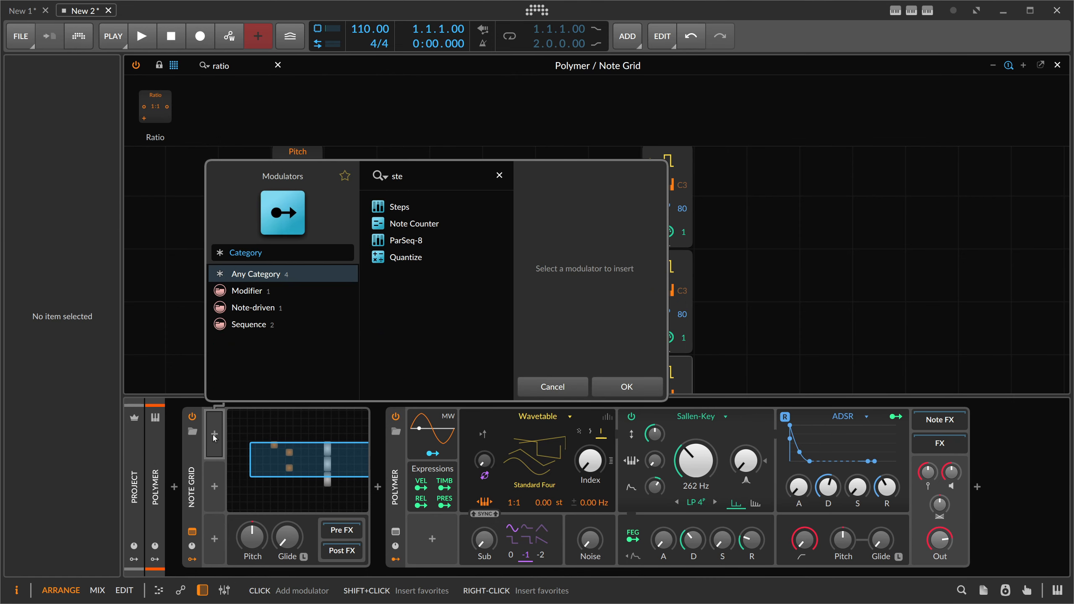
key("Return")
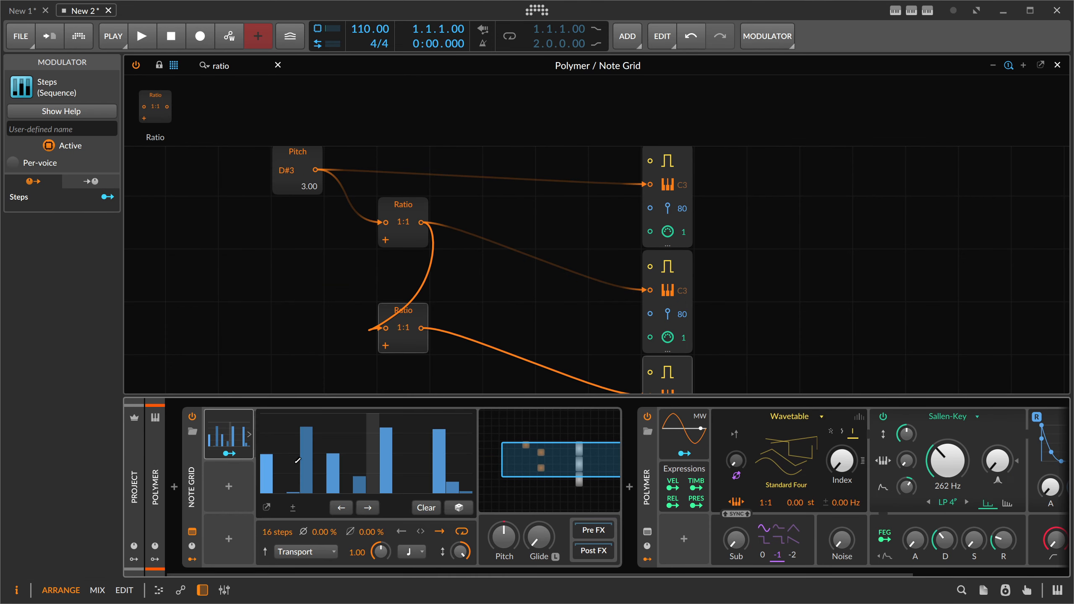
left_click(412, 551)
left_click(468, 287)
Set the Steps modulator's step count to 5 and randomize its step values
type("56")
key("Return")
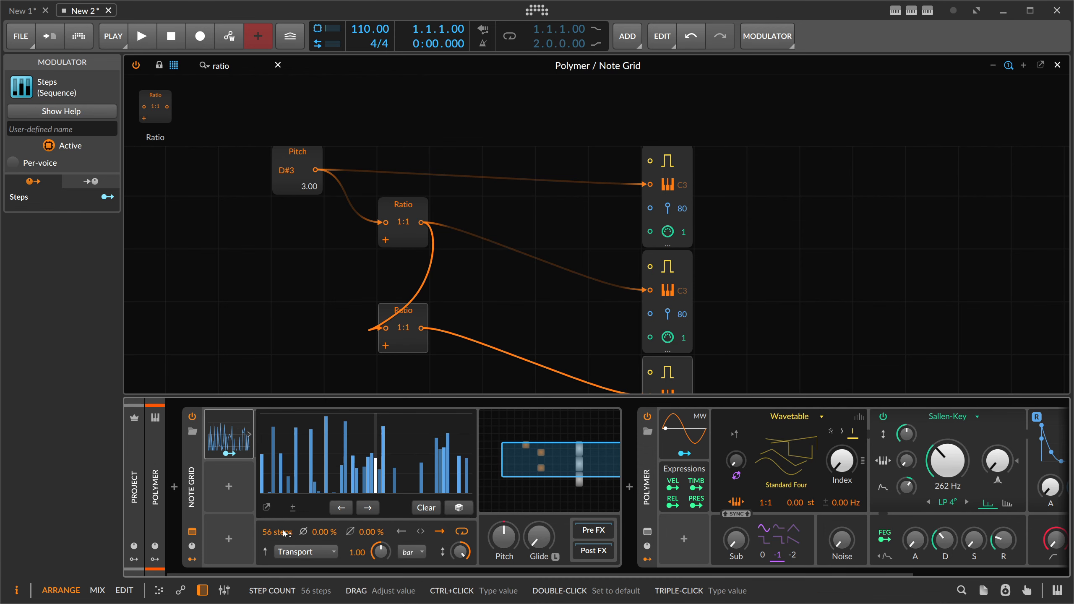
left_click(286, 533, "ctrl")
type("5")
key("Return")
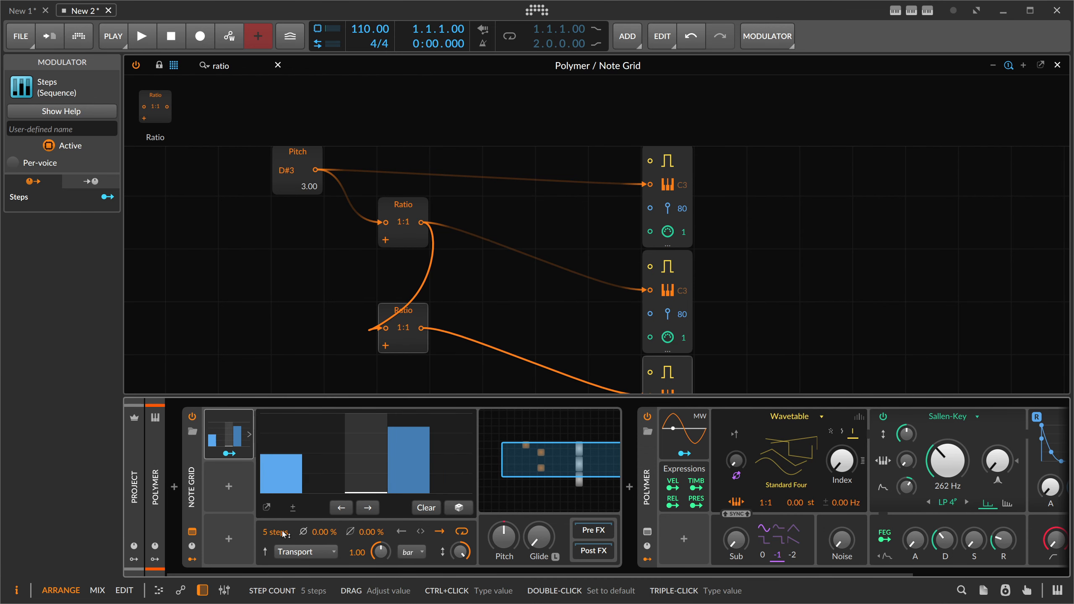
left_click(455, 514)
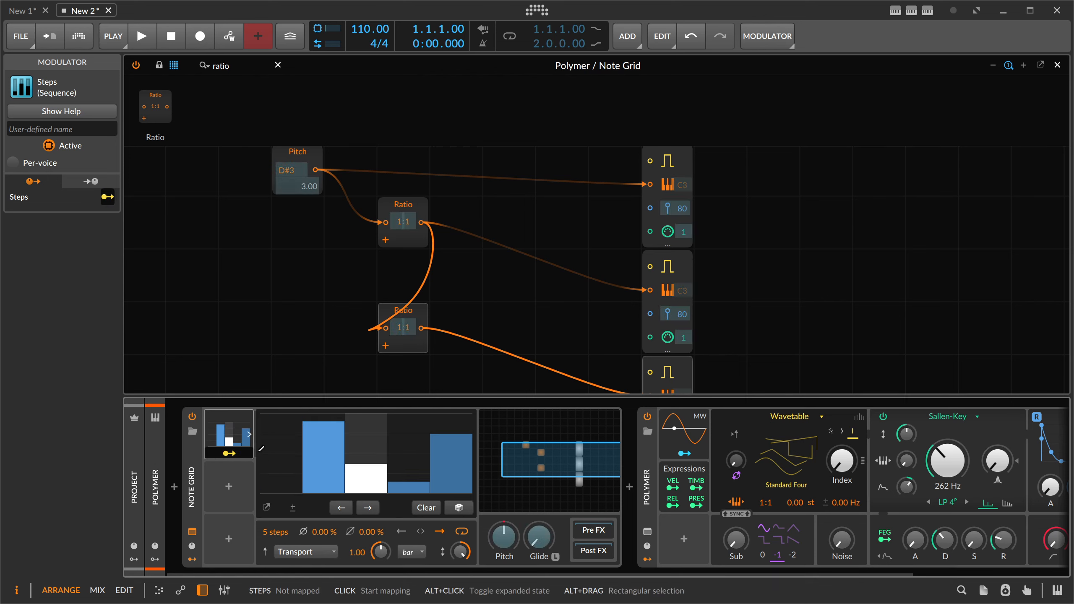
Modulate the first Ratio's denominator with Steps by an amount of 3.000, and set both Ratio modules to 2:2
left_click_drag(407, 222, 407, 219)
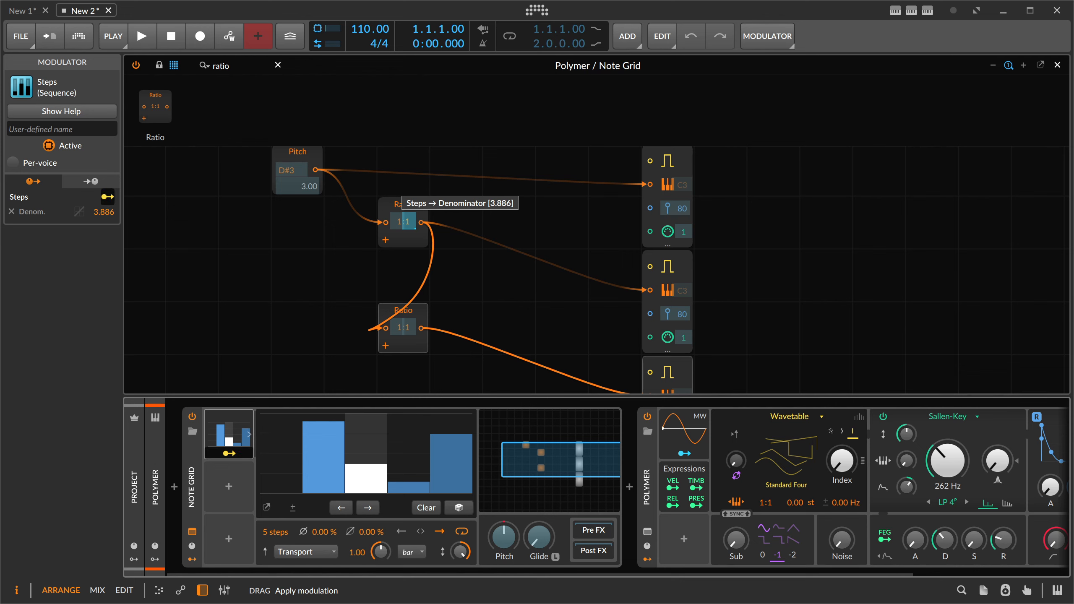
left_click_drag(407, 221, 407, 224)
left_click(230, 453)
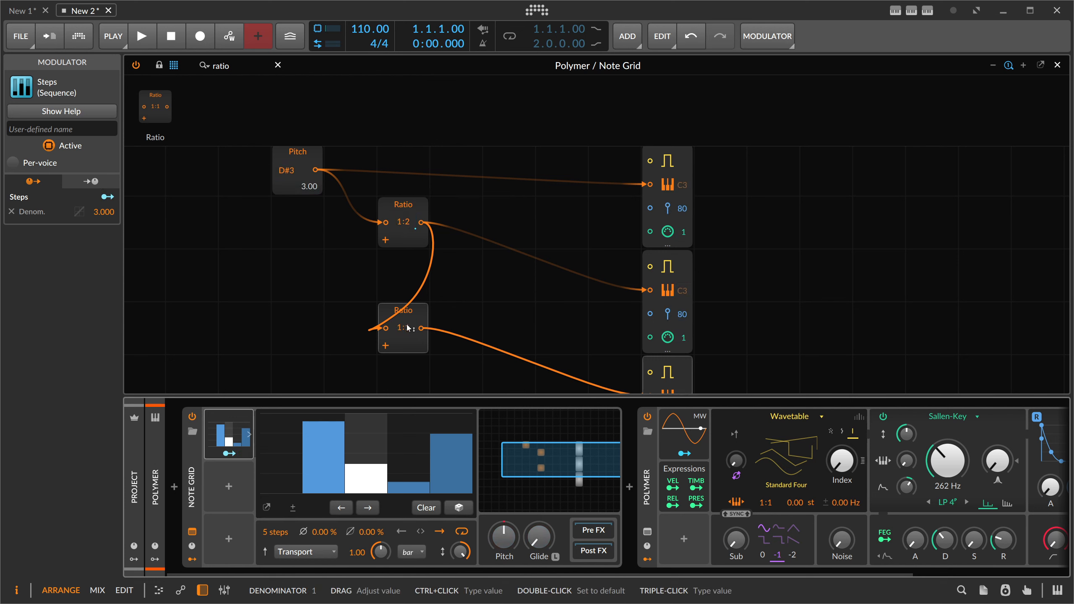
left_click_drag(407, 331, 410, 329)
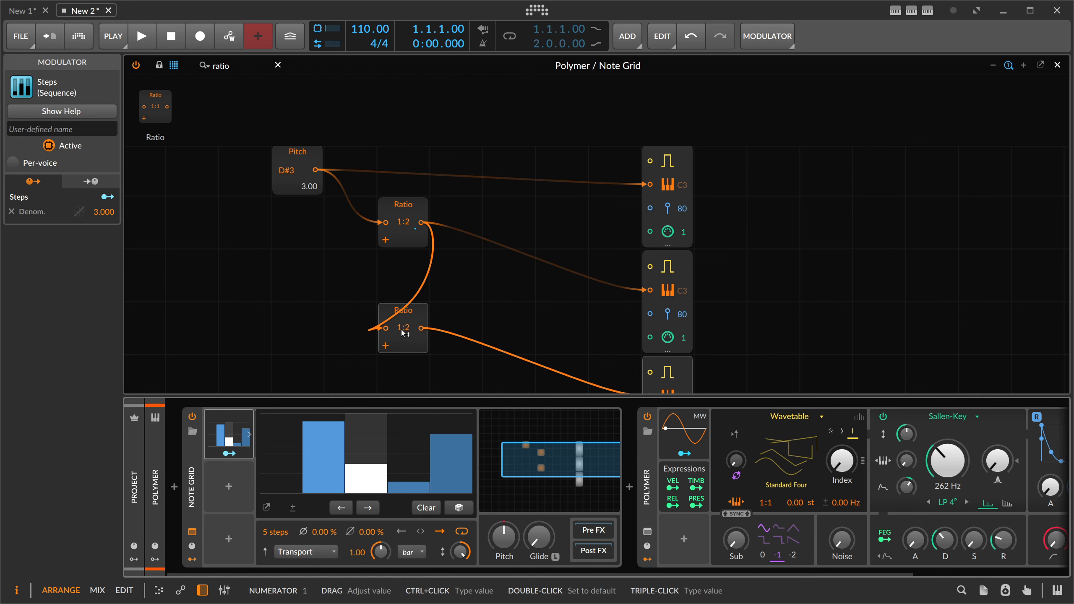
left_click_drag(400, 328, 404, 324)
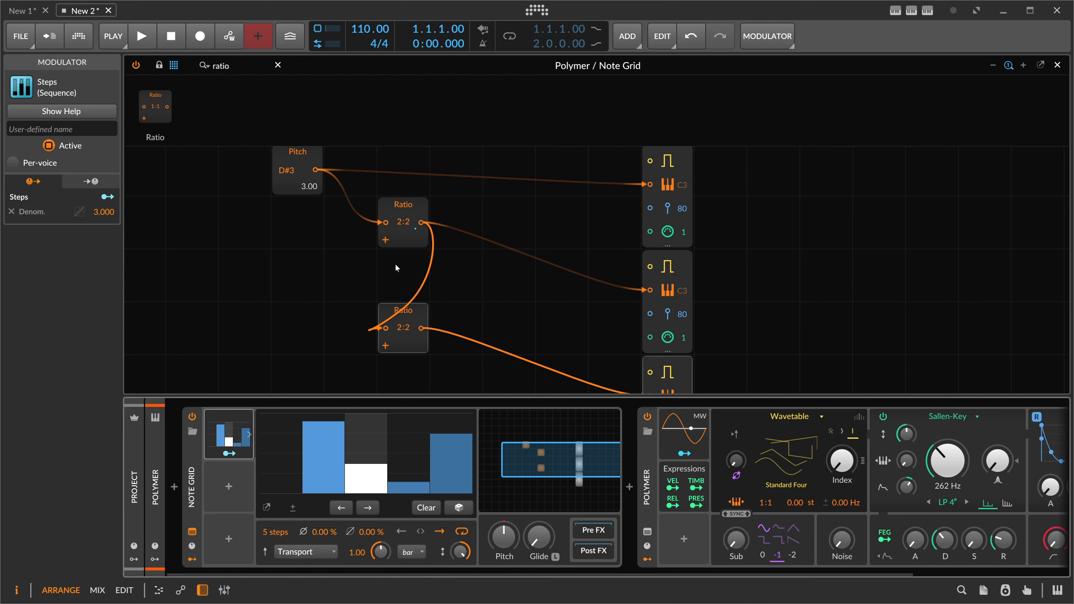
Duplicate the Steps modulator and map the copy to the second Ratio's denominator with an amount of 3.000
left_click(231, 440)
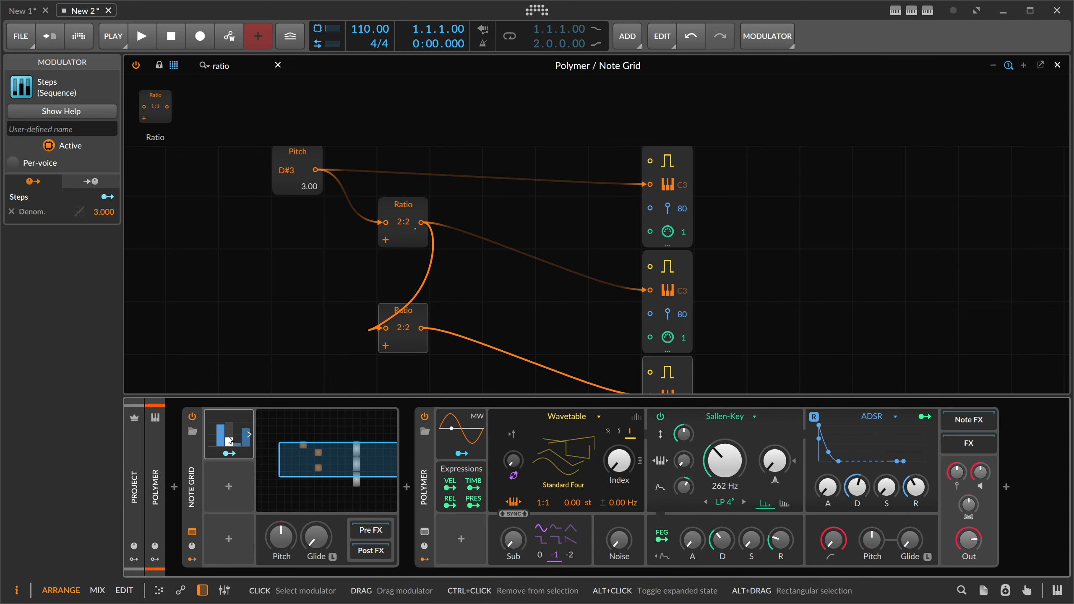
key("ctrl+d")
left_click_drag(281, 445, 234, 486)
left_click(238, 506)
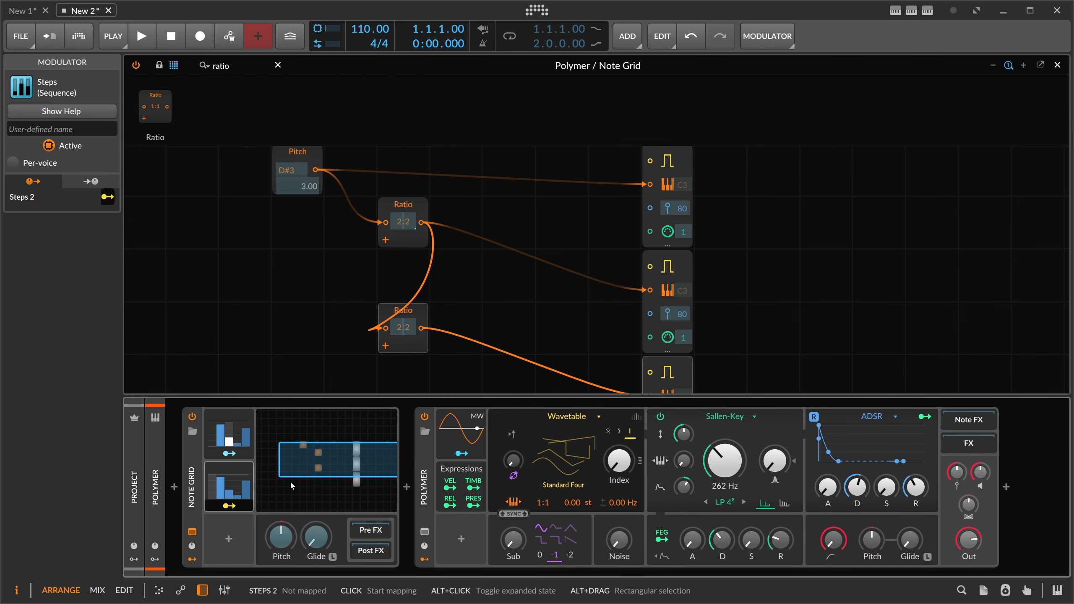
left_click_drag(408, 328, 408, 320)
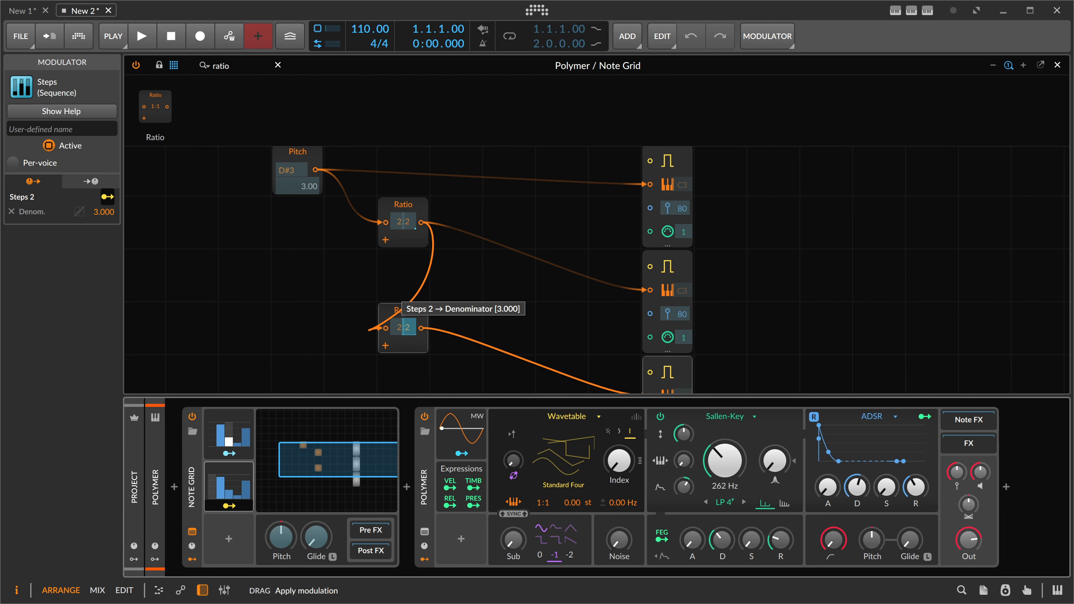
Set the second Steps modulator to 6 steps and redraw the levels of its first steps
left_click(229, 487)
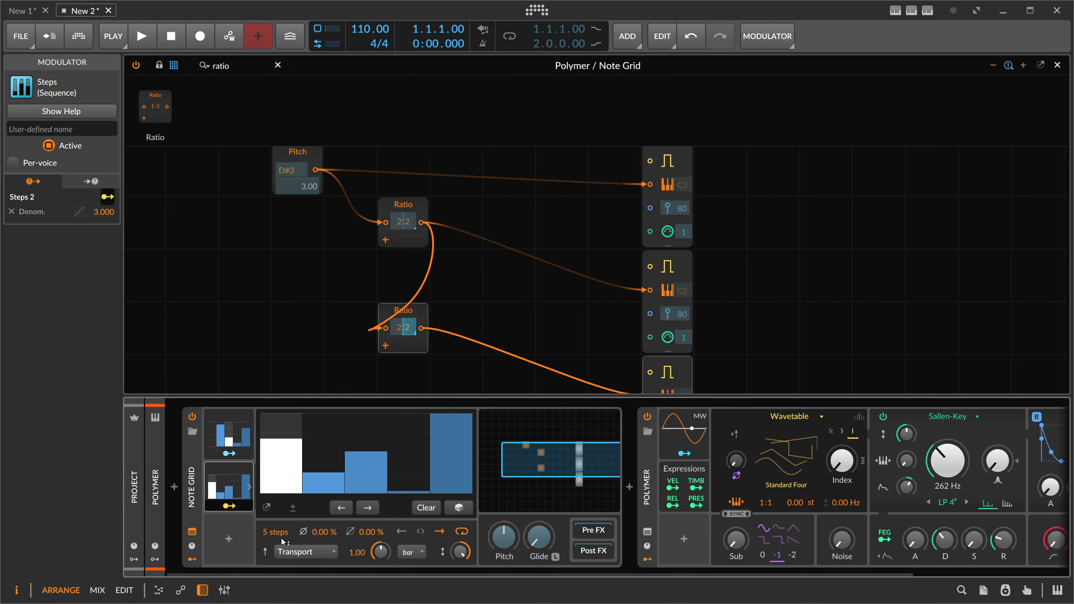
left_click_drag(282, 542, 282, 534)
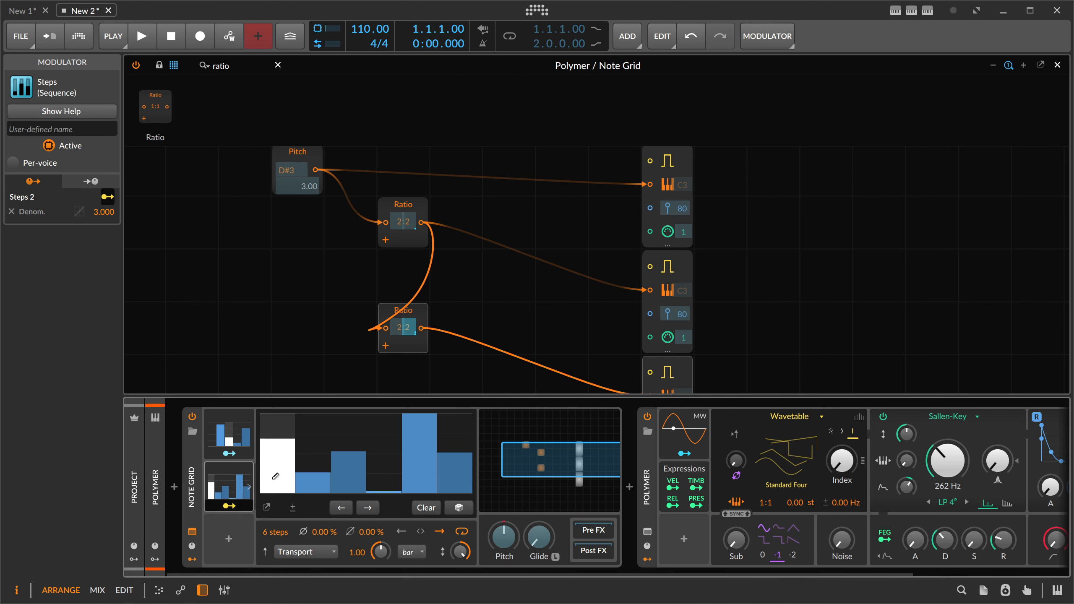
left_click_drag(275, 476, 318, 489)
left_click(245, 476)
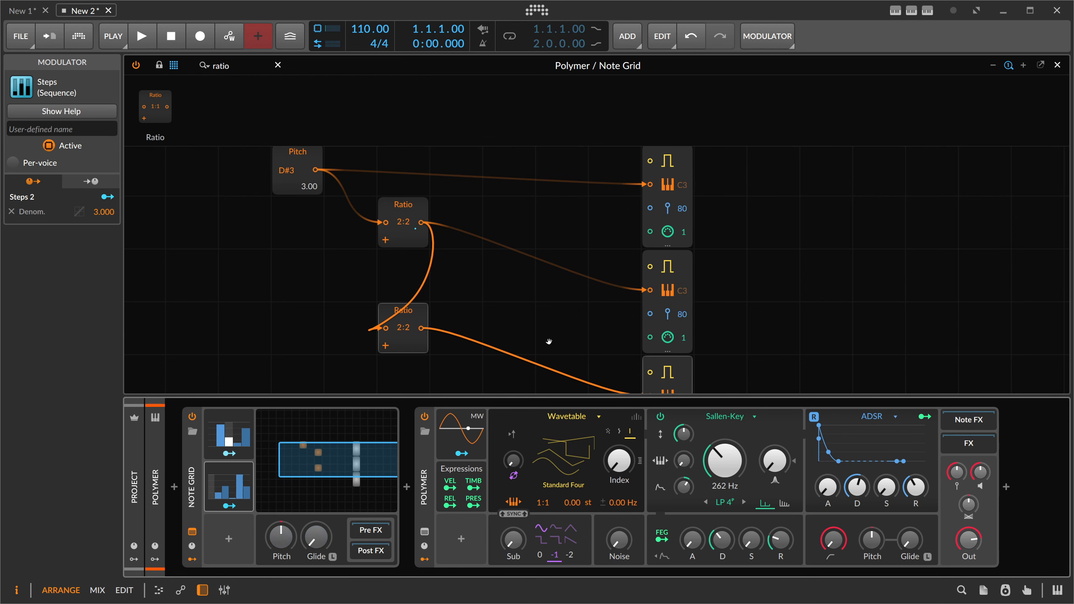
Add a Delay module fed by the second Ratio's output and set its time to 0.1 ms
left_click_drag(673, 376, 575, 337)
left_click_drag(234, 66, 160, 69)
key("BackSpace")
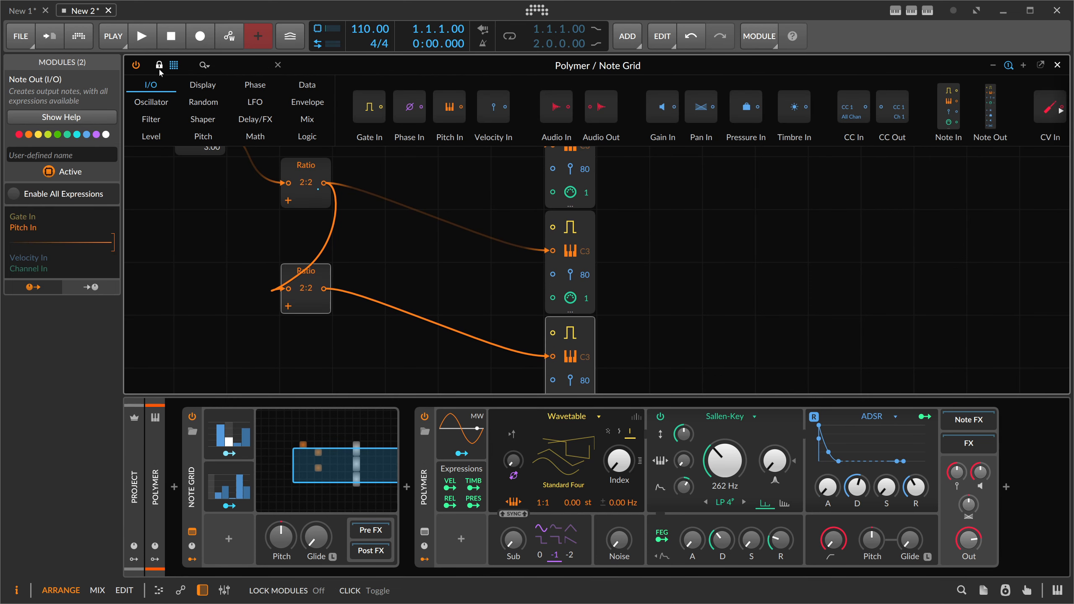
type("del")
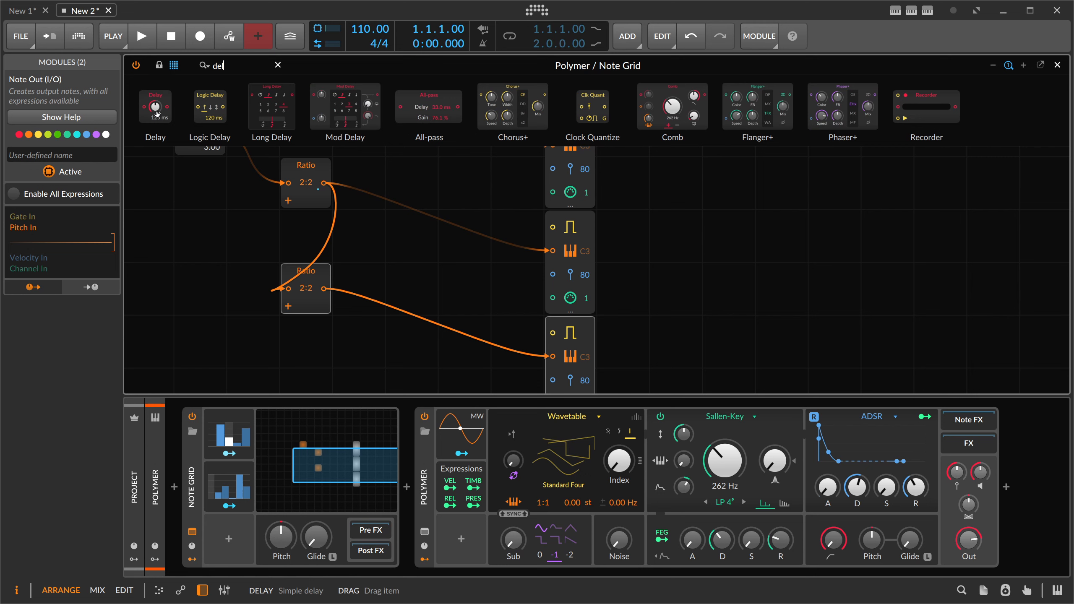
left_click_drag(156, 113, 363, 346)
left_click(362, 346, "ctrl")
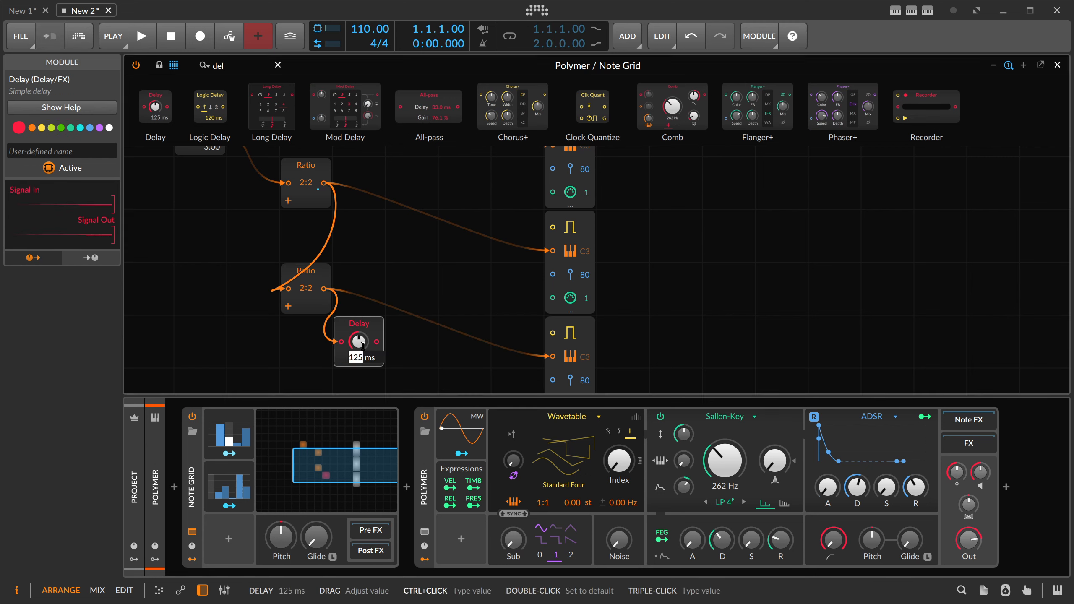
type("0.1")
key("Return")
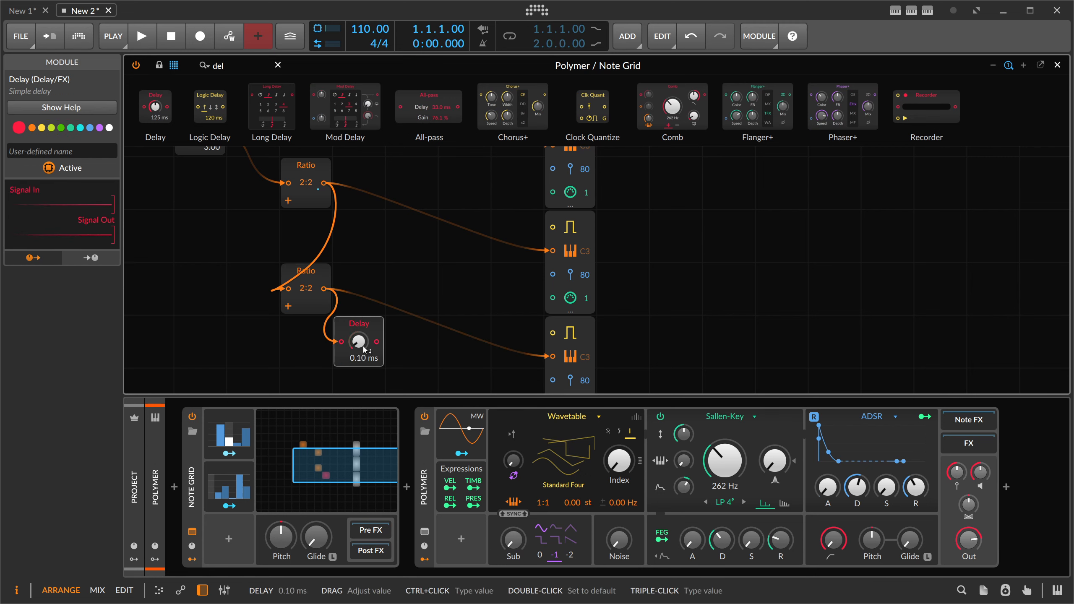
Add a ≠ comparator between the second Ratio's direct and delayed signals, and wire its output to the third note output's gate
key("BackSpace")
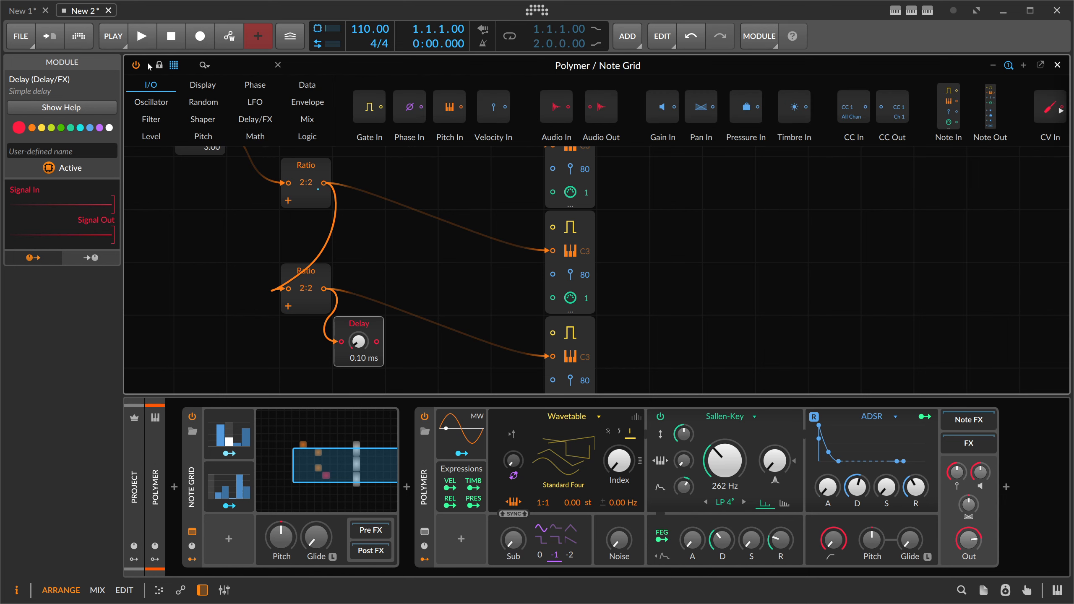
left_click(255, 136)
left_click(307, 137)
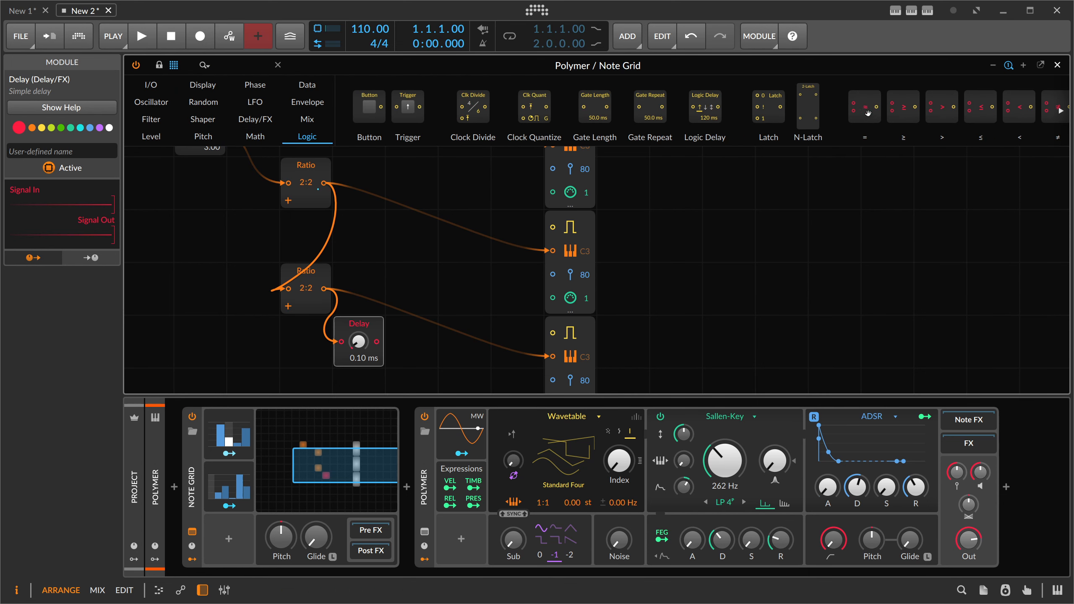
scroll(868, 113, "down", 5)
left_click_drag(793, 107, 394, 295)
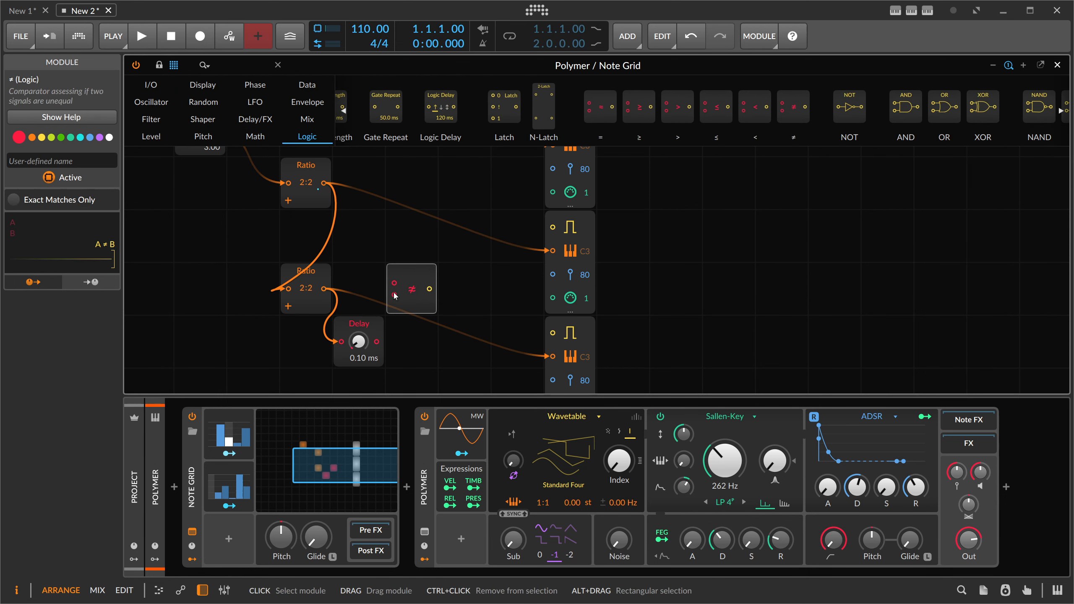
left_click_drag(323, 289, 394, 282)
left_click_drag(376, 342, 394, 295)
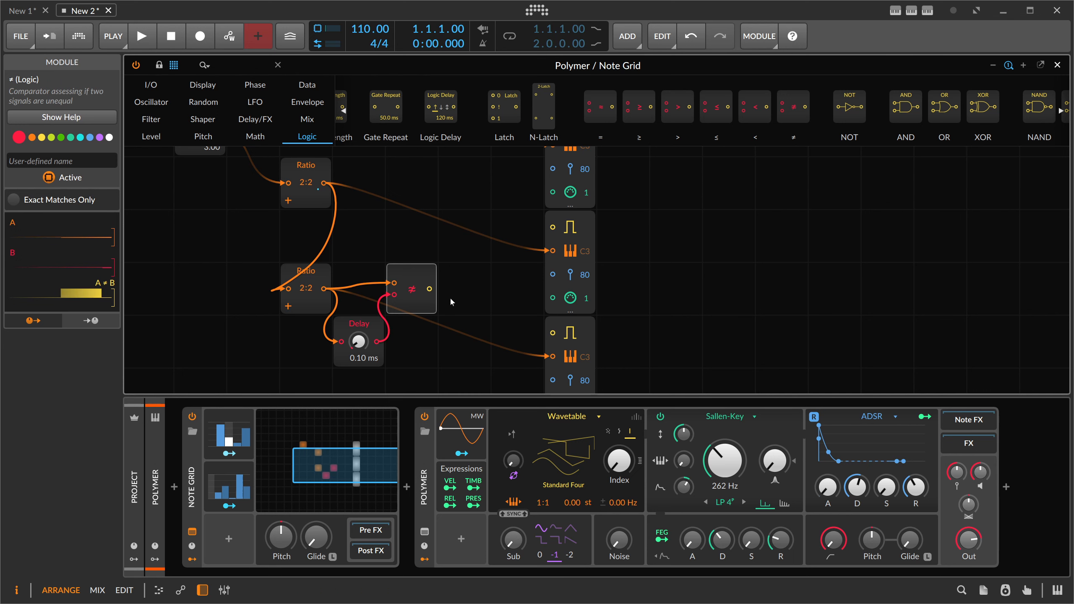
left_click_drag(515, 335, 553, 333)
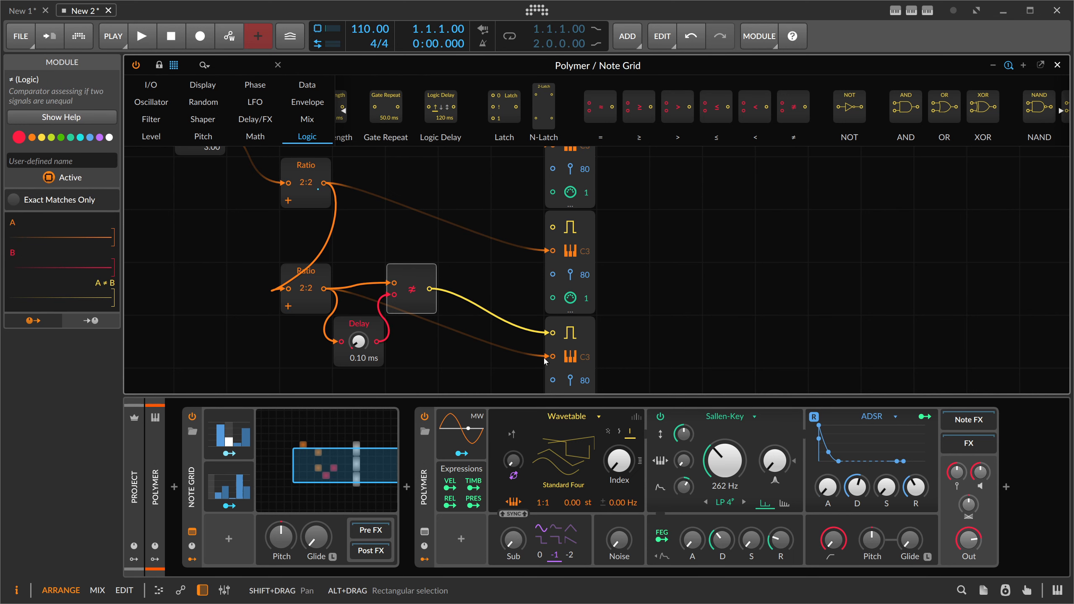
Place the ≠ comparator beside the Delay, copy both modules under the first Ratio, and wire the copy to the second note output's gate
left_click_drag(417, 301, 417, 354)
left_click(460, 354)
left_click(412, 351)
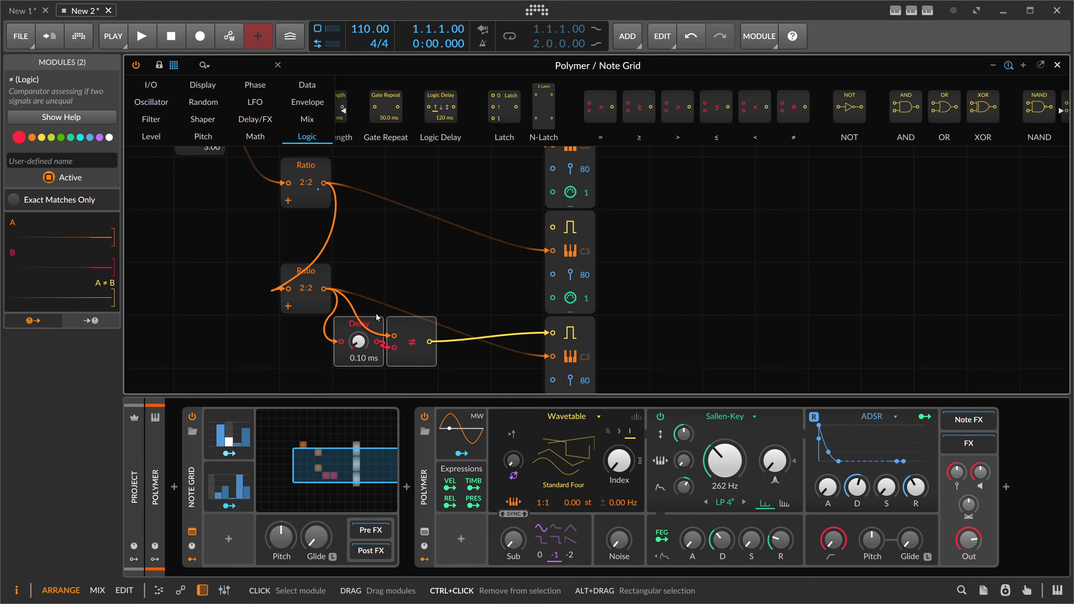
left_click(364, 229)
key("ctrl+v")
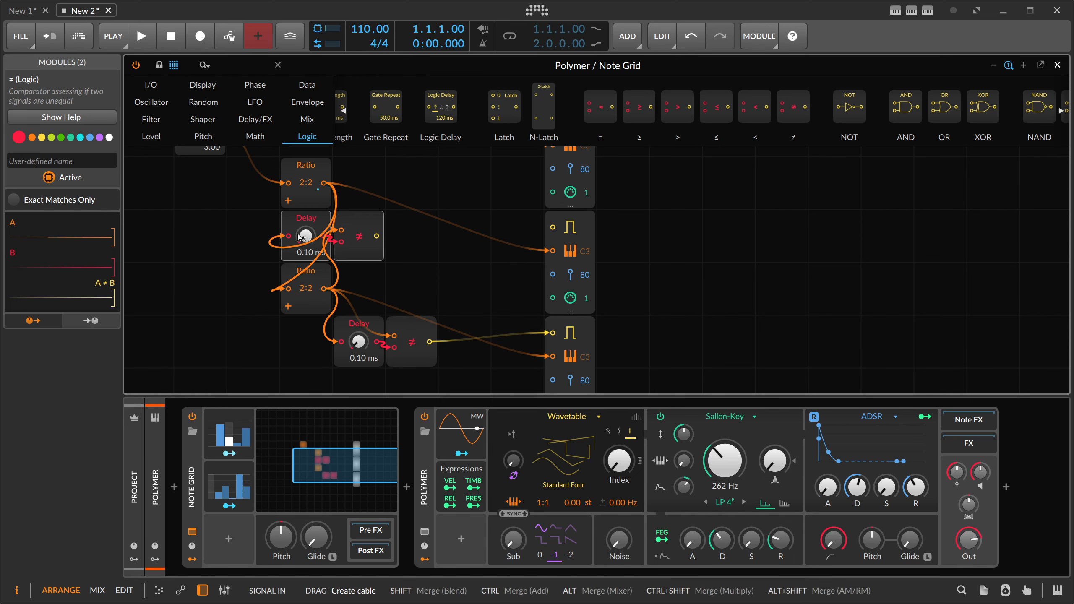
left_click_drag(302, 225, 355, 225)
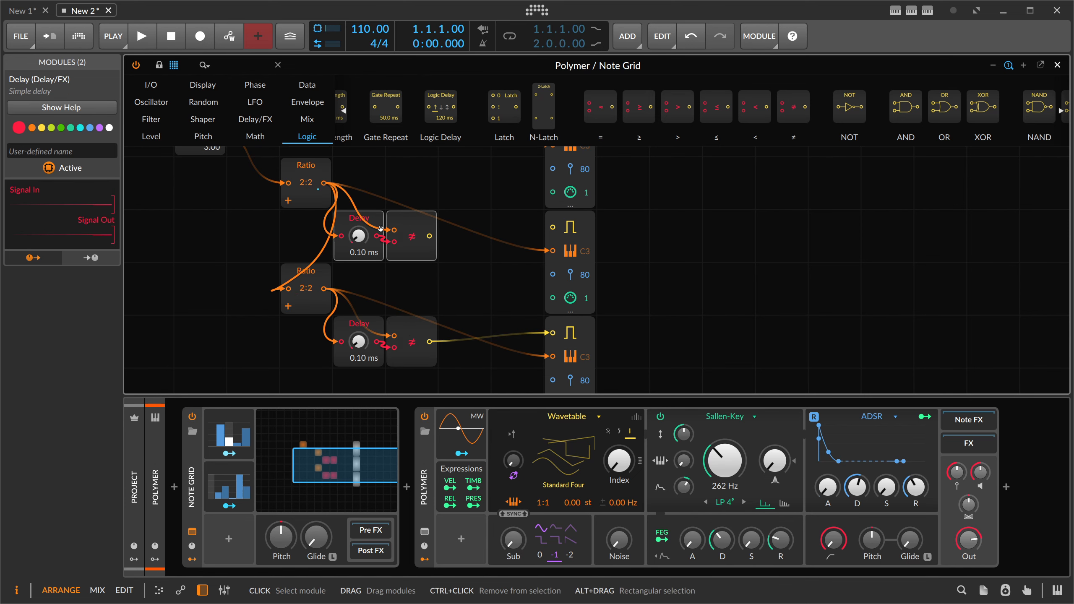
left_click_drag(429, 236, 552, 228)
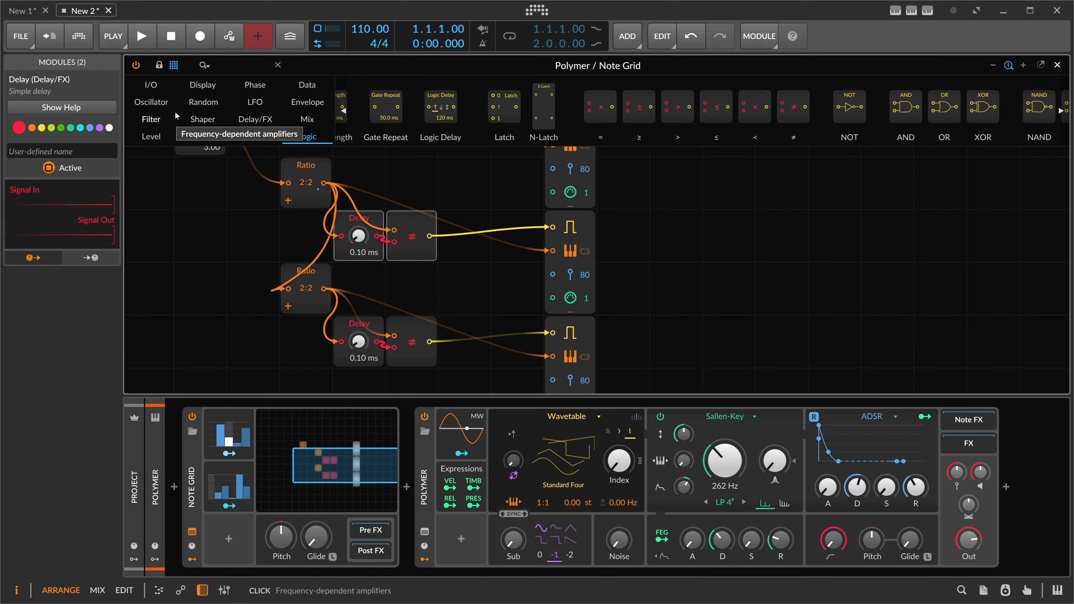
Insert a NOT module between each ≠ comparator and its note output's gate
type("not")
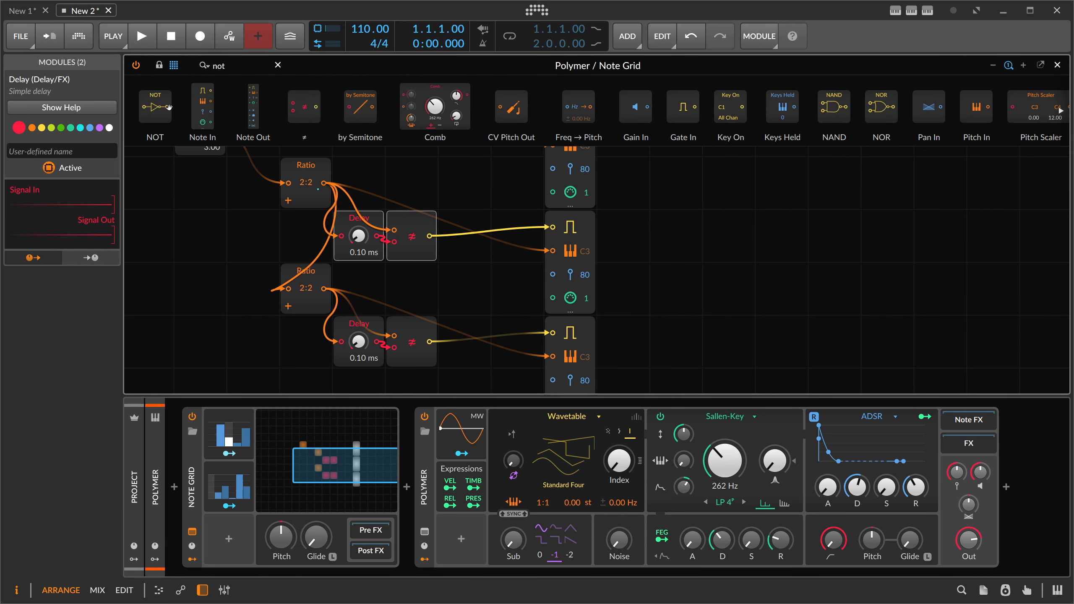
left_click_drag(168, 107, 404, 237)
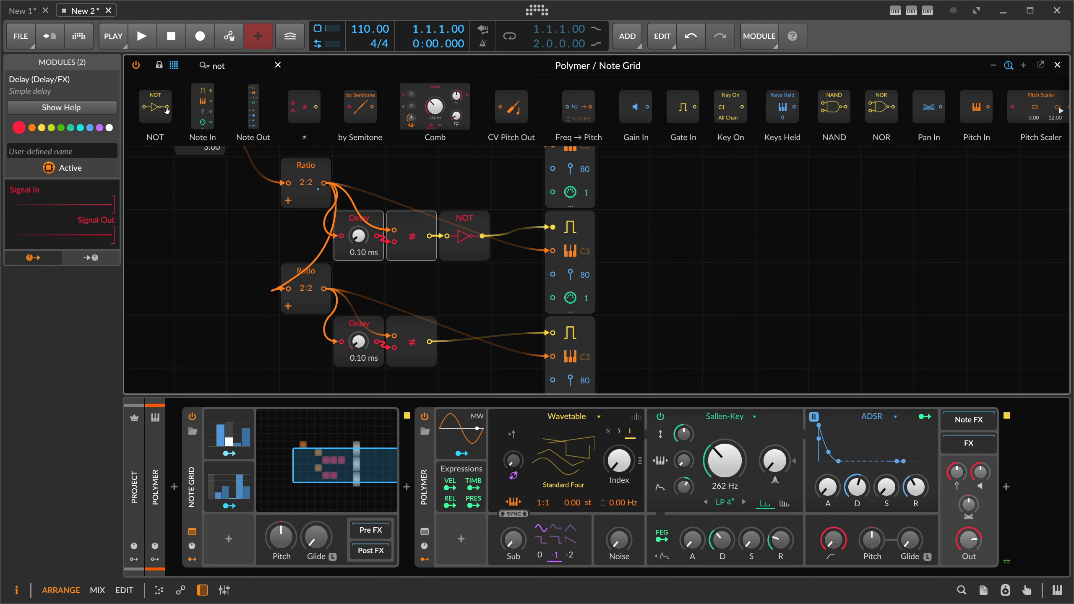
left_click_drag(167, 111, 429, 342)
scroll(466, 334, "up", 2)
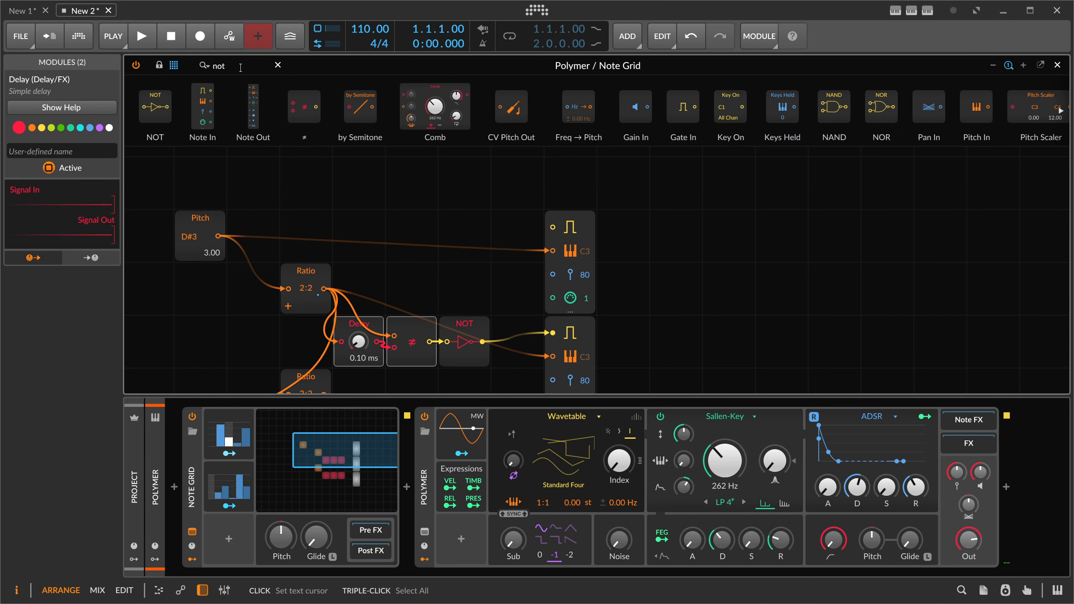
Add a Triggers module feeding the first note output's gate and set N to 1
key("BackSpace")
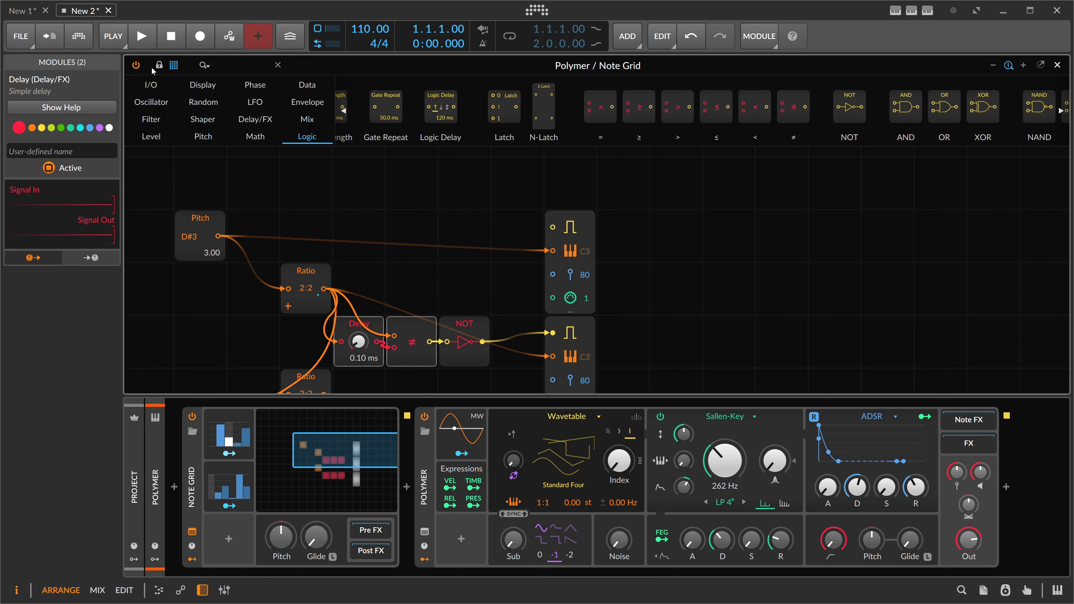
type("trigger")
left_click_drag(204, 105, 552, 227)
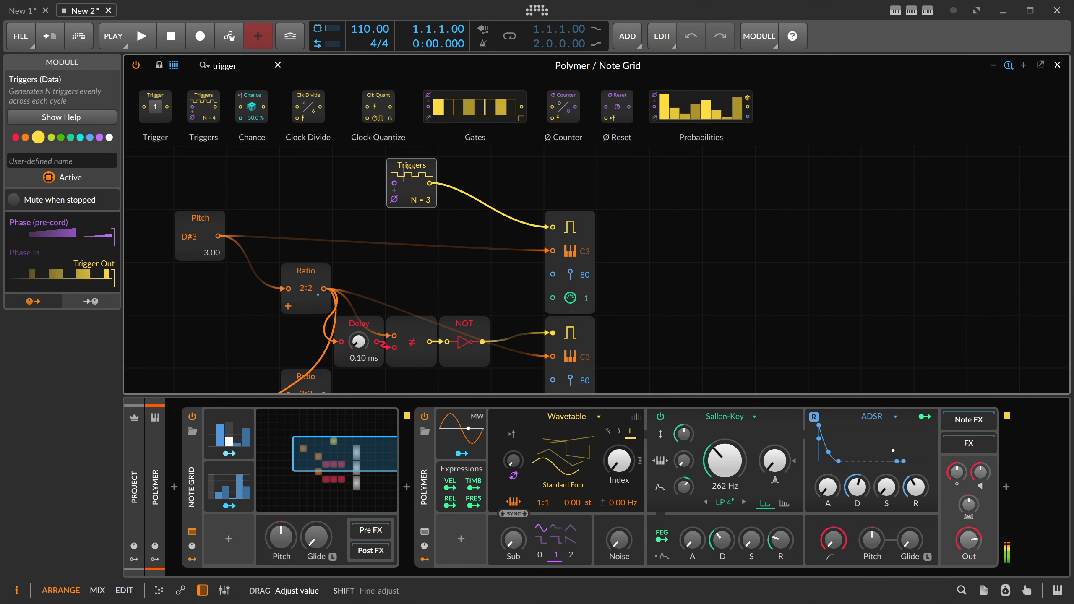
left_click_drag(420, 200, 420, 218)
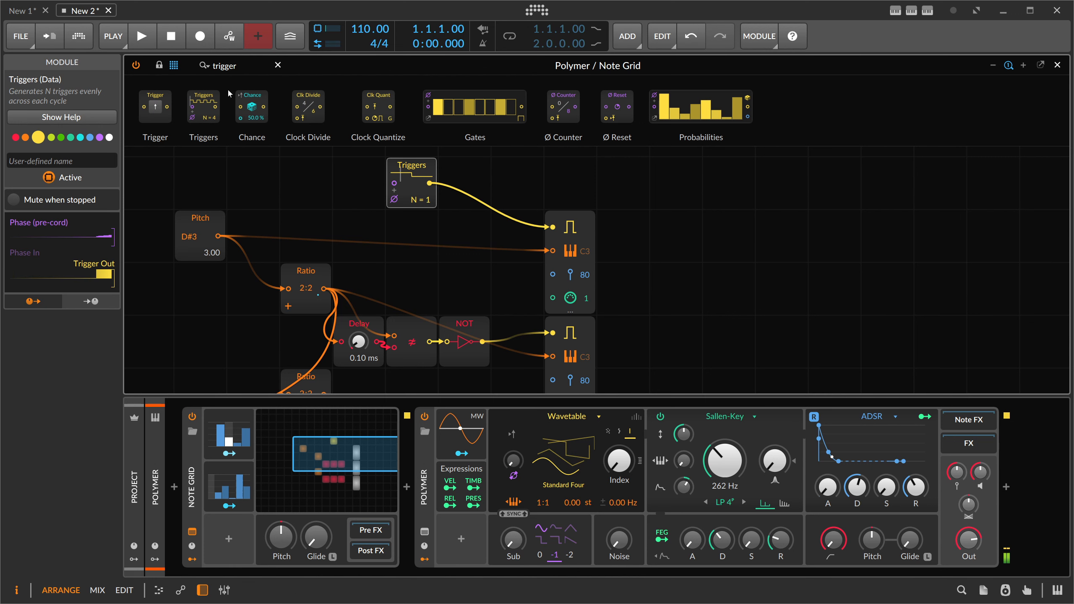
Insert a Gate Length module after Triggers and set its length to 6.95 ms
left_click_drag(239, 65, 140, 64)
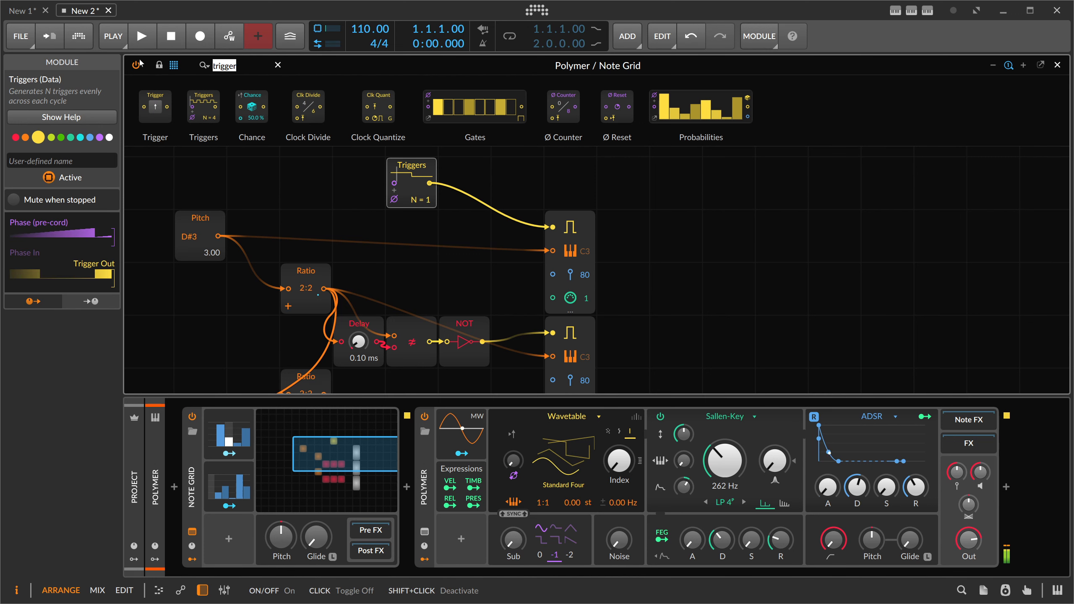
type("len")
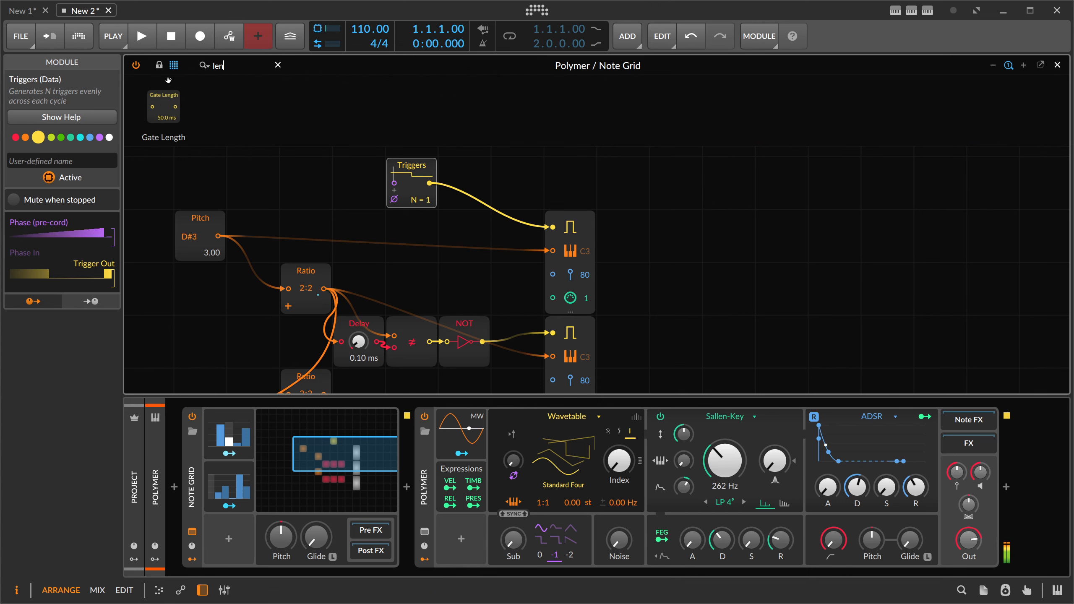
left_click_drag(436, 189, 465, 222)
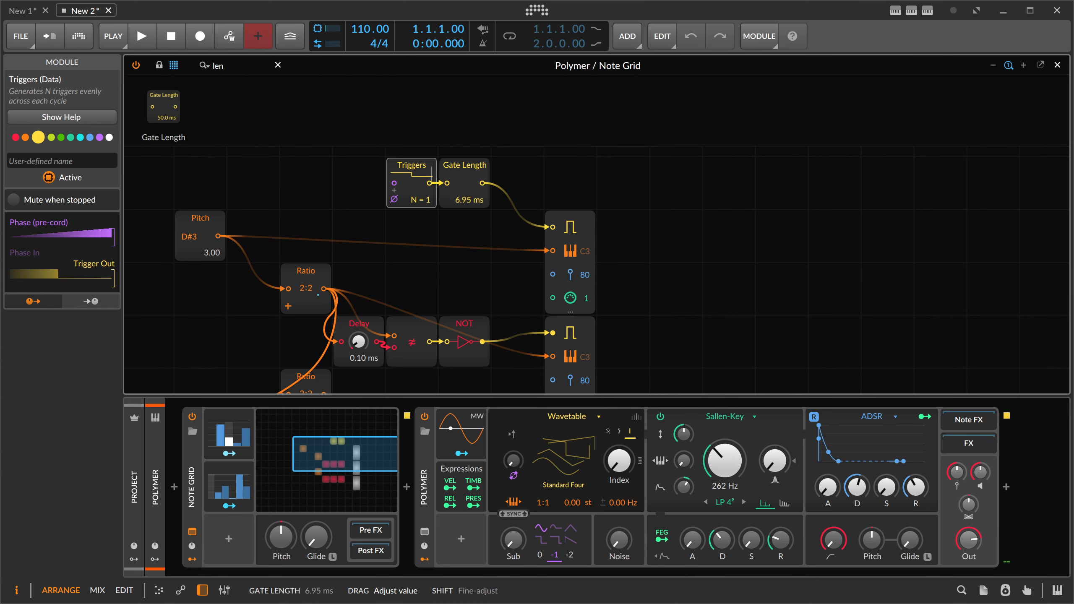
Insert a NOT module after Gate Length and align the trigger chain above the Delay, comparator and NOT modules
left_click_drag(229, 66, 141, 63)
type("not")
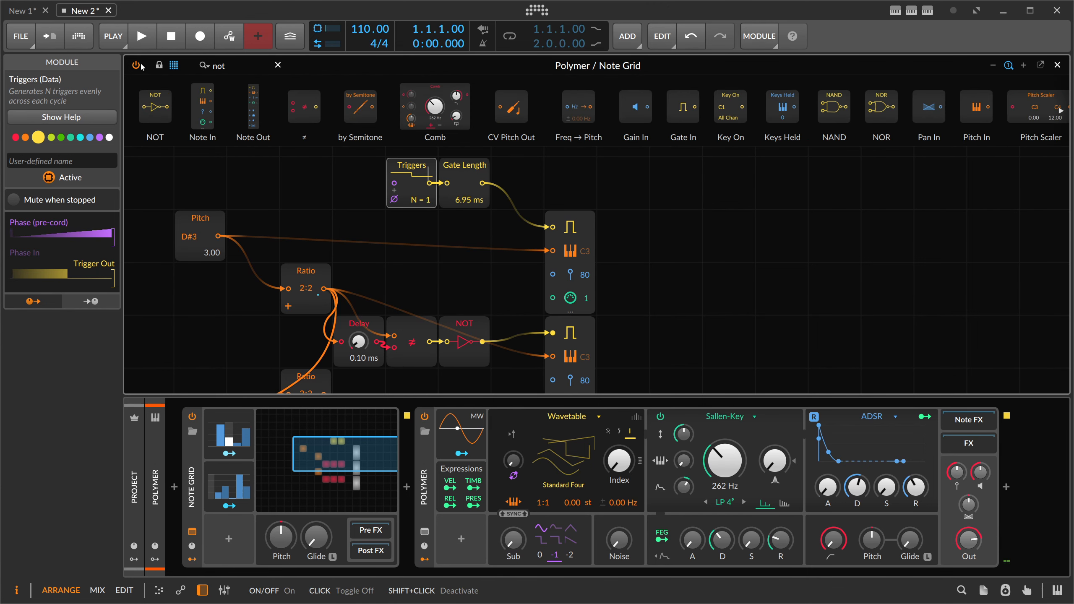
left_click_drag(155, 107, 482, 184)
left_click_drag(548, 167, 353, 173)
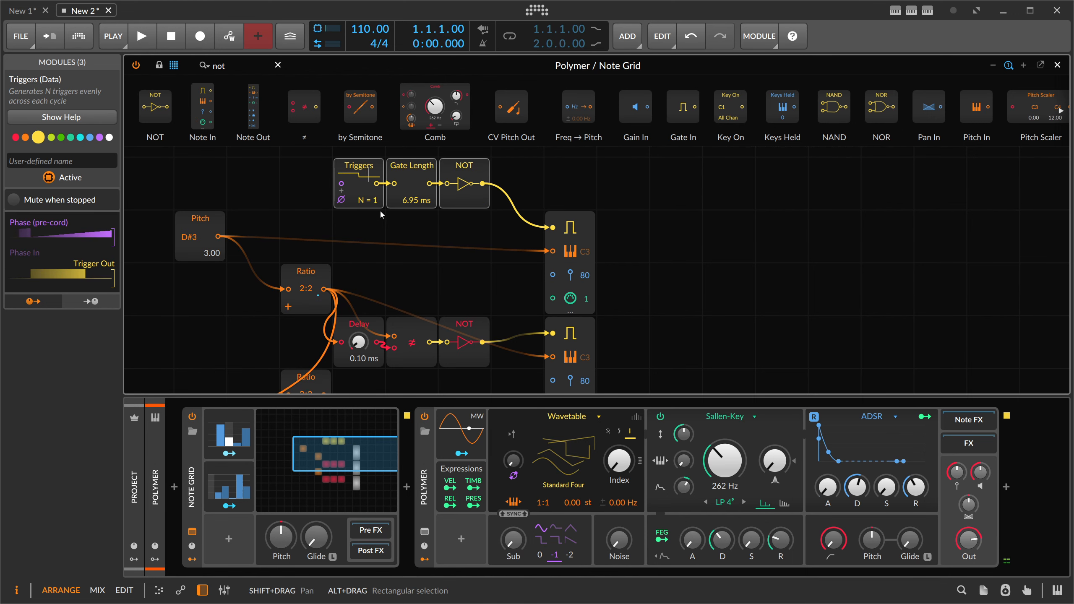
Raise the Polymer amp envelope's sustain to maximum and set the wavetable index to 100 %
left_click_drag(886, 493, 886, 432)
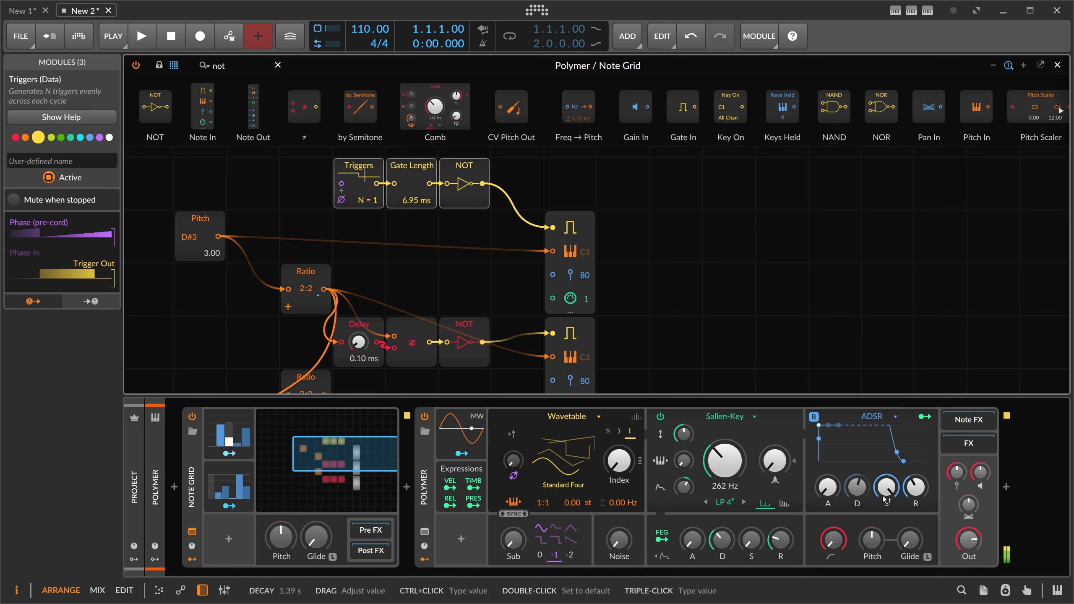
left_click(637, 416)
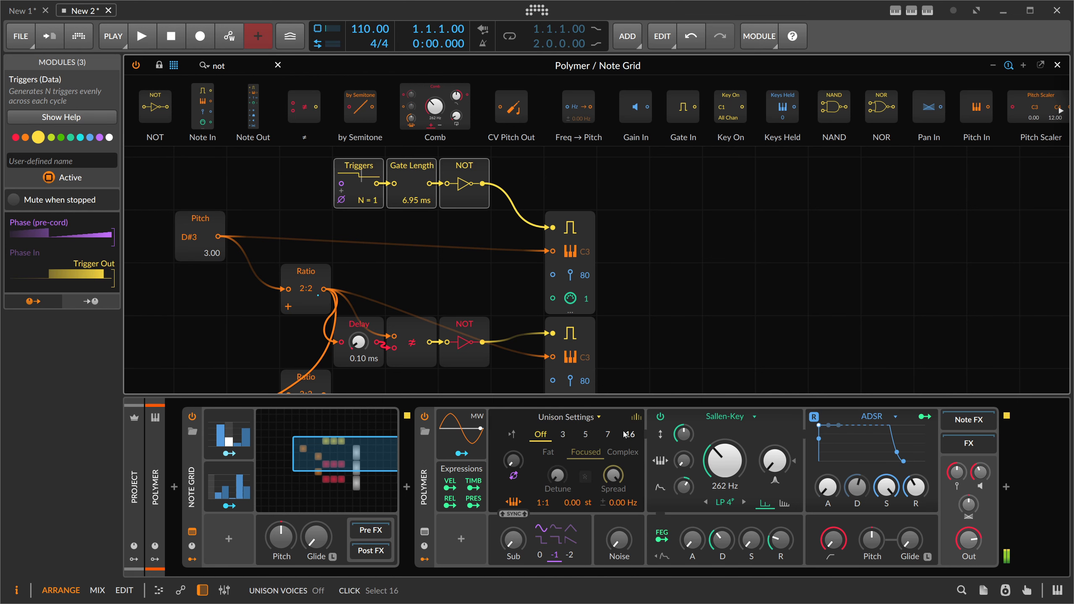
left_click(636, 417)
left_click_drag(619, 461, 620, 402)
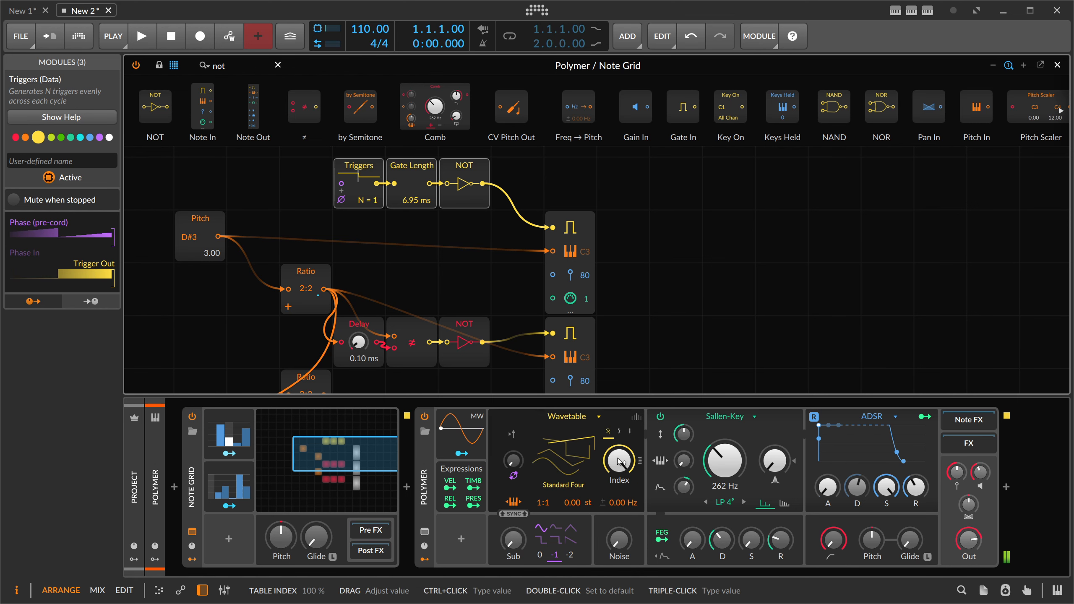
Reduce Polymer's filter envelope amount to zero, open the cutoff to 9.87 kHz, and lower the voice level to about -25 dB
left_click_drag(683, 487, 684, 507)
left_click_drag(722, 462, 721, 400)
left_click_drag(979, 472, 980, 495)
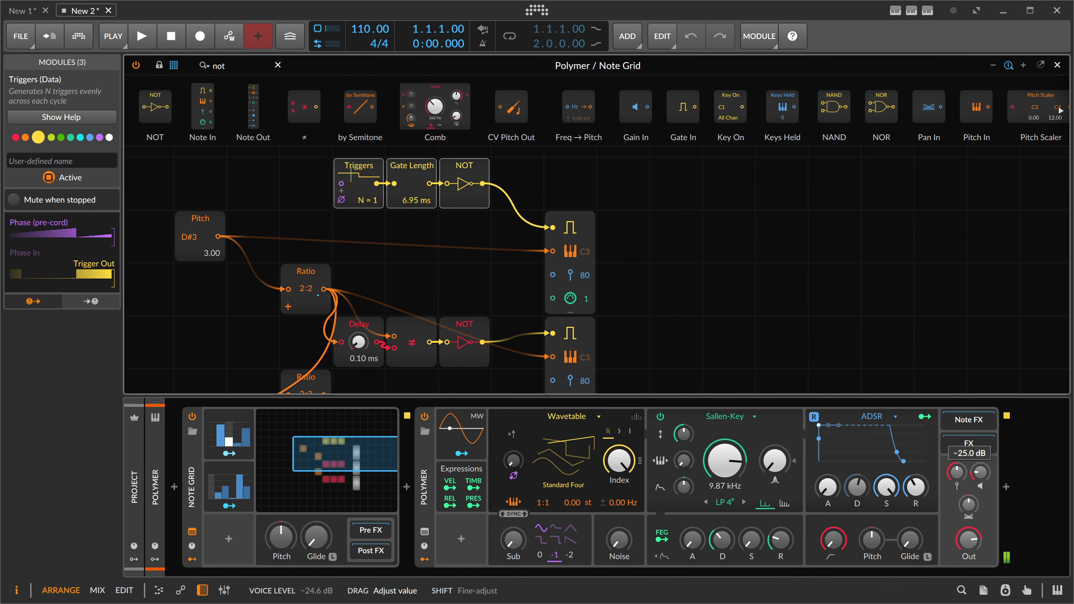
Close the Note Grid editor, extend the arranger loop region to 16 bars from bar 1, and enable looping
scroll(483, 294, "down", 1)
scroll(462, 288, "down", 1)
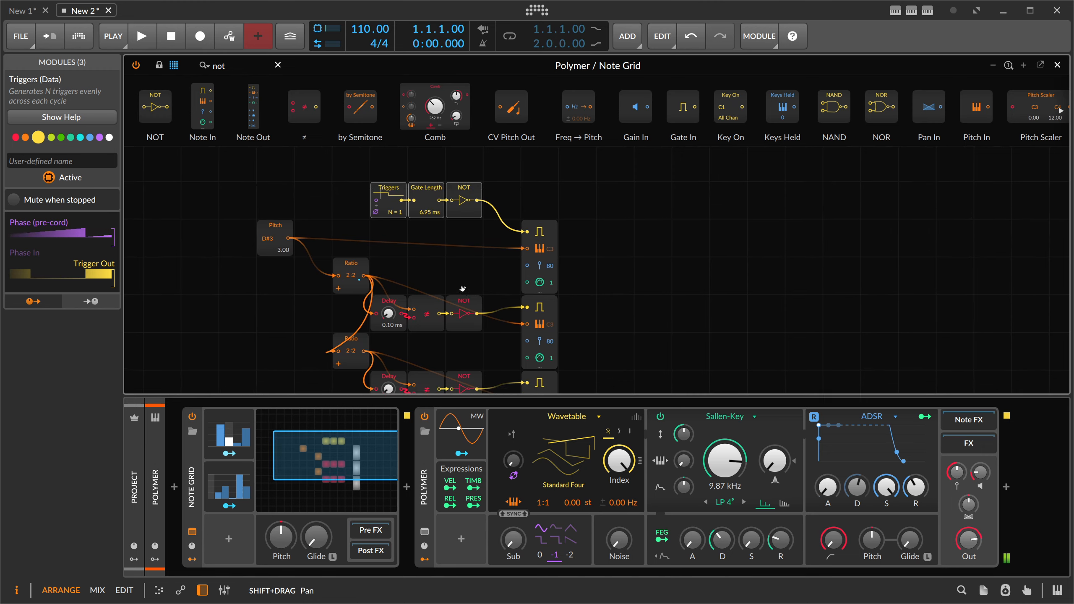
left_click(1057, 65)
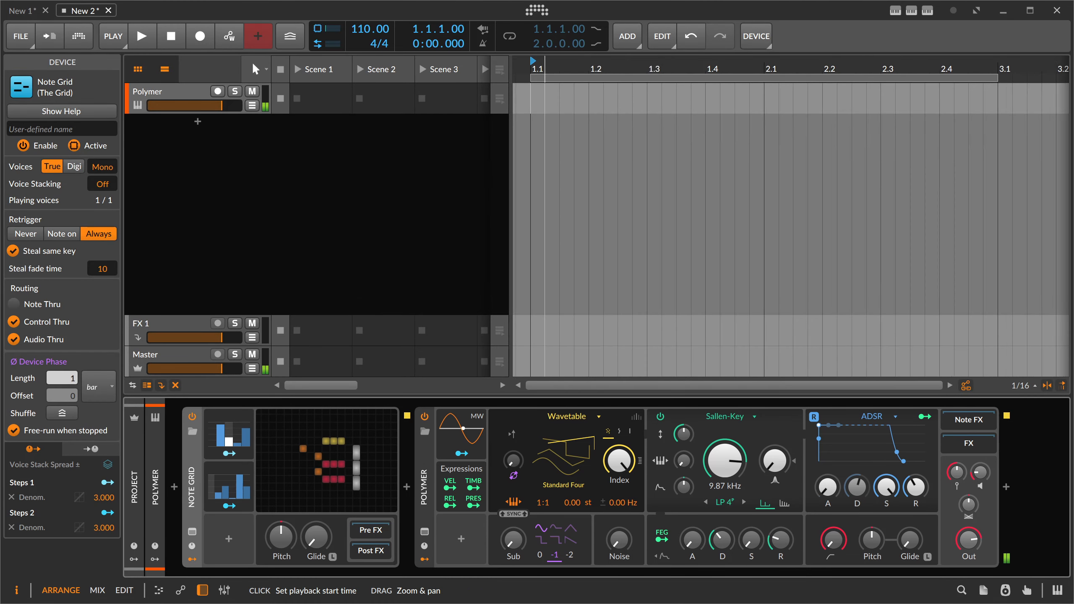
left_click(609, 78)
left_click_drag(608, 78, 770, 89)
scroll(753, 70, "down", 5)
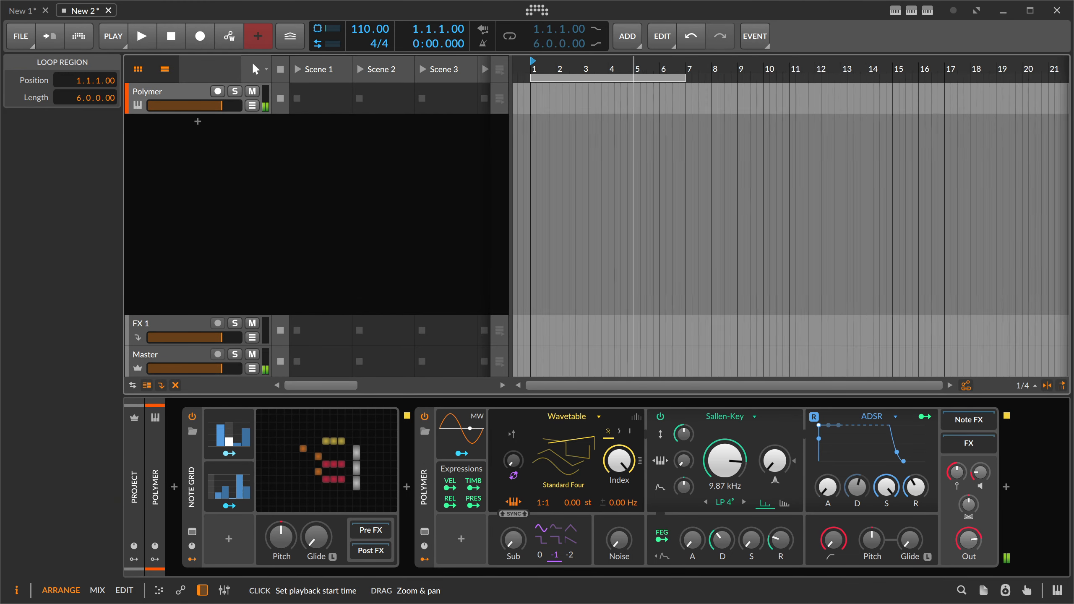
left_click_drag(579, 79, 656, 82)
left_click(510, 37)
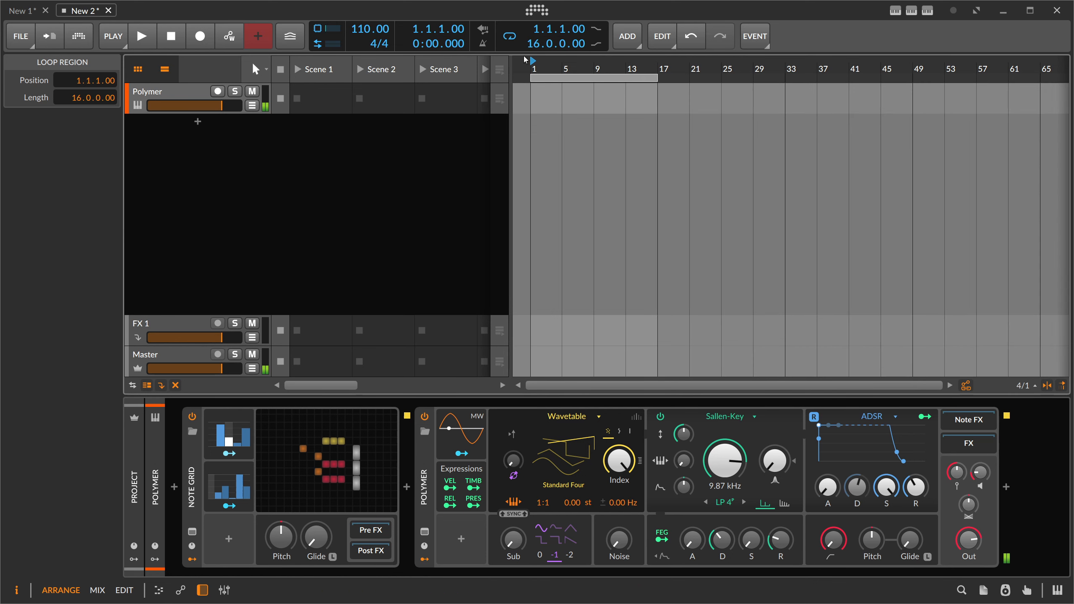
Start playback and raise Polymer's voice level to -20.4 dB
left_click(142, 37)
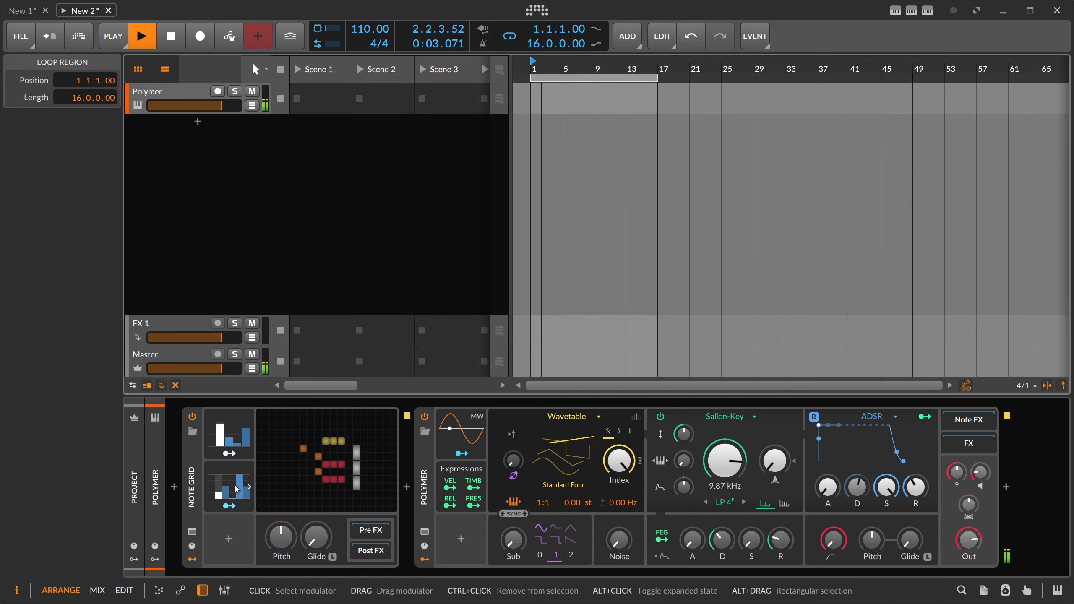
mouse_move(956, 471)
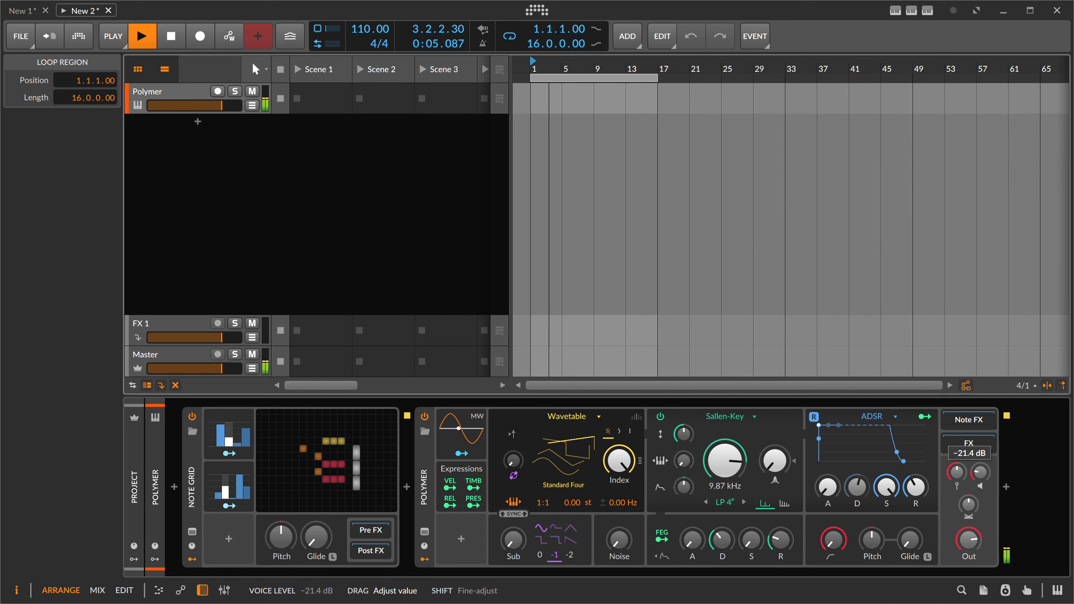
scroll(957, 471, "up", 1)
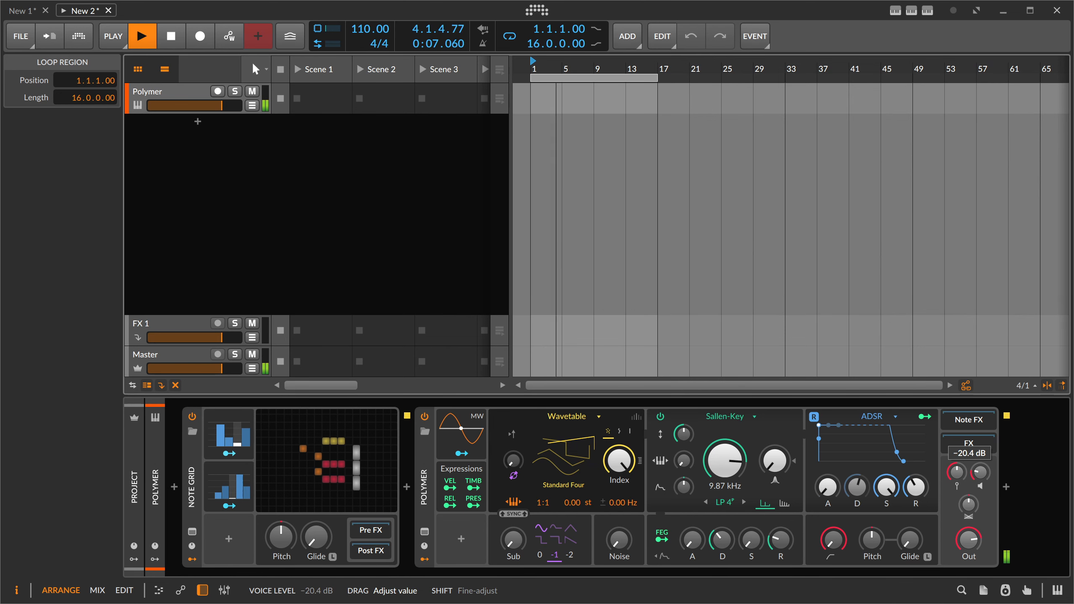
Expand the second Steps modulator and raise its nearly empty fourth step to a height between its neighbours
left_click(230, 487)
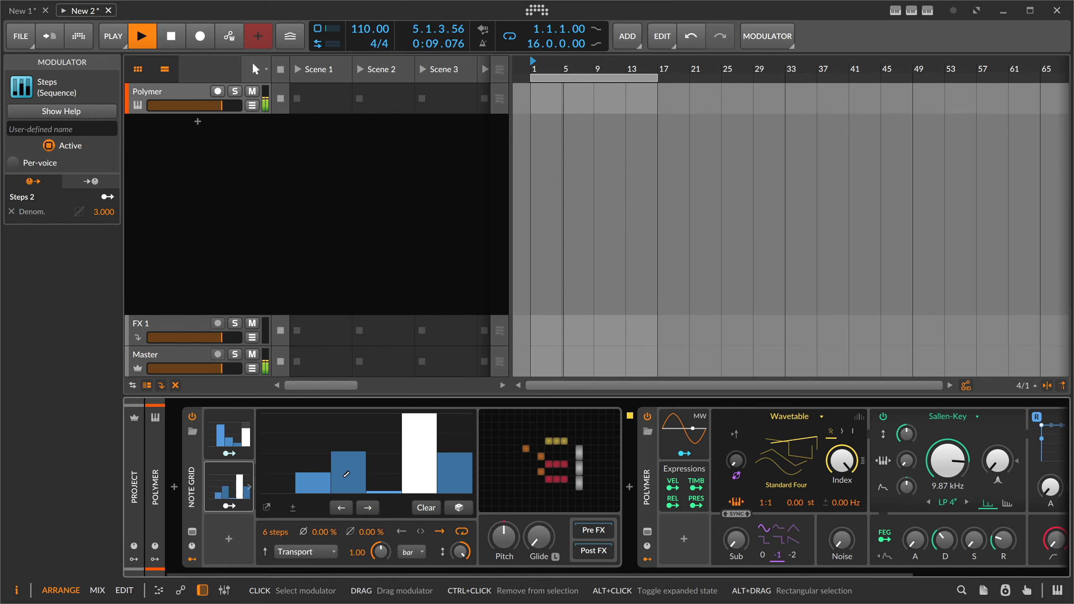
left_click_drag(370, 483, 393, 433)
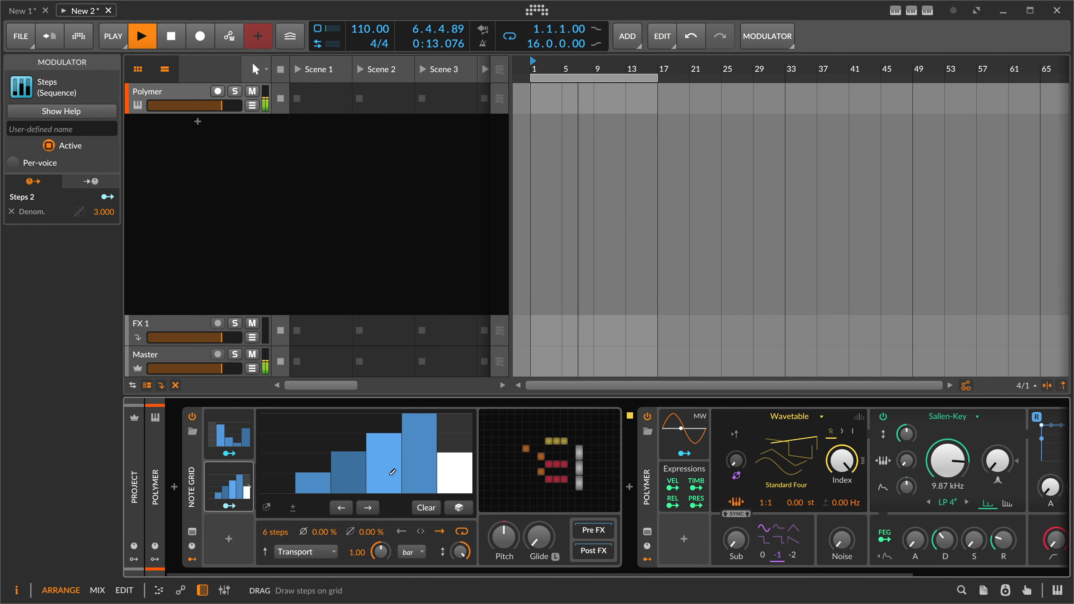
Set Polymer's wavetable oscillator unison to 16 voices in Fat mode and raise the detune slightly
scroll(490, 492, "right", 5)
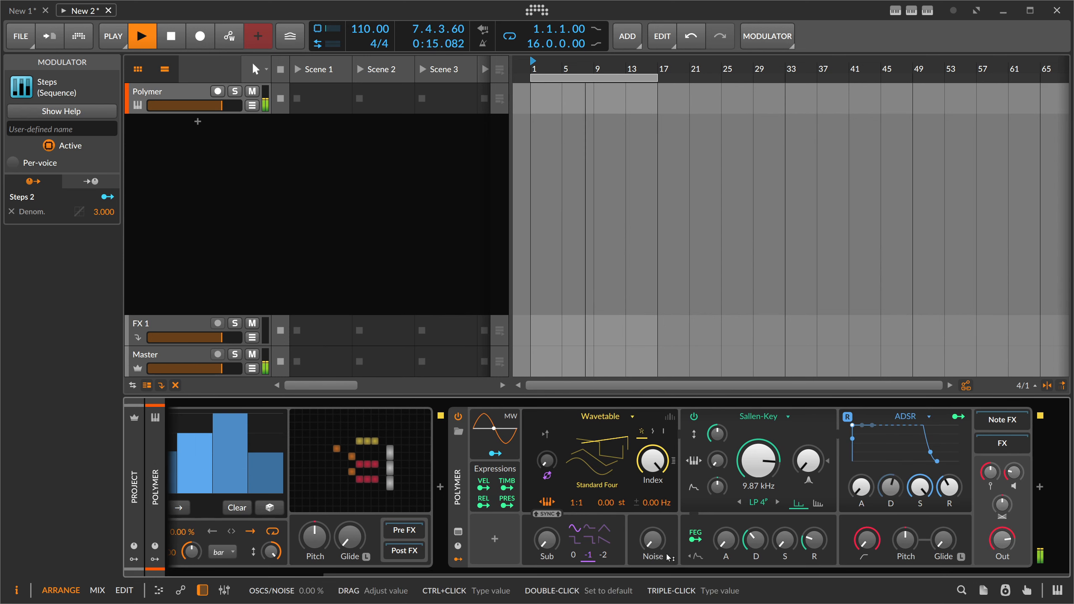
left_click(669, 417)
left_click(664, 434)
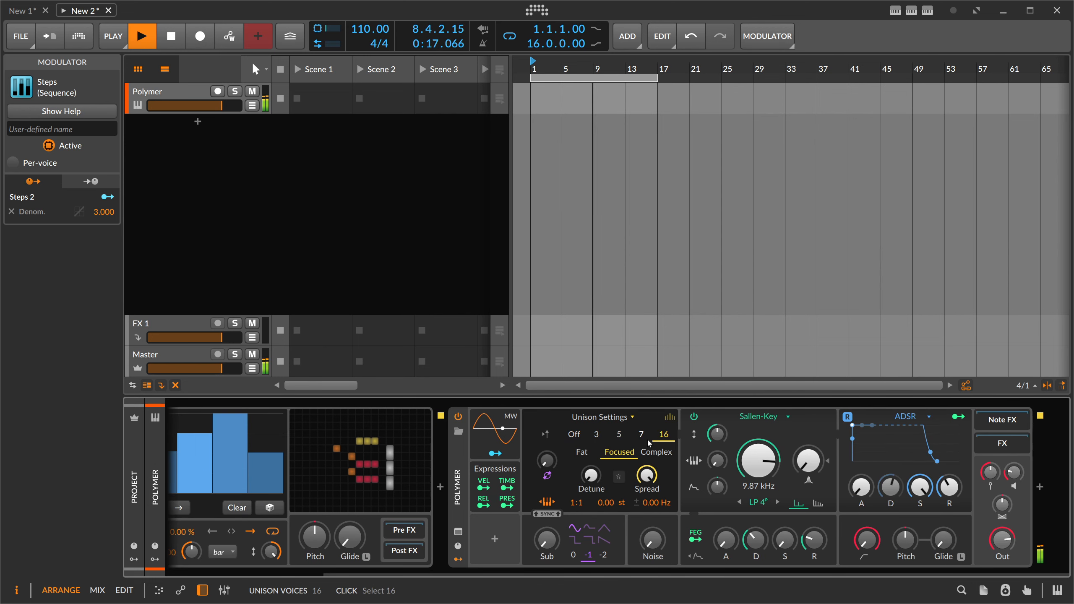
left_click_drag(591, 474, 590, 472)
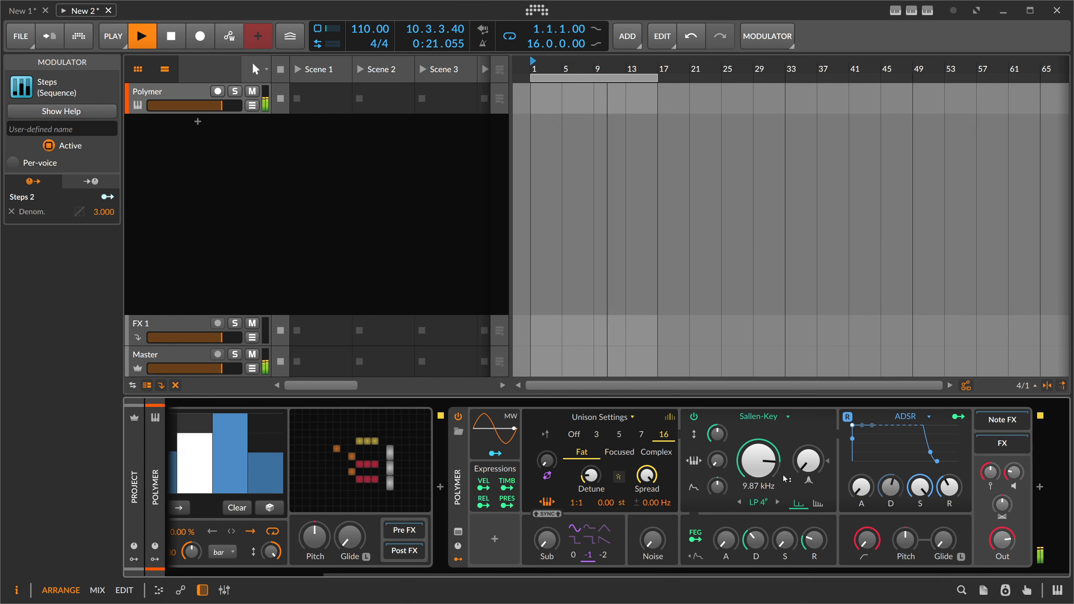
left_click_drag(592, 474, 592, 475)
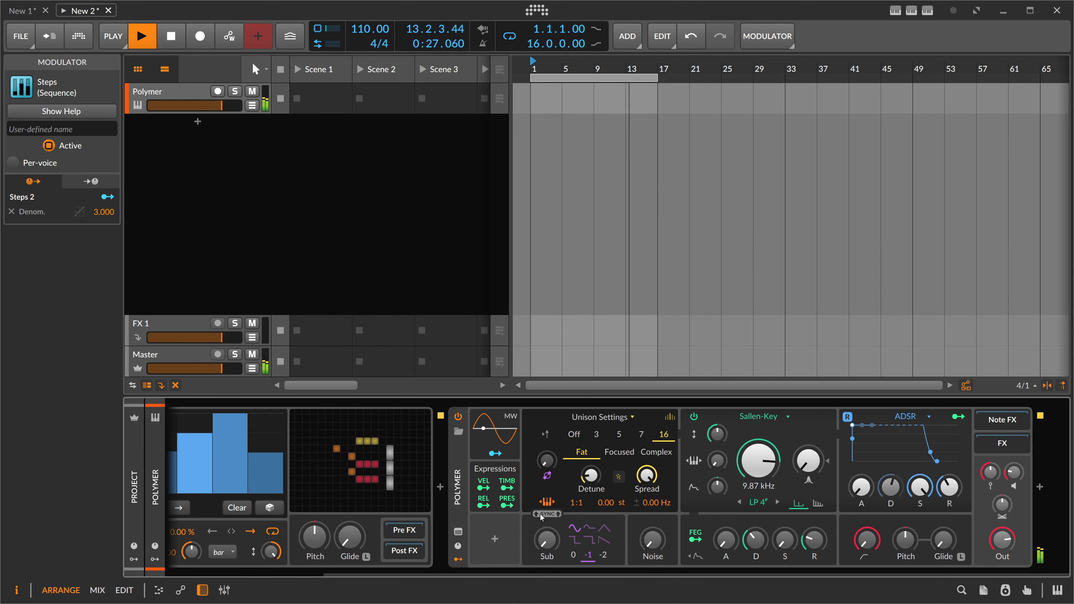
Set the rate of both Note Grid Steps modulators to 2.00 bars
left_click_drag(452, 574, 265, 574)
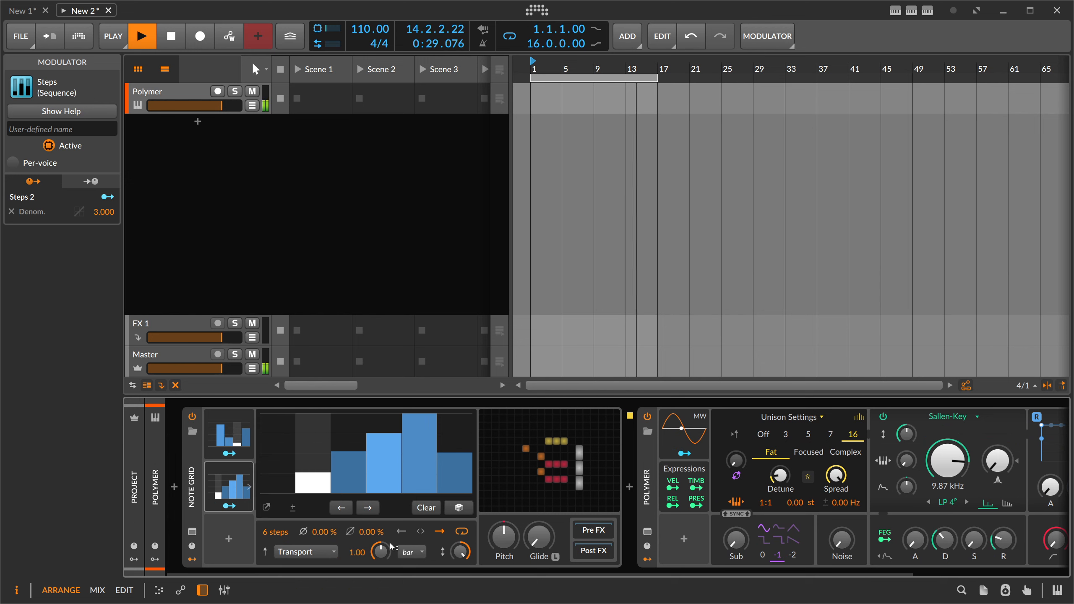
left_click(380, 553, "ctrl")
type("2")
key("Return")
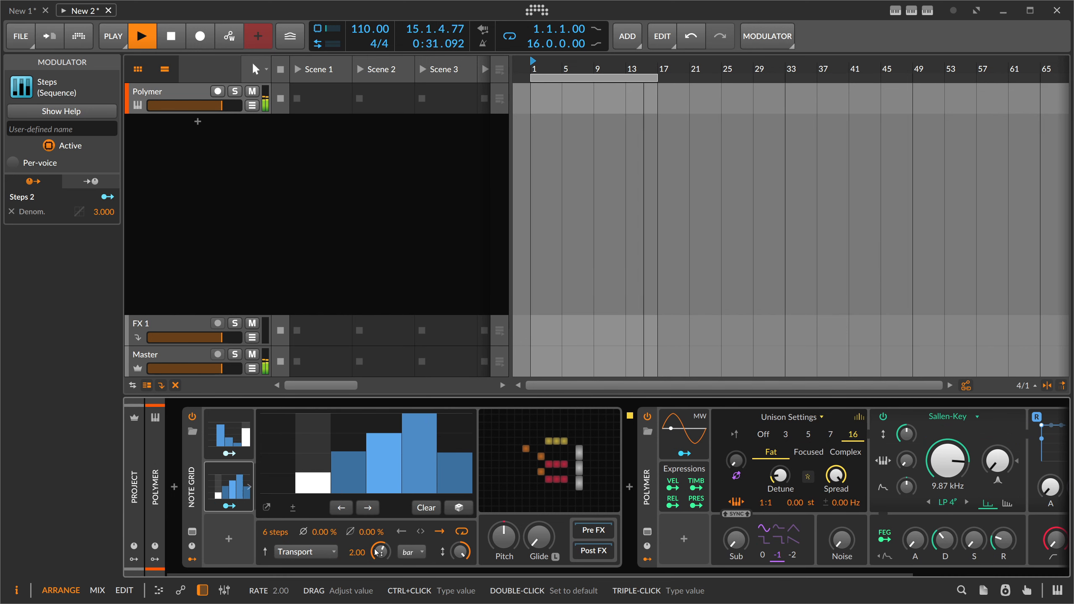
left_click(228, 434)
left_click(379, 553, "ctrl")
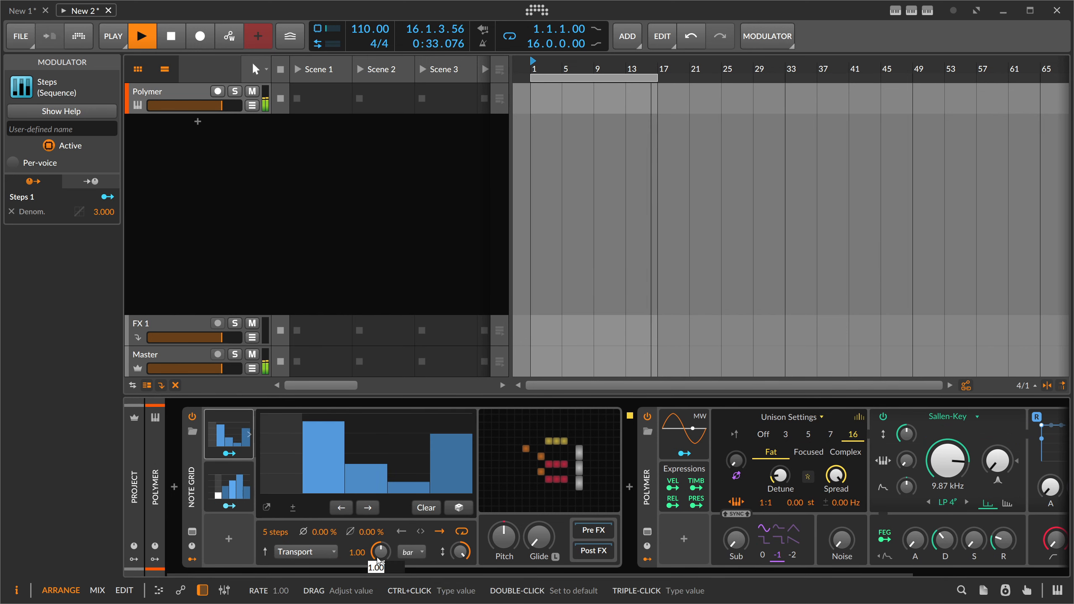
type("2")
key("Return")
mouse_move(385, 573)
left_mouse_down()
mouse_move(570, 584)
mouse_move(382, 573)
left_mouse_up()
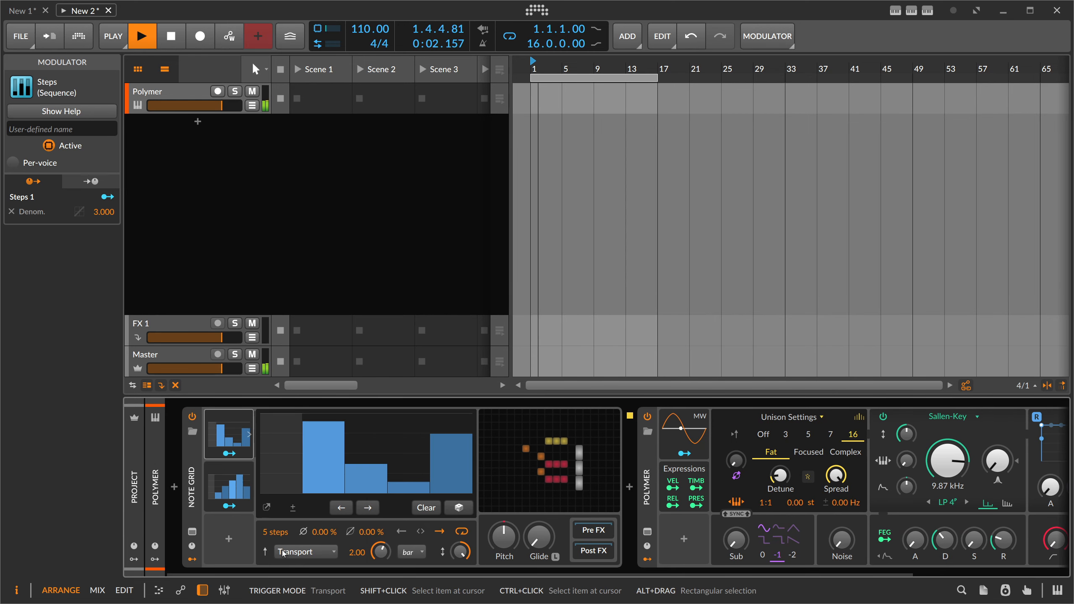
Review the two Steps modulators' sequences and leave their editors collapsed
double_click(231, 444)
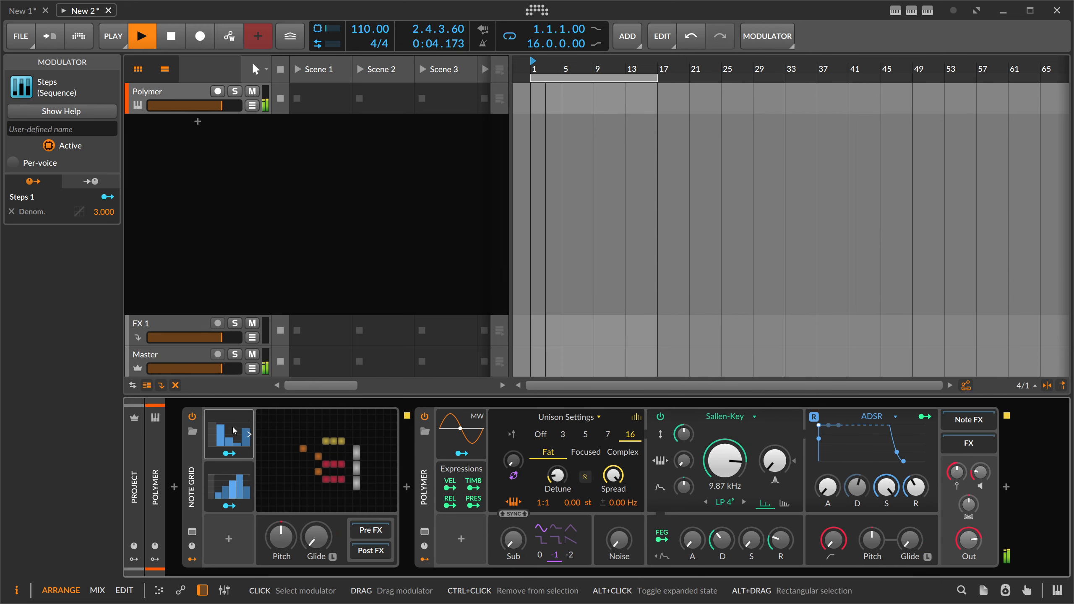
double_click(231, 443)
left_click(228, 478)
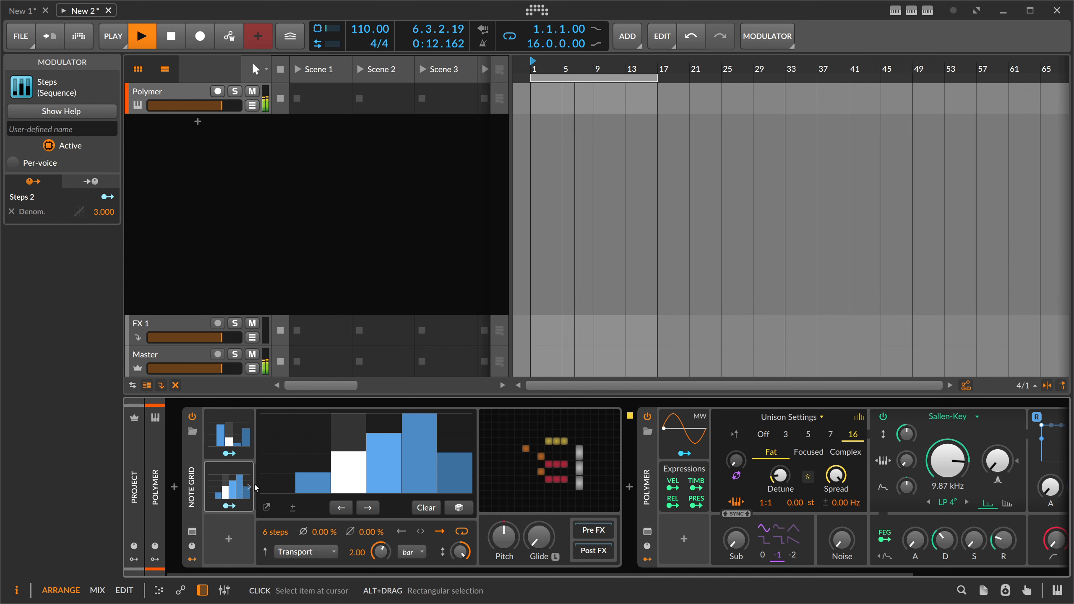
left_click(249, 487)
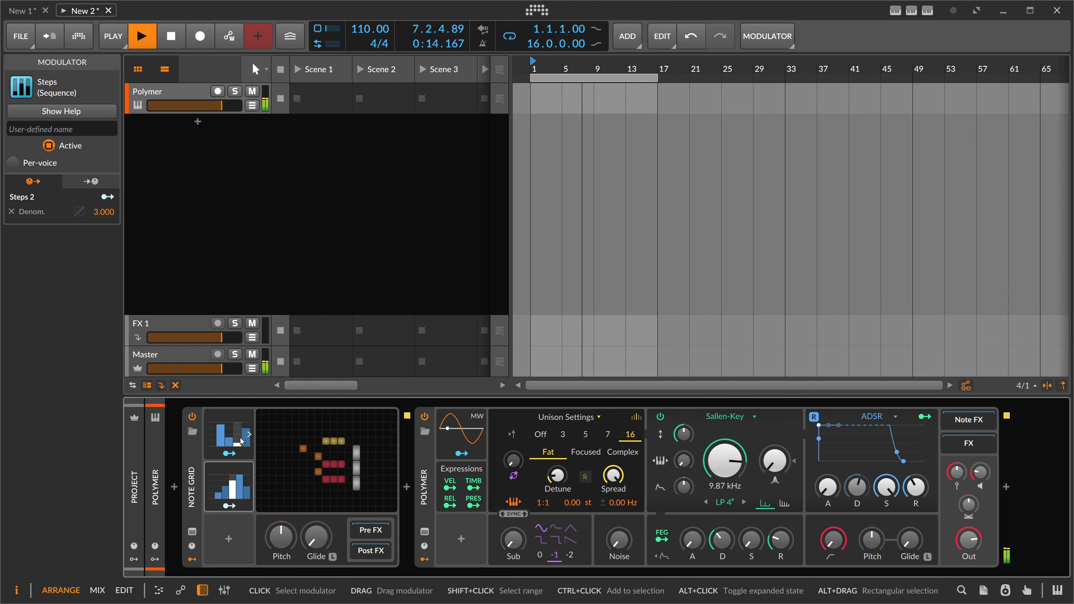
left_click(249, 435)
left_click(249, 435)
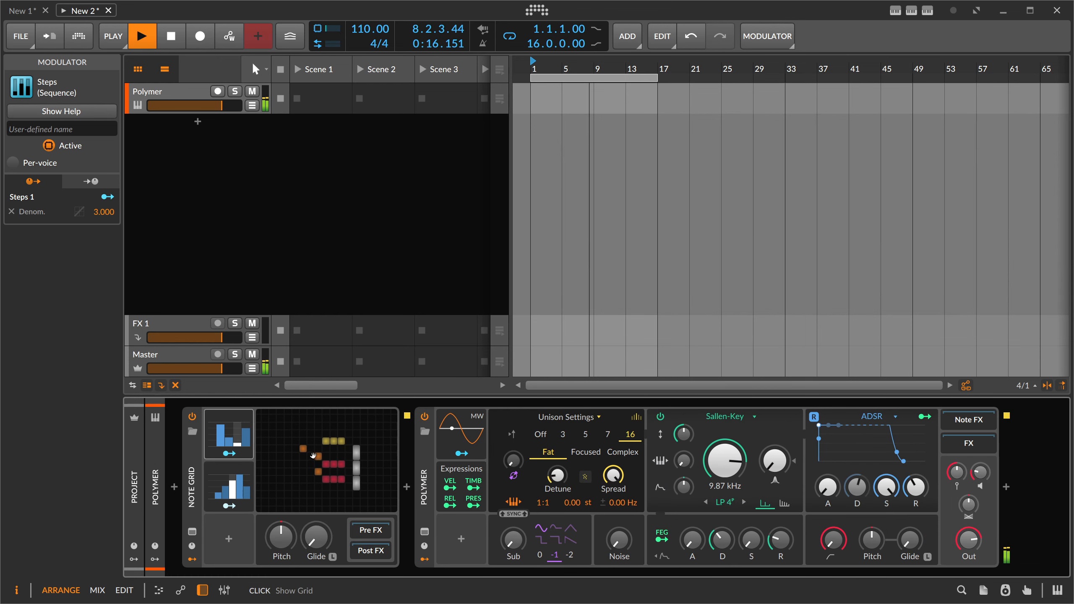
Open the Note Grid editor to show the running patch and lower Polymer's filter cutoff to 2.91 kHz
double_click(313, 455)
left_click_drag(545, 308, 463, 291)
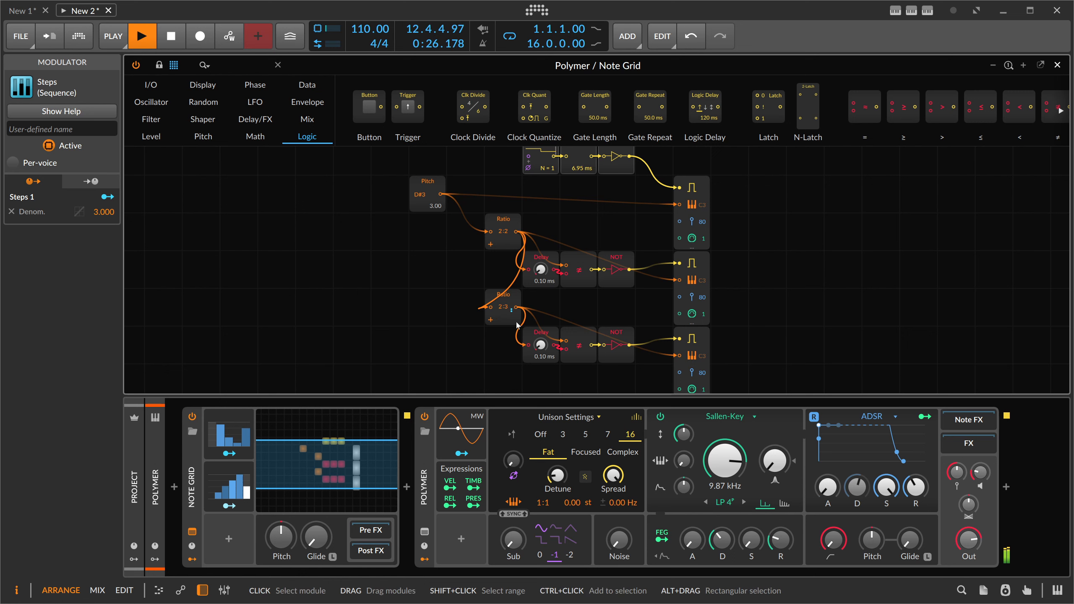
left_click_drag(724, 461, 724, 487)
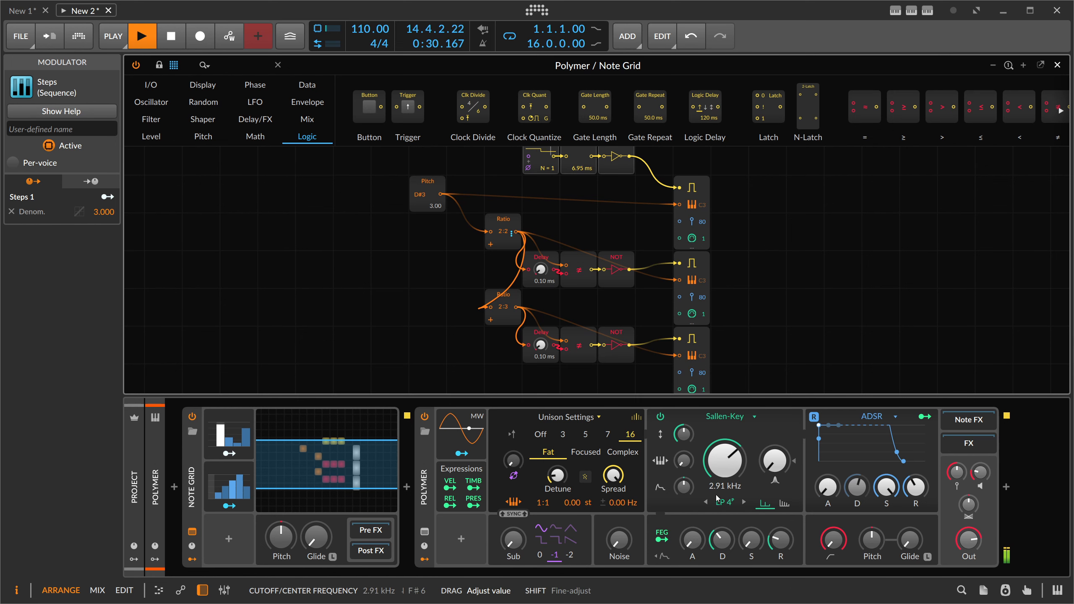
Insert ValhallaSupermassive in Polymer's FX chain, lower its mix to about 71 %, and close the plug-in window
left_click(1005, 487)
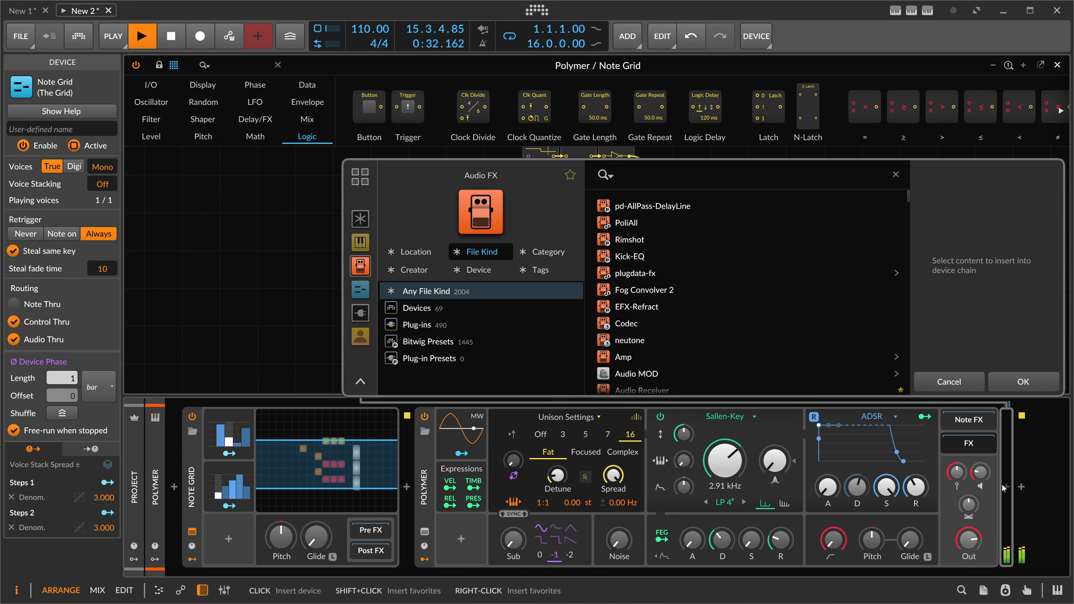
type("super")
key("Return")
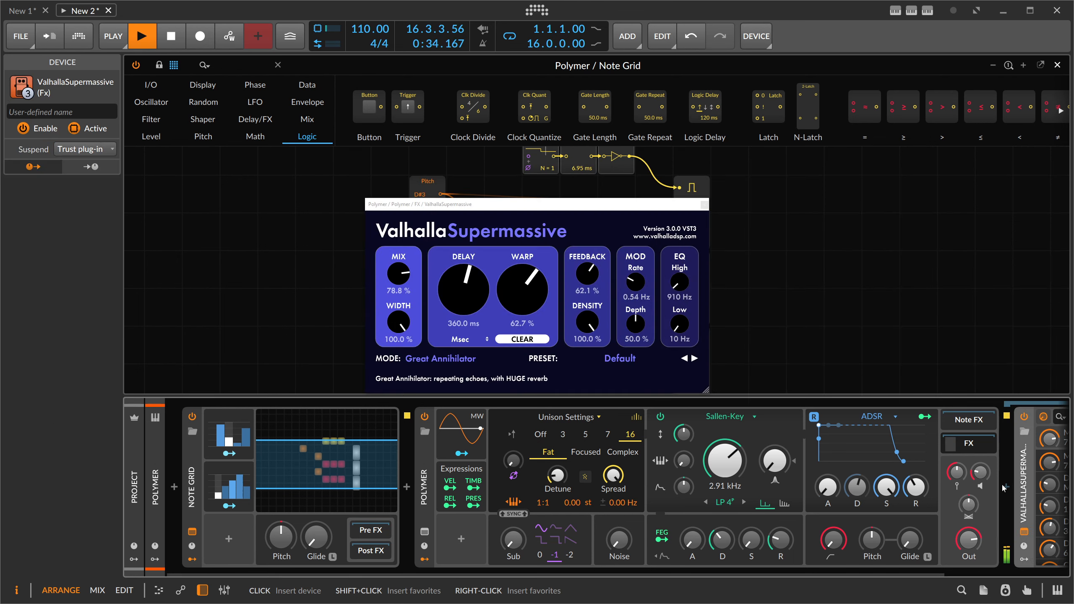
left_click_drag(404, 277, 404, 278)
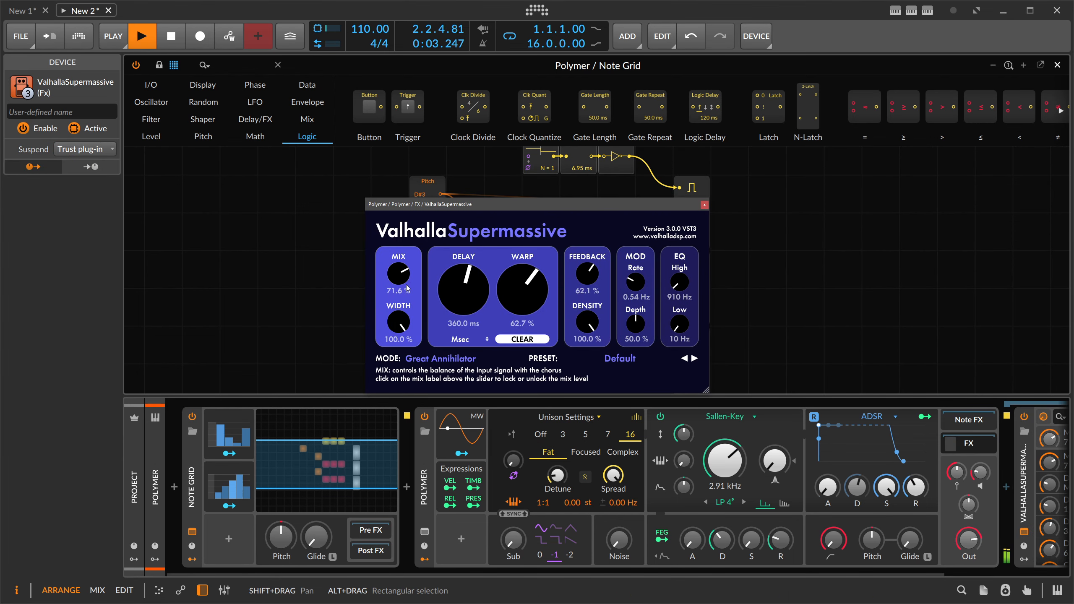
left_click(703, 205)
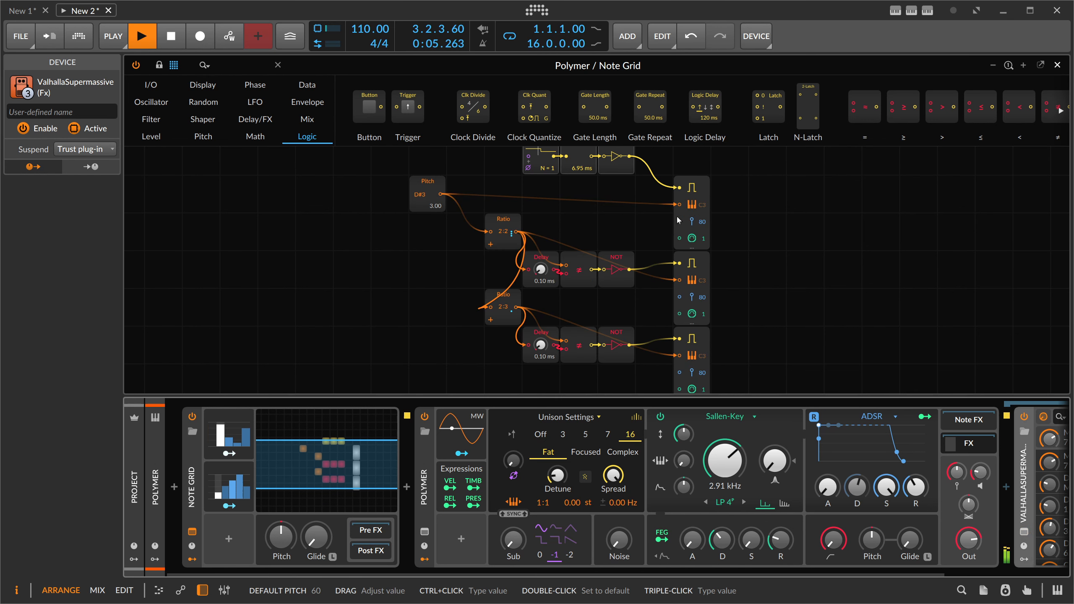
Lower the sustain of Polymer's amp envelope slightly and set the filter cutoff to 2.47 kHz
scroll(646, 566, "right", 3)
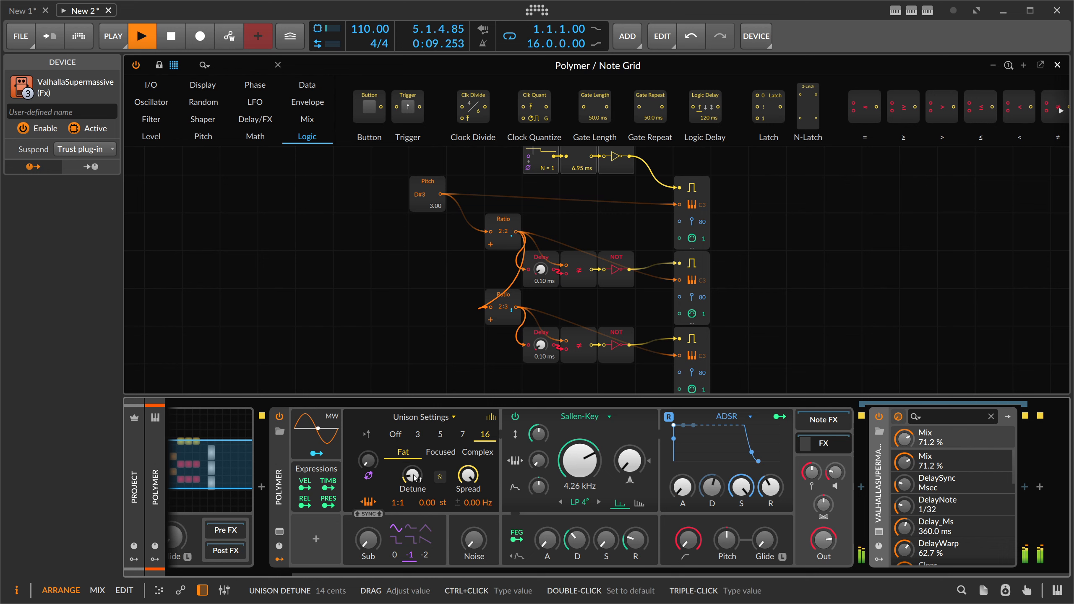
scroll(433, 304, "up", 2)
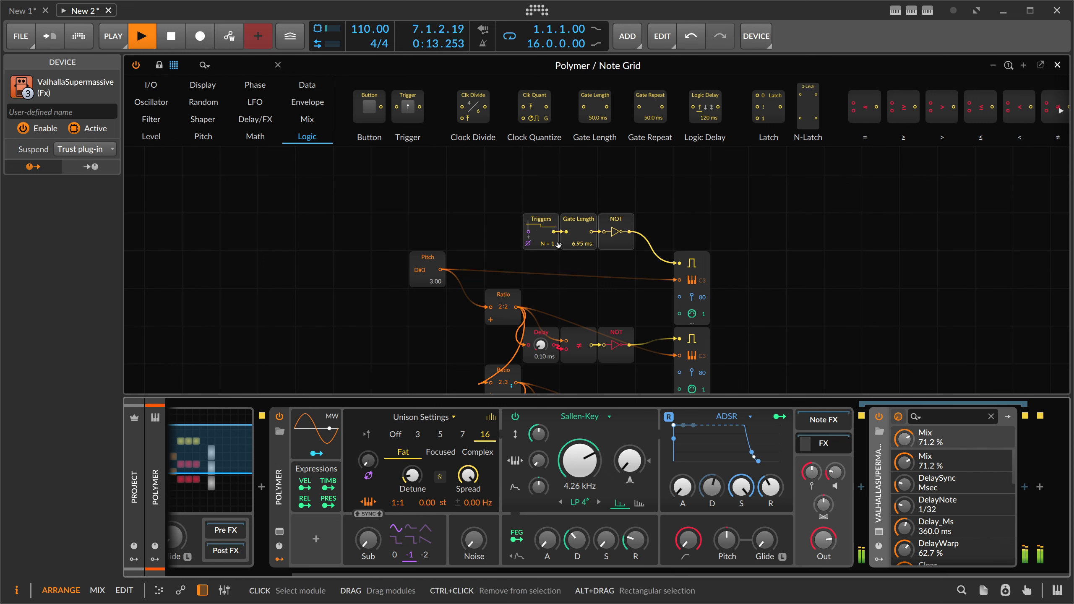
left_click_drag(746, 497, 746, 501)
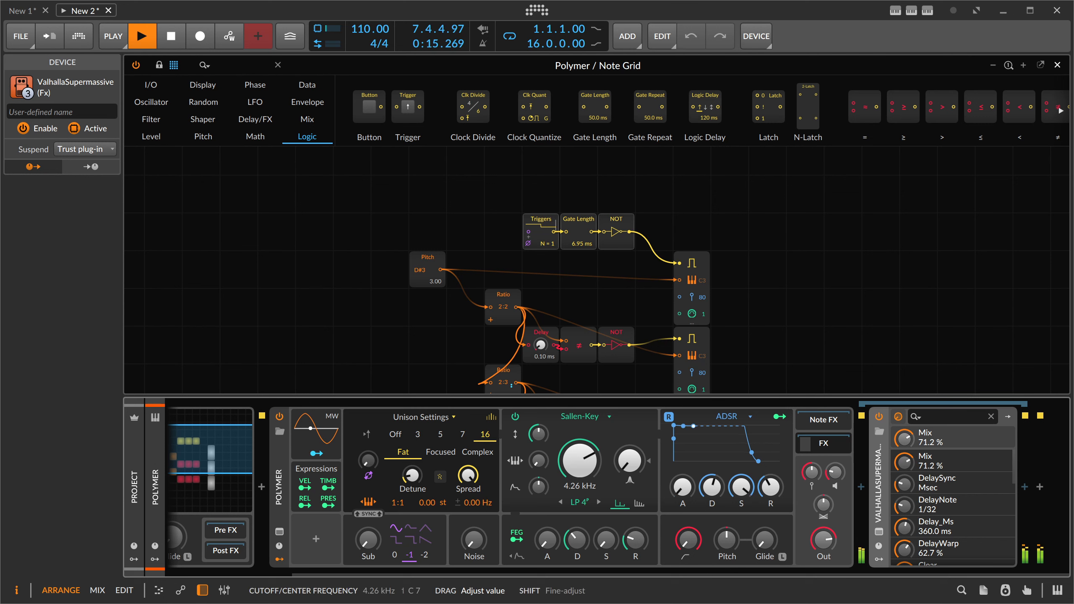
left_click_drag(580, 461, 580, 473)
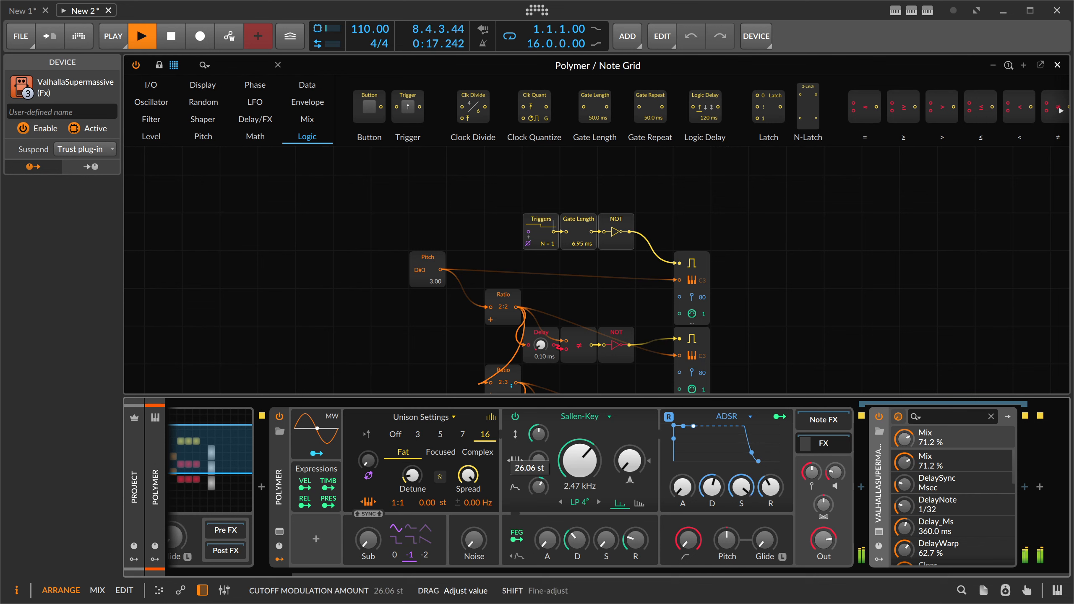
Shape Polymer's filter envelope with a longer decay, 48.9 ms attack and 3.18 s release, with cutoff modulation at 29.49 st
left_click_drag(577, 540, 577, 500)
left_click_drag(635, 540, 635, 536)
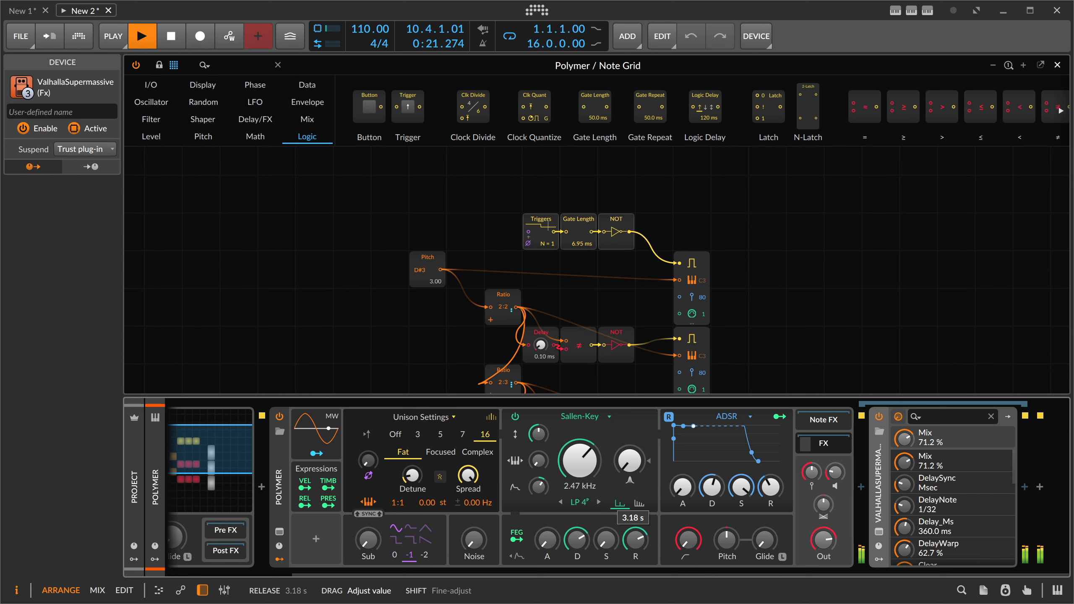
left_click_drag(547, 540, 547, 539)
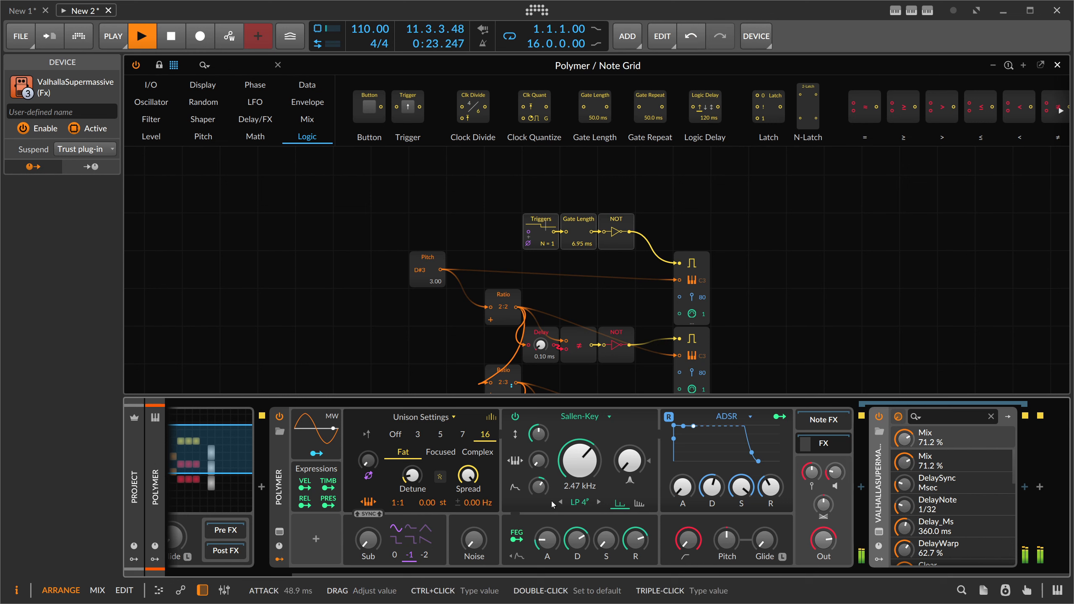
mouse_move(538, 460)
left_mouse_down()
mouse_move(538, 448)
mouse_move(538, 461)
left_mouse_up()
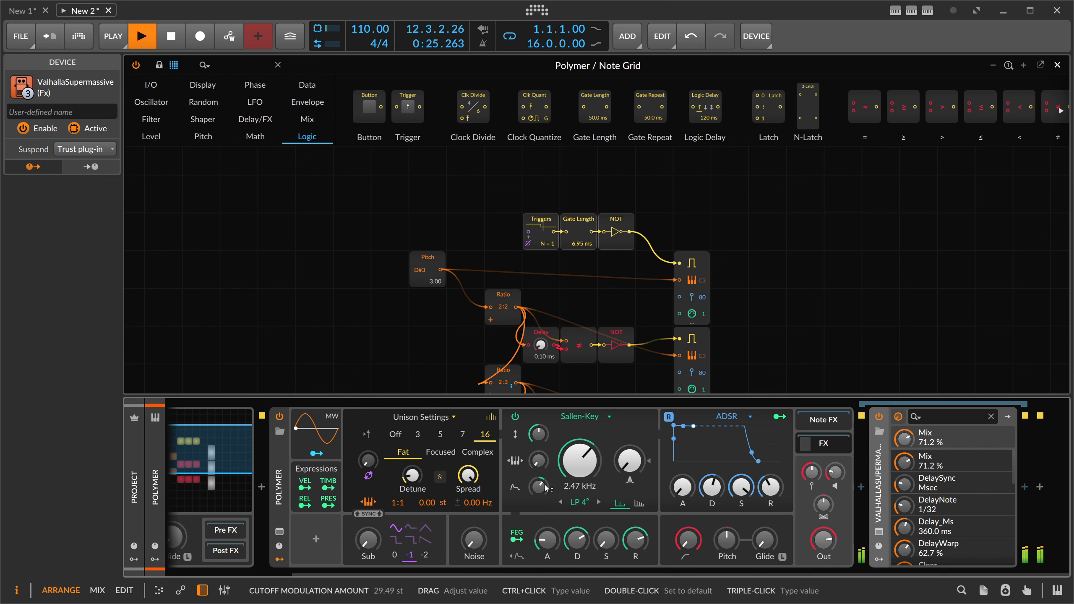
Fine-tune Polymer's voice level and unison detune
left_click_drag(829, 481, 829, 478)
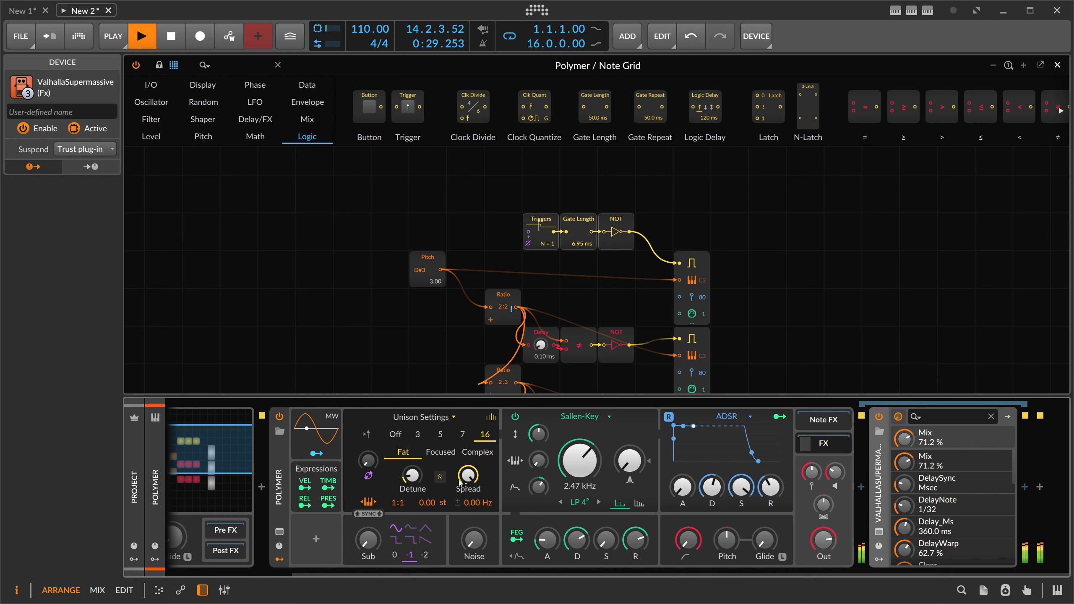
left_click_drag(411, 475, 411, 473)
Reduce Polymer's filter cutoff modulation amount to about 18.5 st and raise the cutoff to 3.01 kHz
left_click_drag(538, 460, 538, 462)
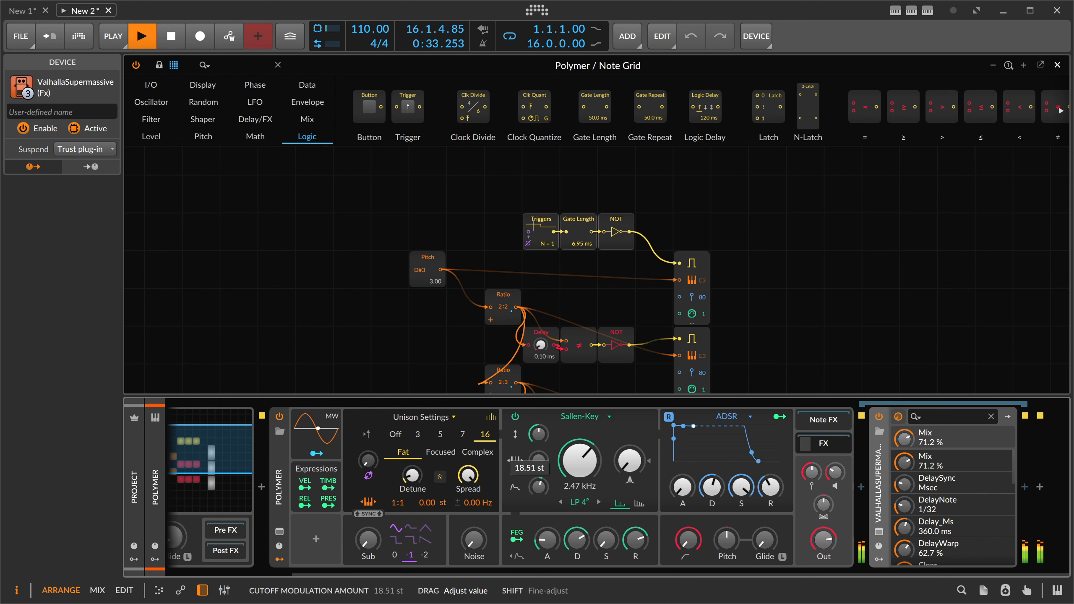
left_click_drag(538, 487, 538, 488)
left_click_drag(422, 477, 422, 479)
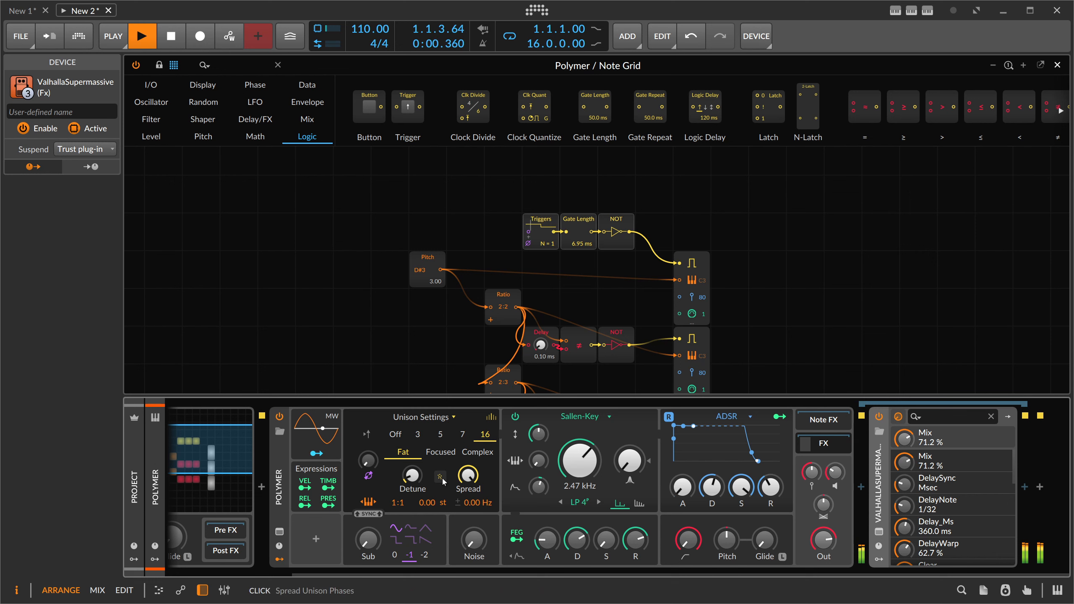
left_click_drag(565, 454, 565, 448)
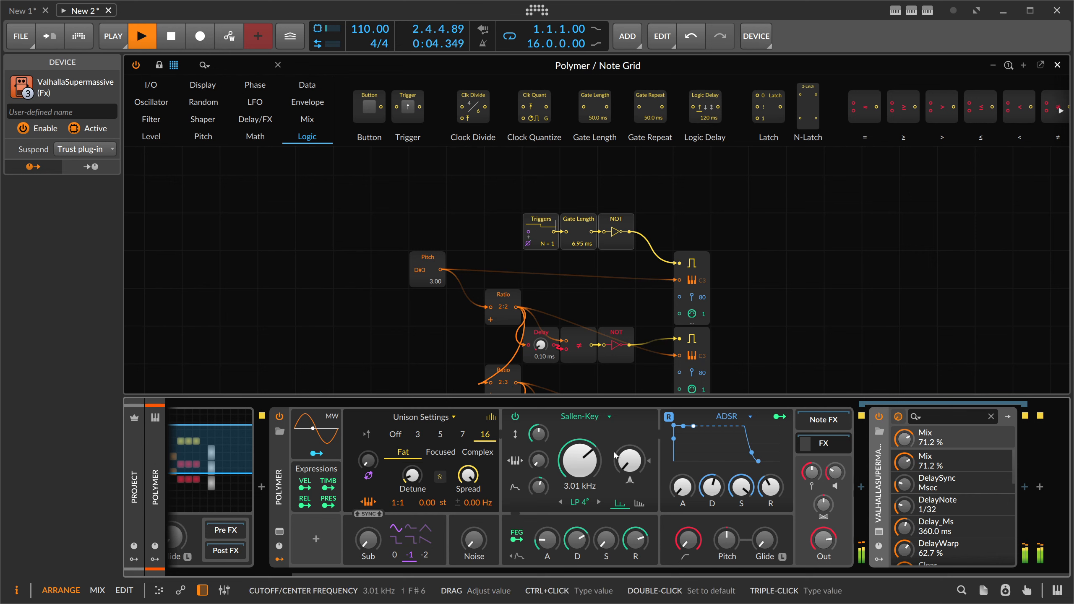
Close the Note Grid editor and add a new instrument track containing a Note Receiver device
left_click(1057, 65)
left_click(297, 128)
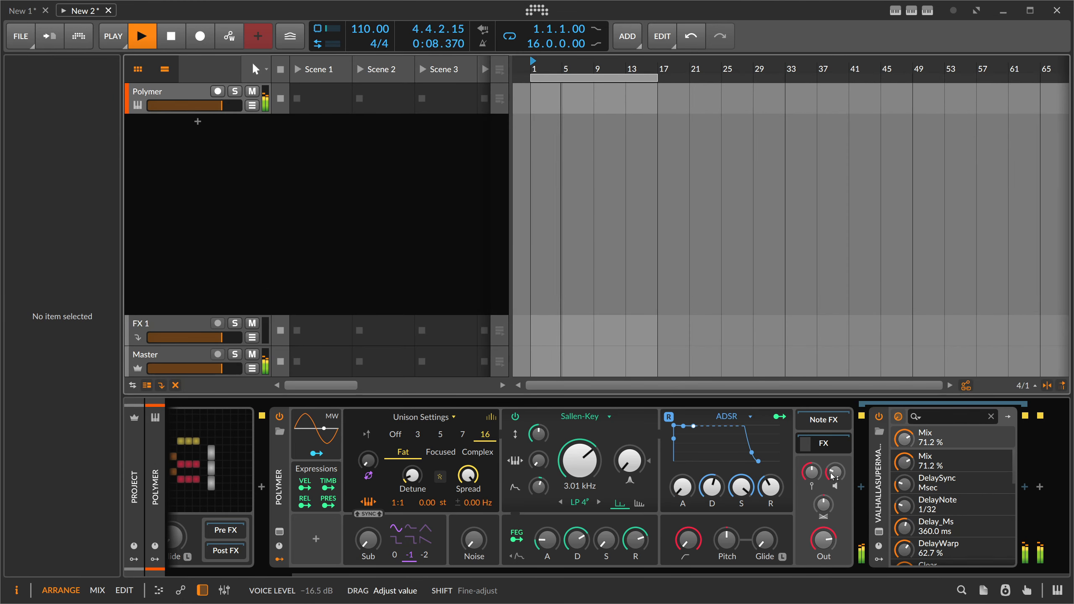
double_click(246, 171)
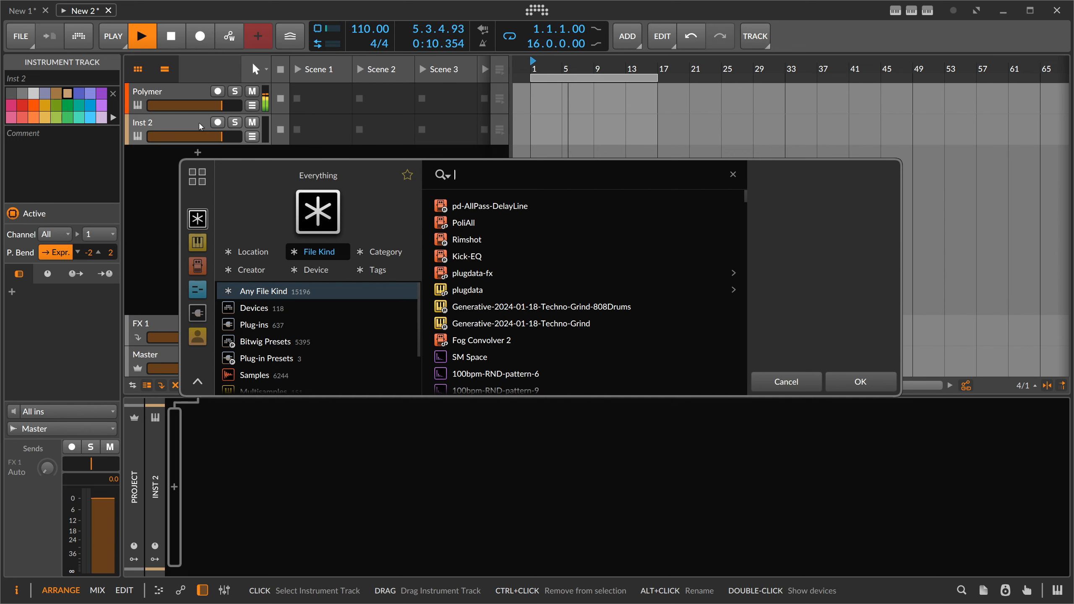
type("rece")
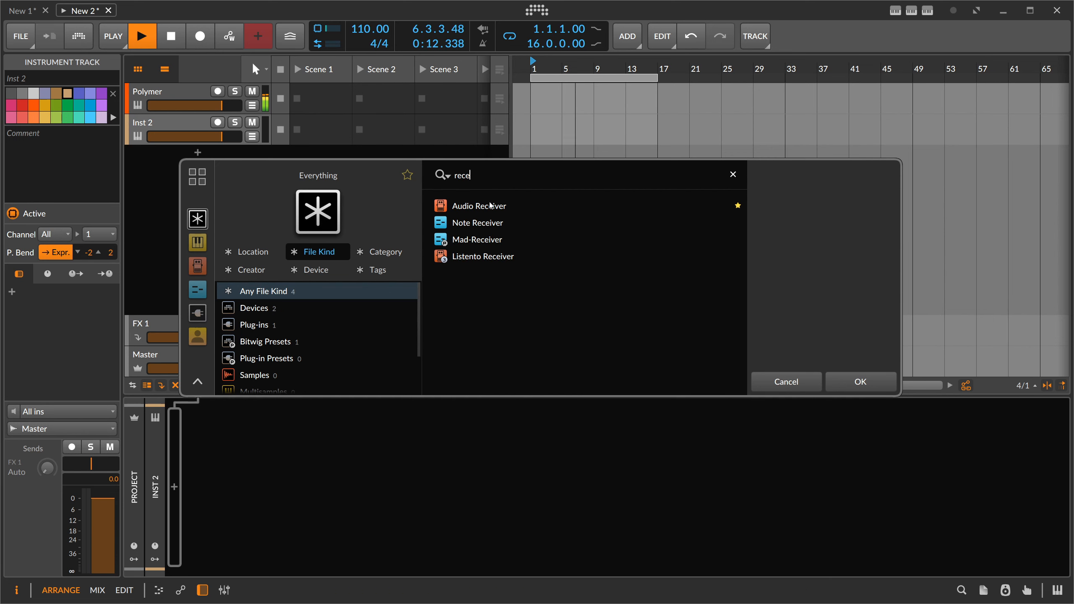
double_click(494, 224)
Insert an Arpeggiator device after the Note Receiver, searching across all content for "ar"
left_click(301, 489)
left_click(300, 487)
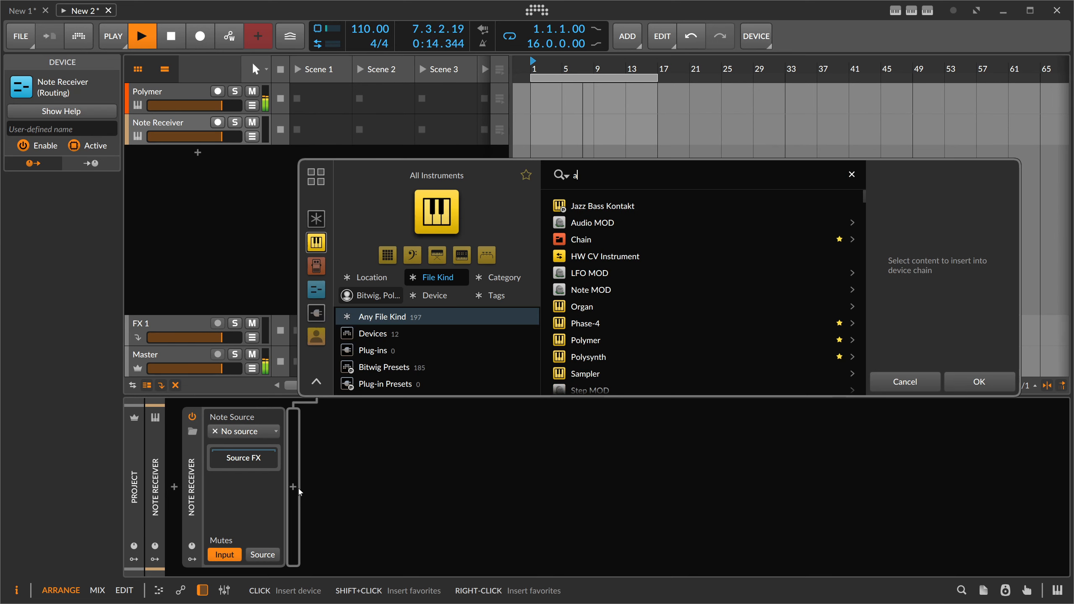
type("ar")
key("Down")
key("Down")
key("Down")
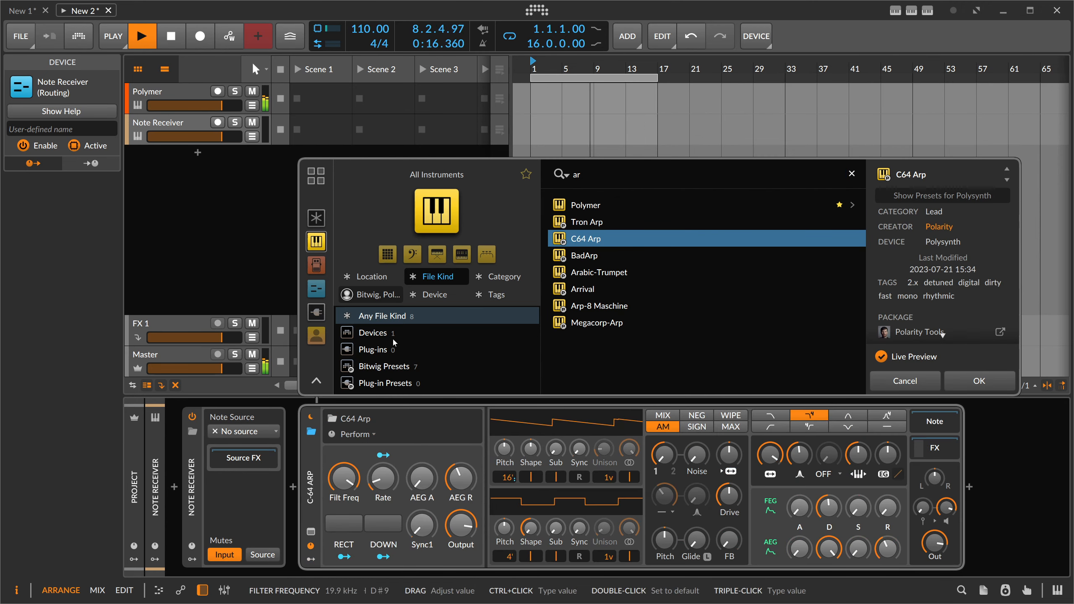
left_click(322, 217)
double_click(580, 206)
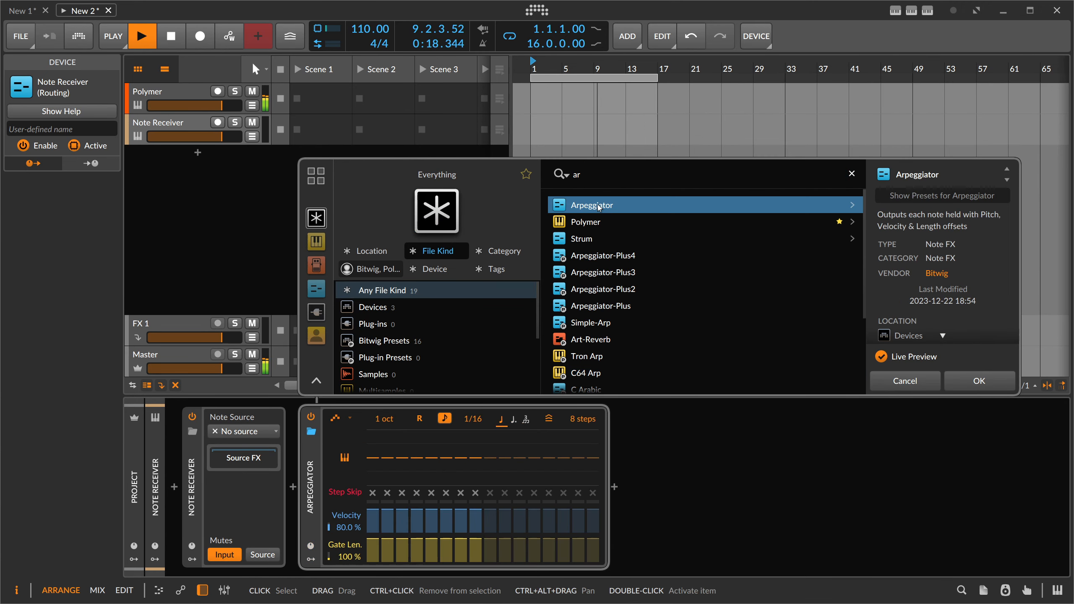
Set the Arpeggiator's note order pattern to Blossom Up
left_click(341, 417)
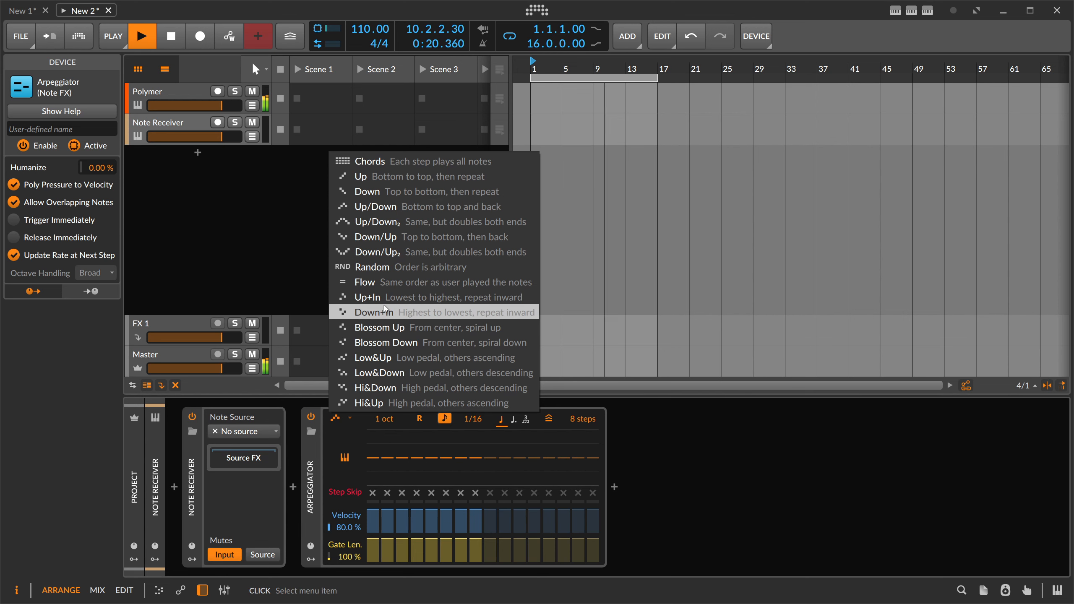
left_click(384, 319)
left_click(336, 418)
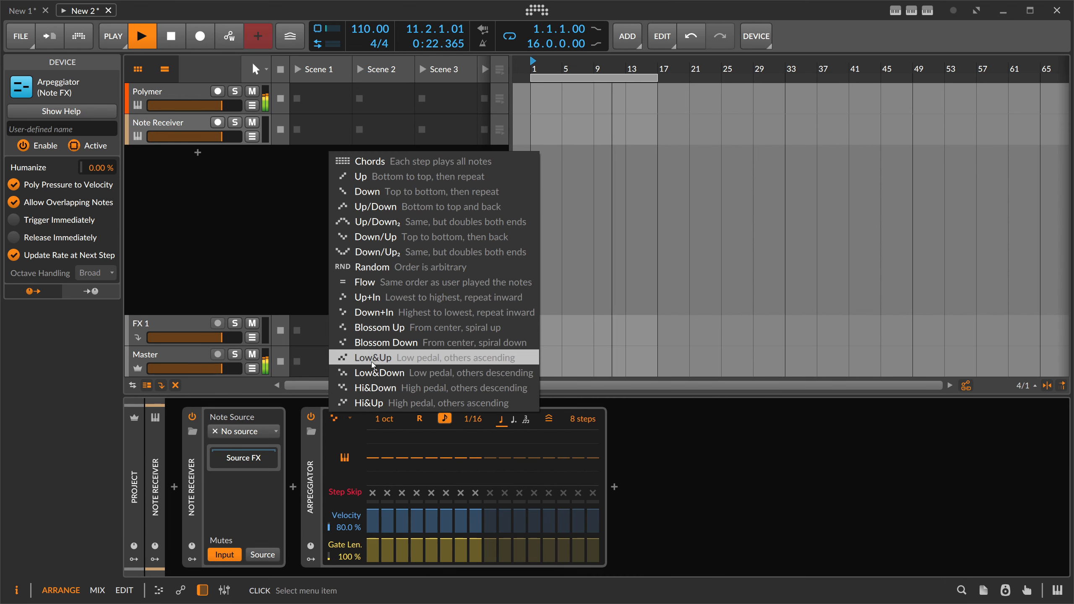
left_click(388, 333)
Set the Note Receiver's source to the Note Grid on the Polymer track
left_click(254, 431)
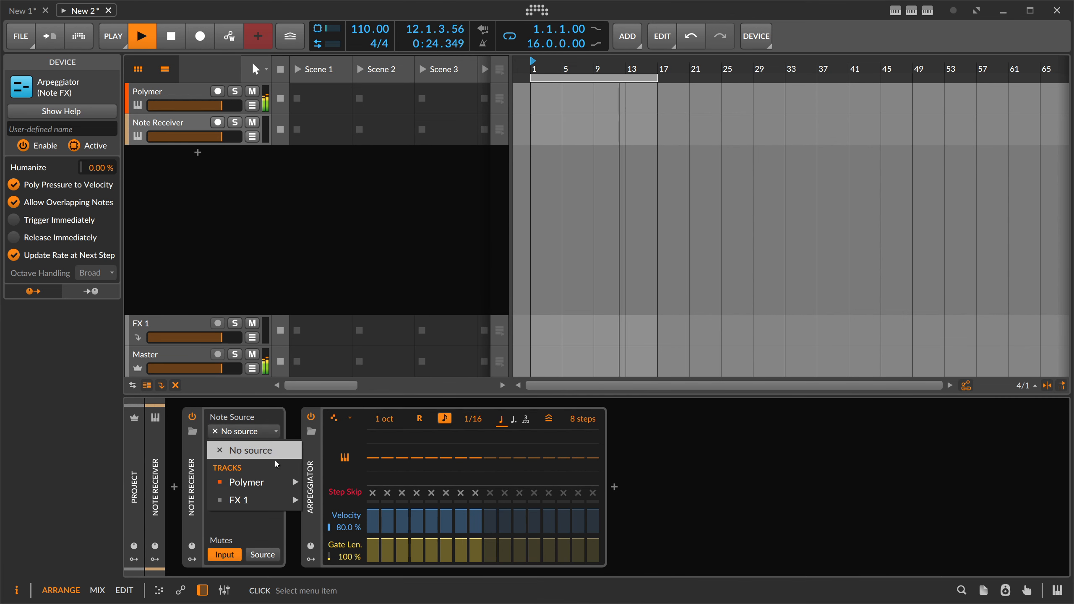
mouse_move(275, 483)
left_click(337, 514)
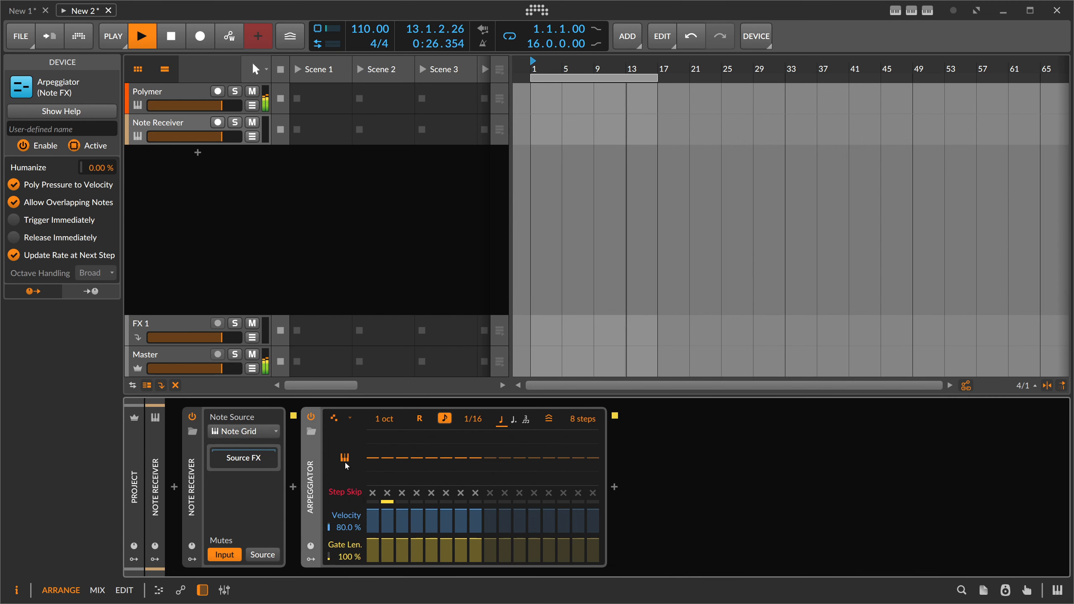
Add a Steps modulator to the Arpeggiator, reduce it to 5 steps and randomize its values
left_click(311, 559)
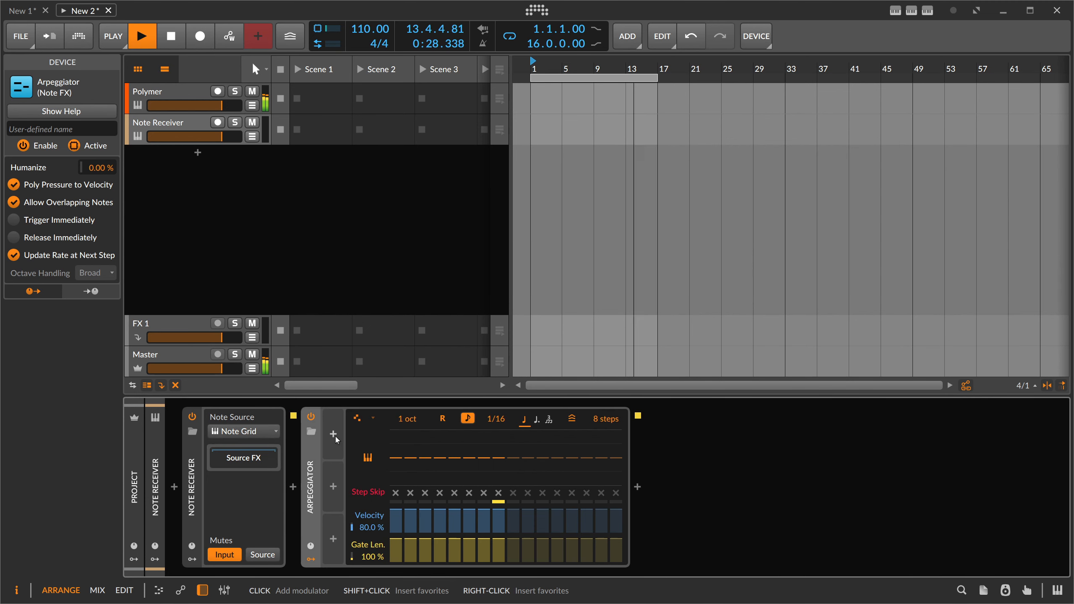
left_click(336, 437)
type("step")
key("Return")
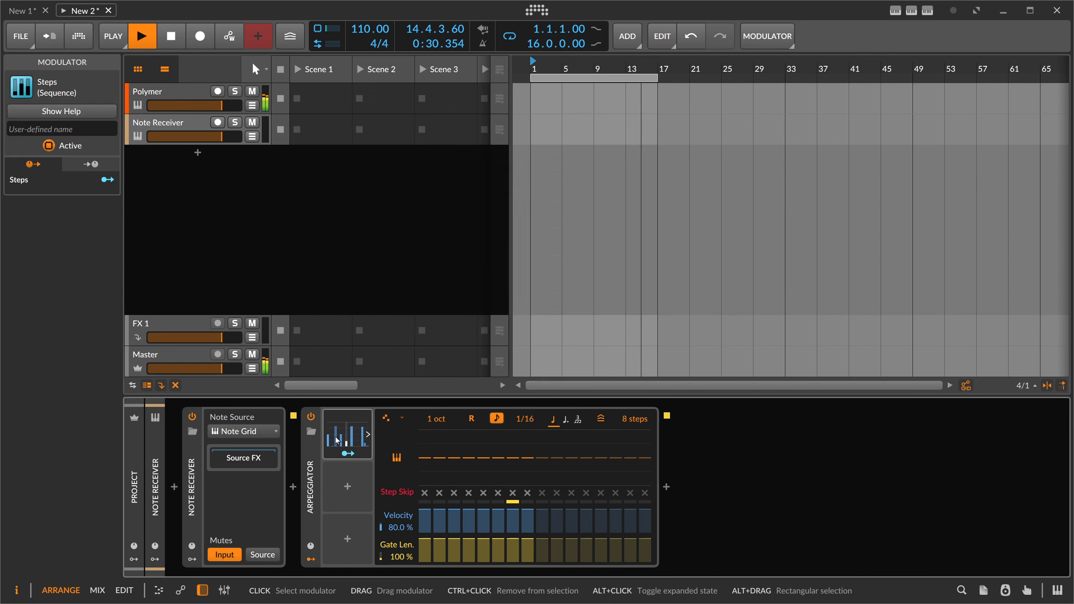
left_click_drag(393, 532, 393, 527)
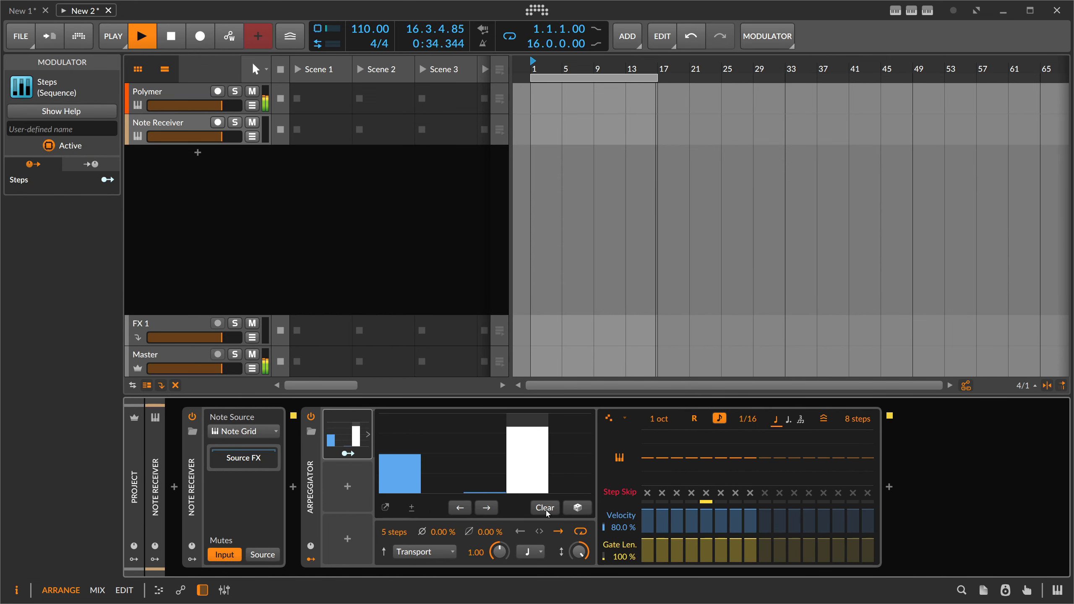
left_click(578, 508)
Map the Steps modulator to the Arpeggiator's octave range by 1.000, raising its third step and lowering its fourth to near zero
left_click(348, 453)
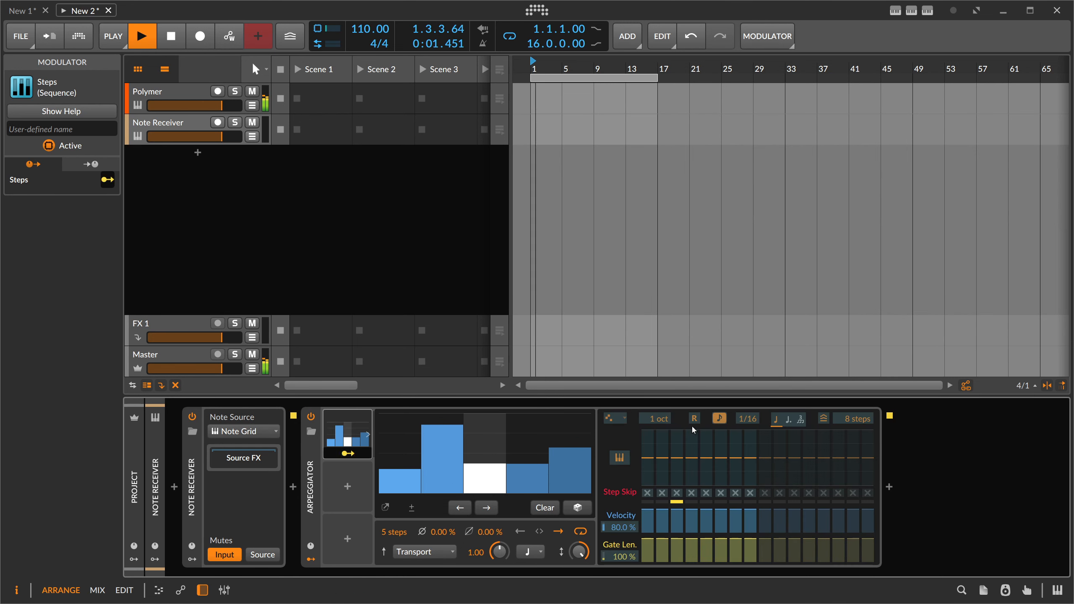
left_click_drag(682, 419, 682, 400)
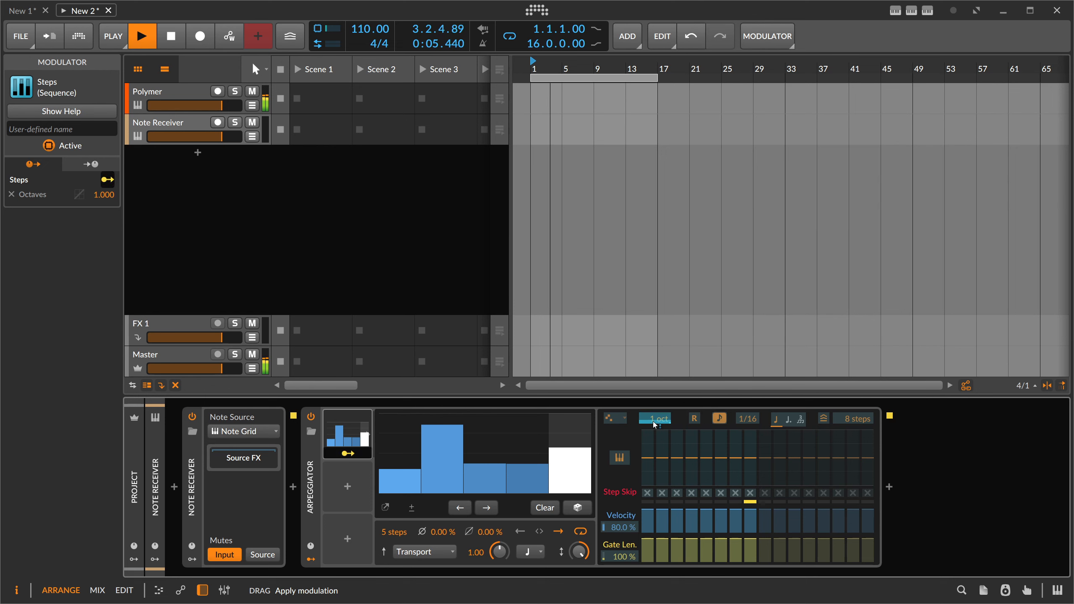
mouse_move(502, 450)
left_mouse_down()
mouse_move(525, 470)
mouse_move(526, 489)
left_mouse_up()
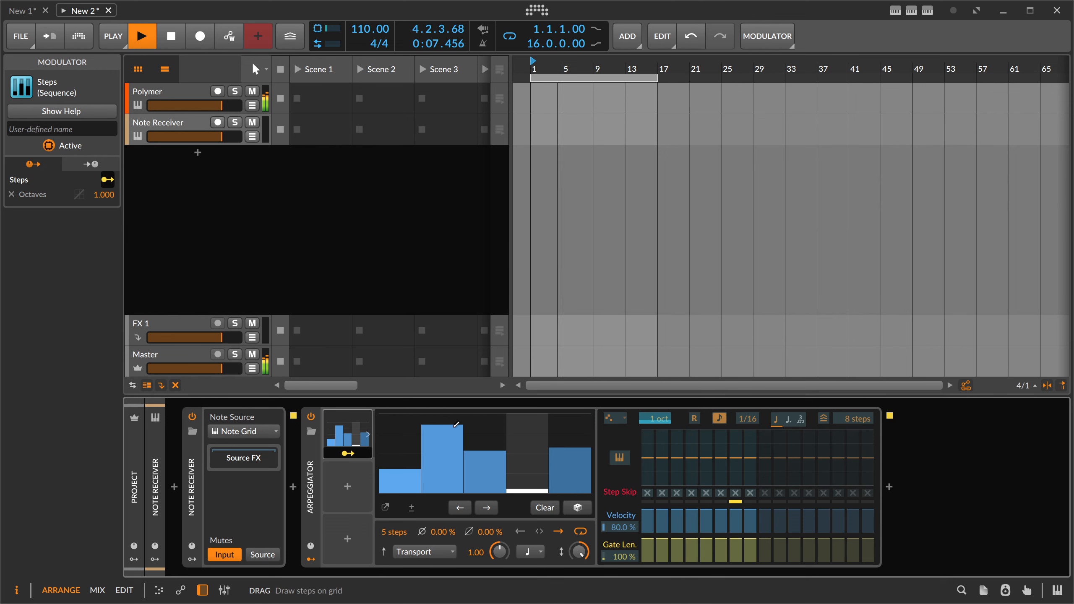
left_click(367, 436)
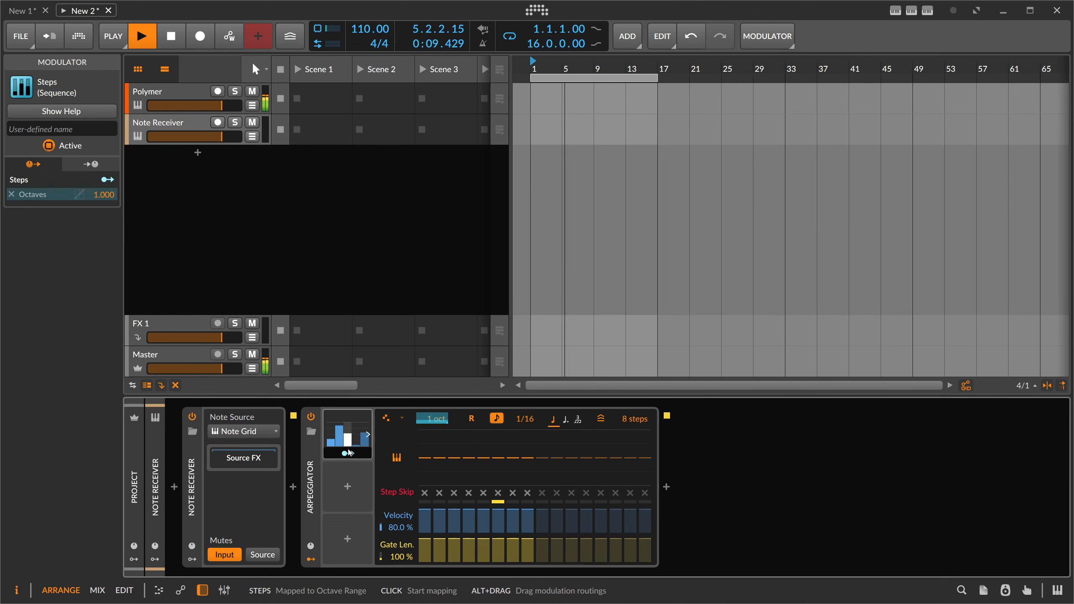
Duplicate the Steps modulator, give the copy 6 steps and map it to the Arpeggiator's note type by 2.000
key("ctrl+d")
left_click_drag(400, 438, 350, 485)
left_click(367, 488)
left_click_drag(393, 532, 393, 527)
left_click_drag(779, 423, 780, 385)
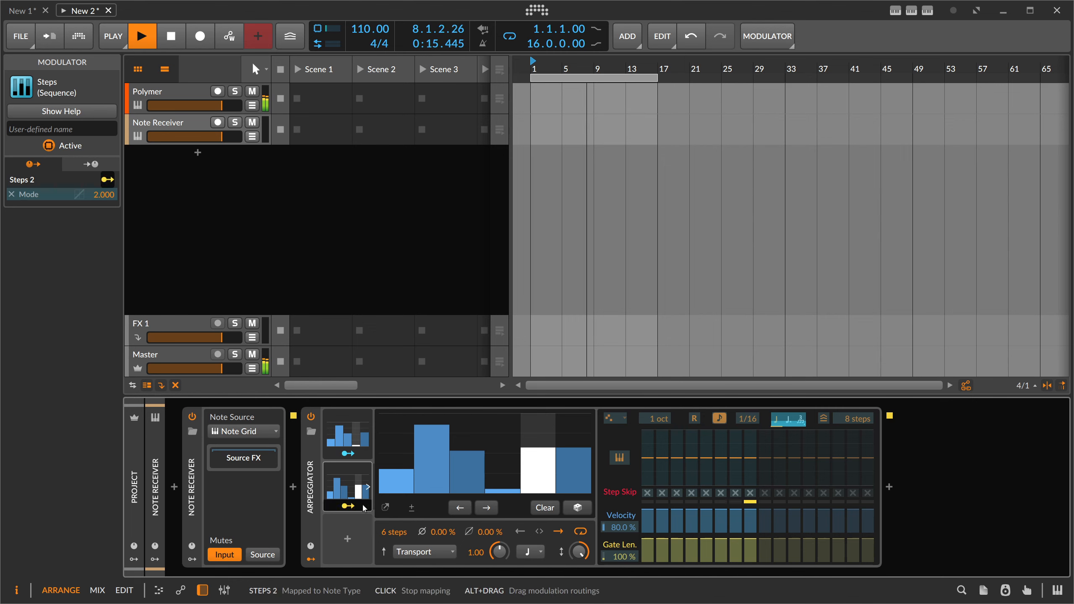
Set the timebase of both Arpeggiator Steps modulators to 16th notes and collapse their editor
left_click(531, 552)
left_click(549, 339)
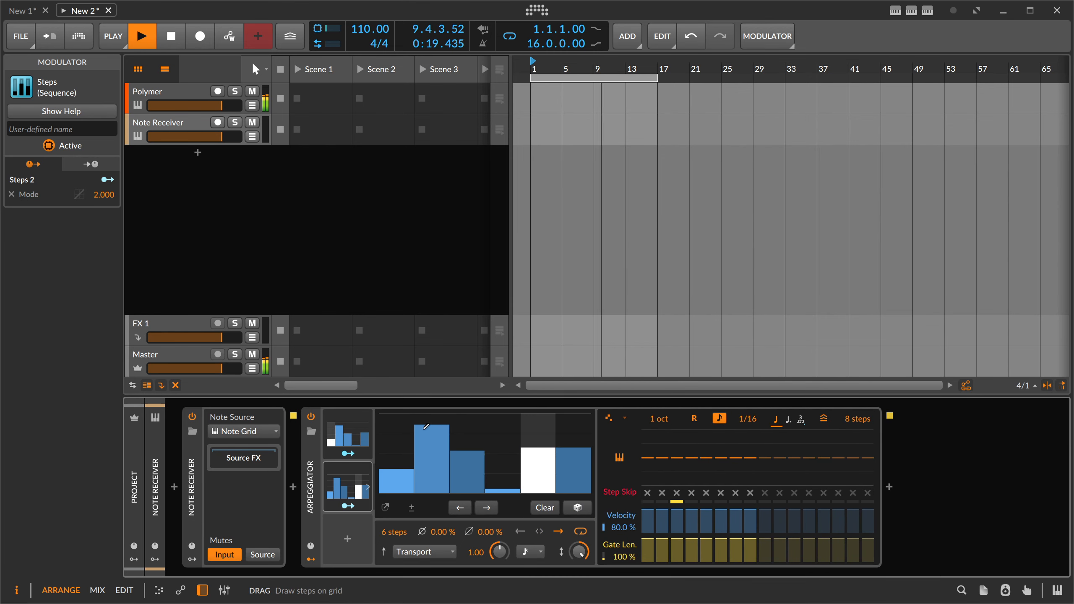
left_click(347, 434)
left_click(532, 552)
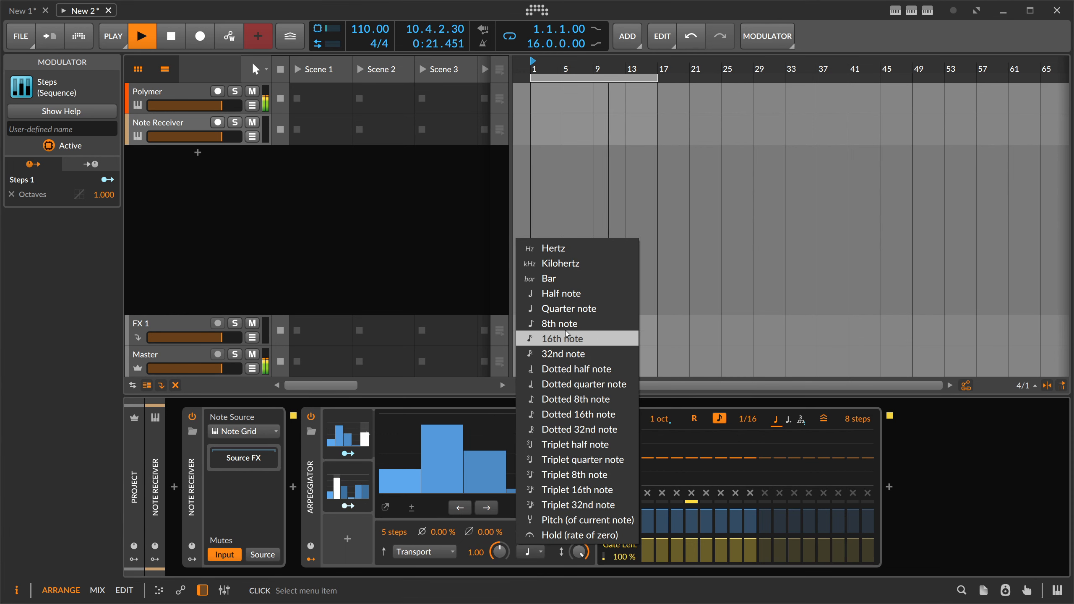
left_click(549, 339)
left_click(345, 468)
left_click(345, 465)
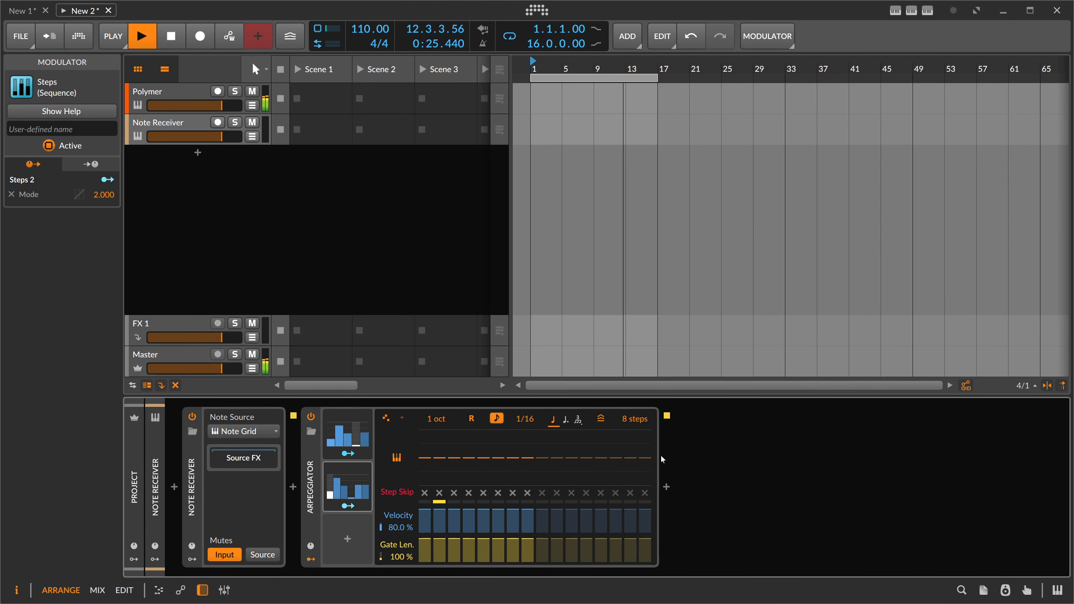
Insert a Quantize note effect after the Arpeggiator and check its interval options
left_click(670, 488)
type("quanti")
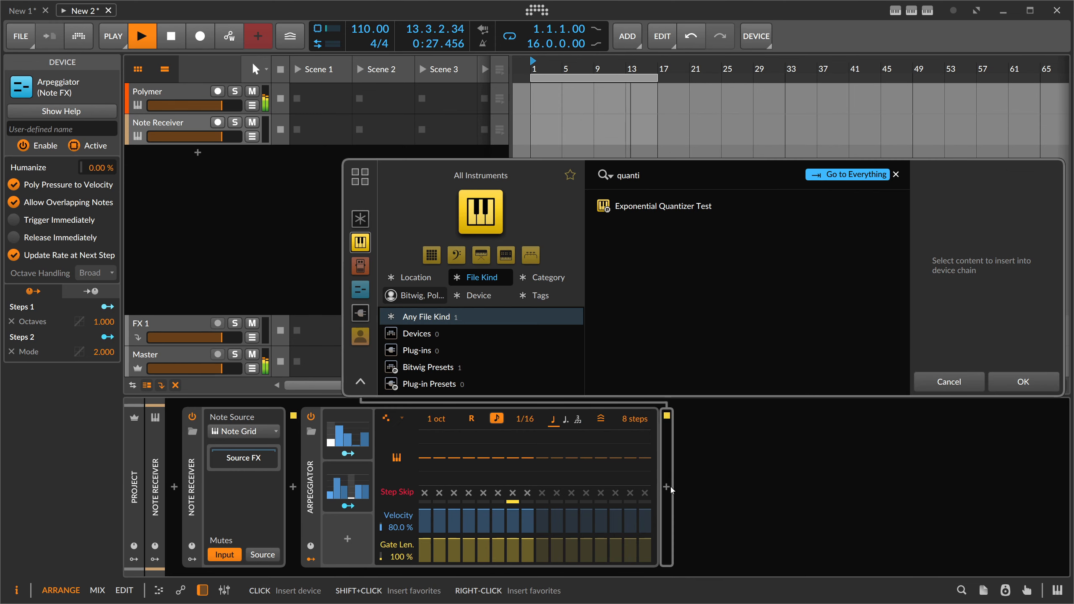
key("Tab")
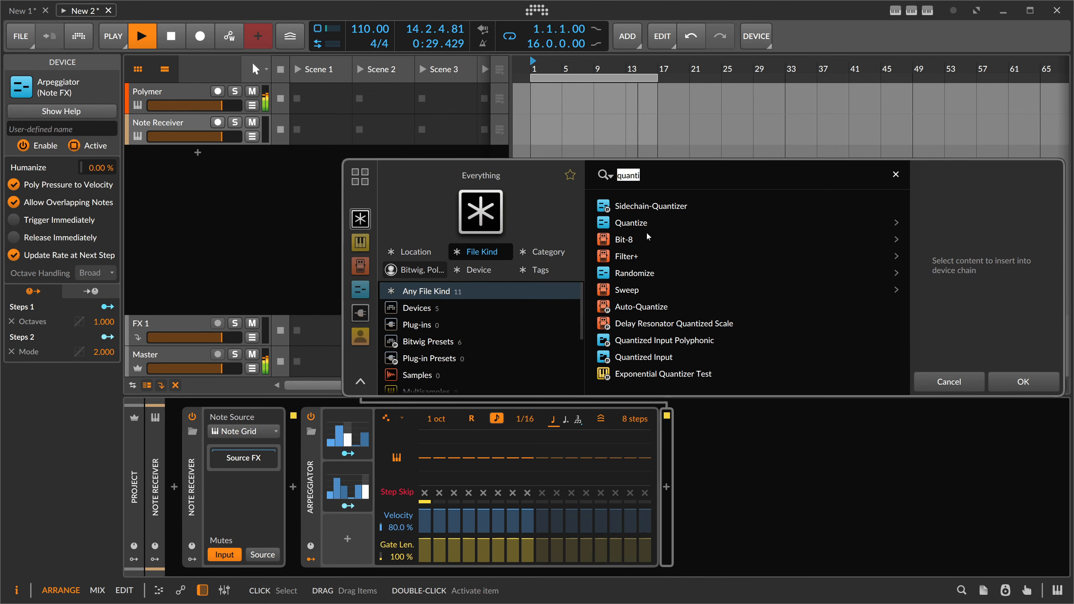
double_click(634, 223)
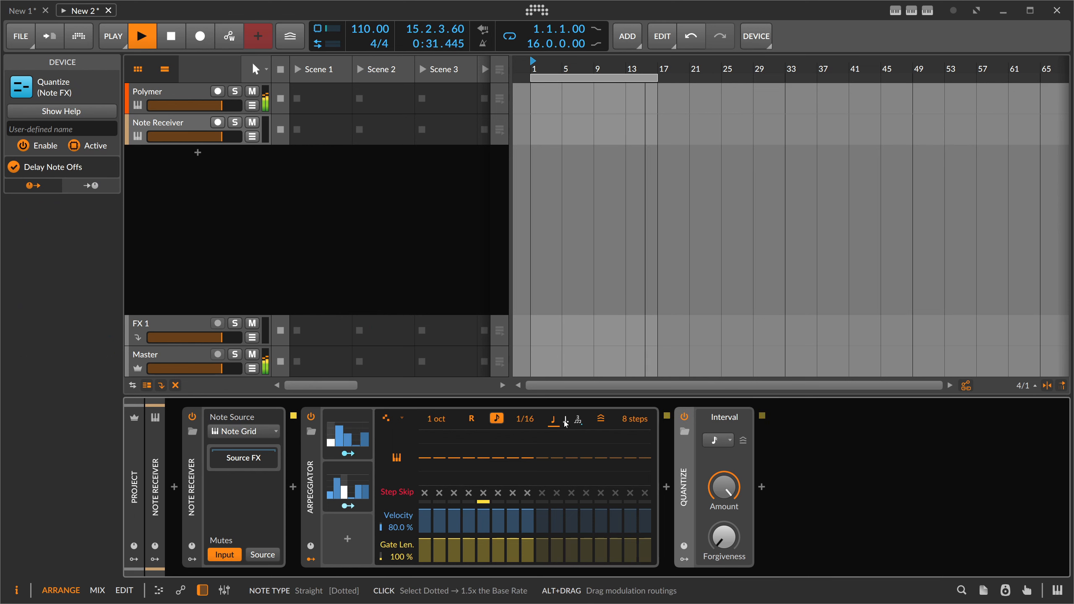
left_click(706, 443)
left_click(709, 454)
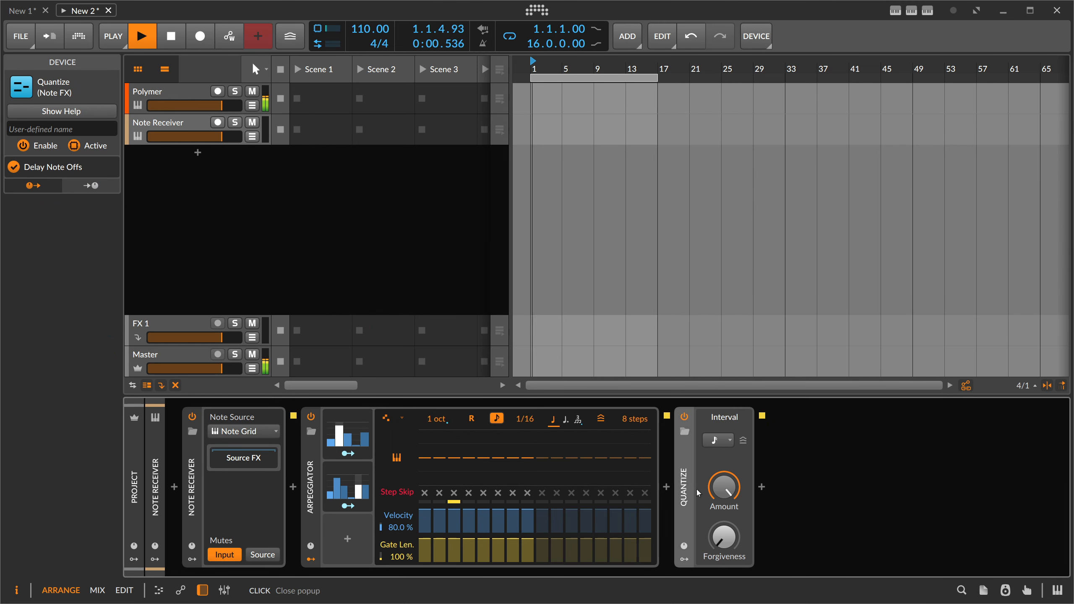
Insert a Polymer synth after the Quantize device
left_click(765, 491)
type("polymer")
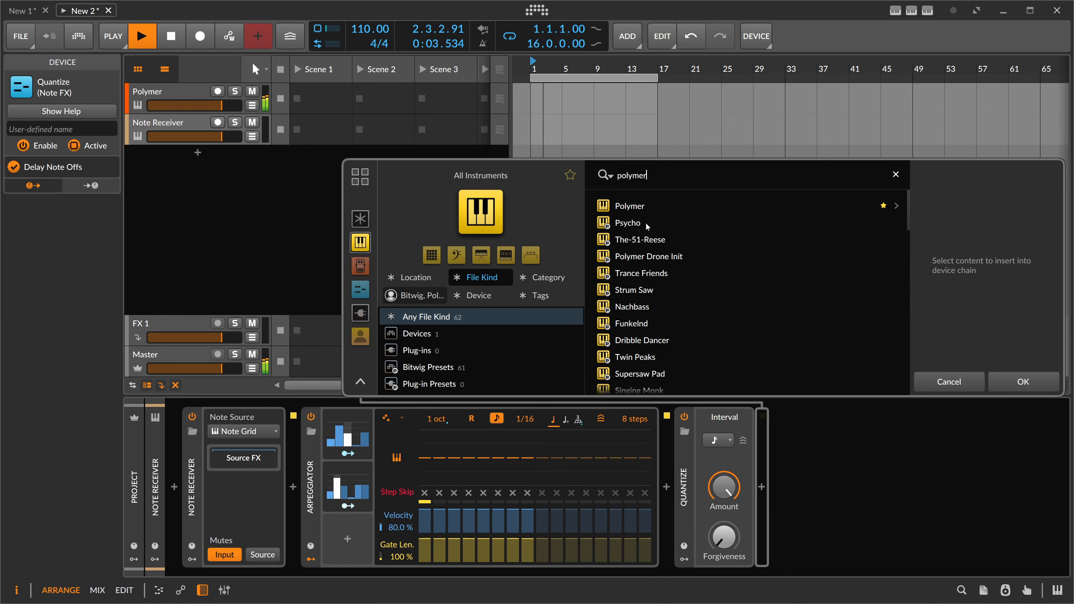
double_click(634, 210)
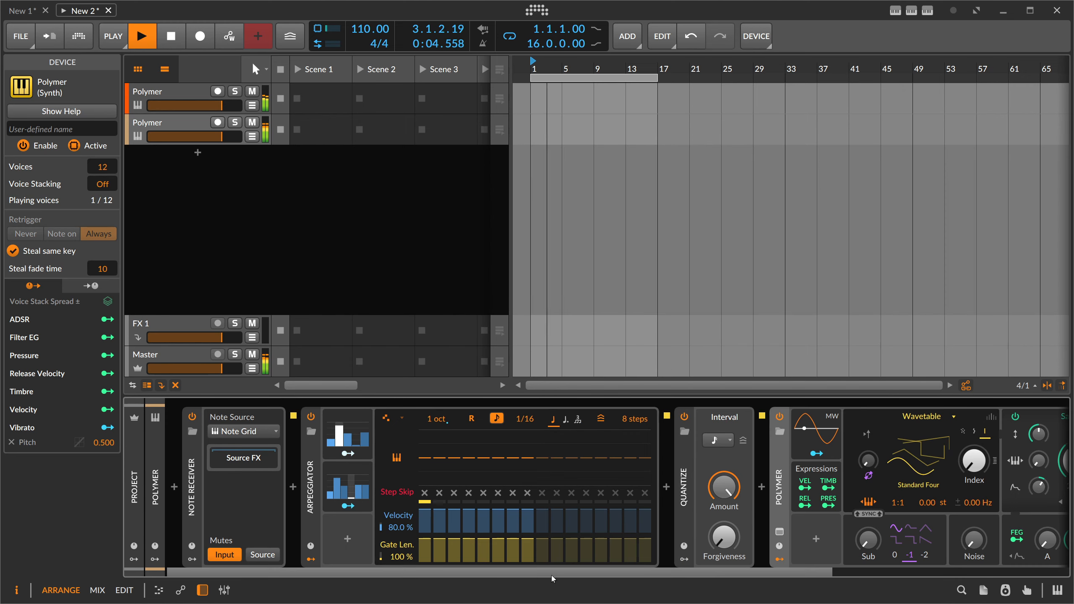
Raise the new Polymer's ADSR attack to about 4.32 ms and lengthen its release slightly
left_click_drag(551, 575, 788, 574)
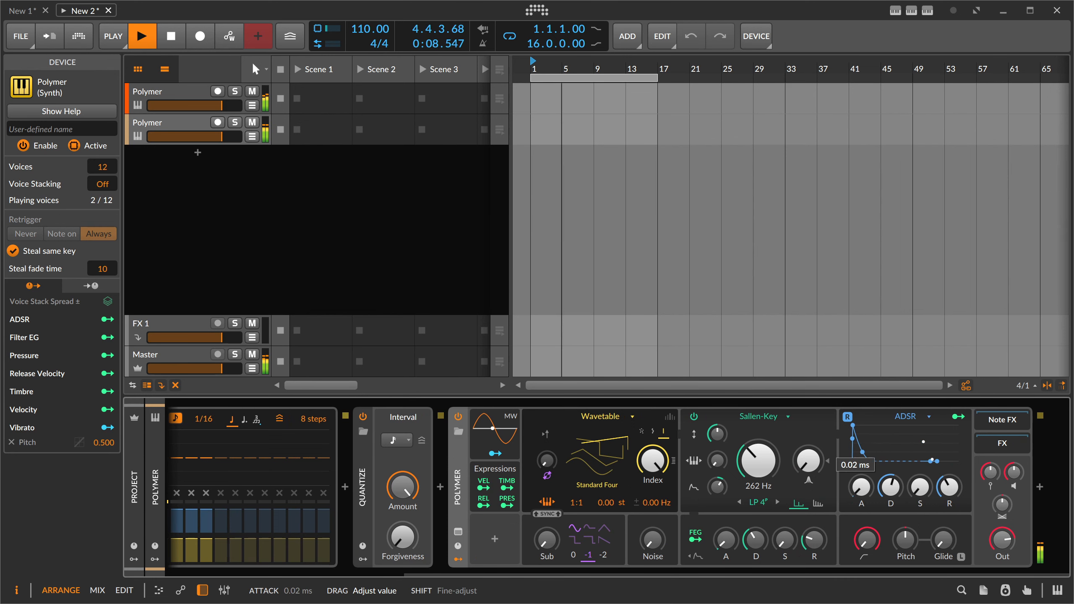
left_click_drag(861, 487, 861, 476)
left_click_drag(950, 487, 950, 479)
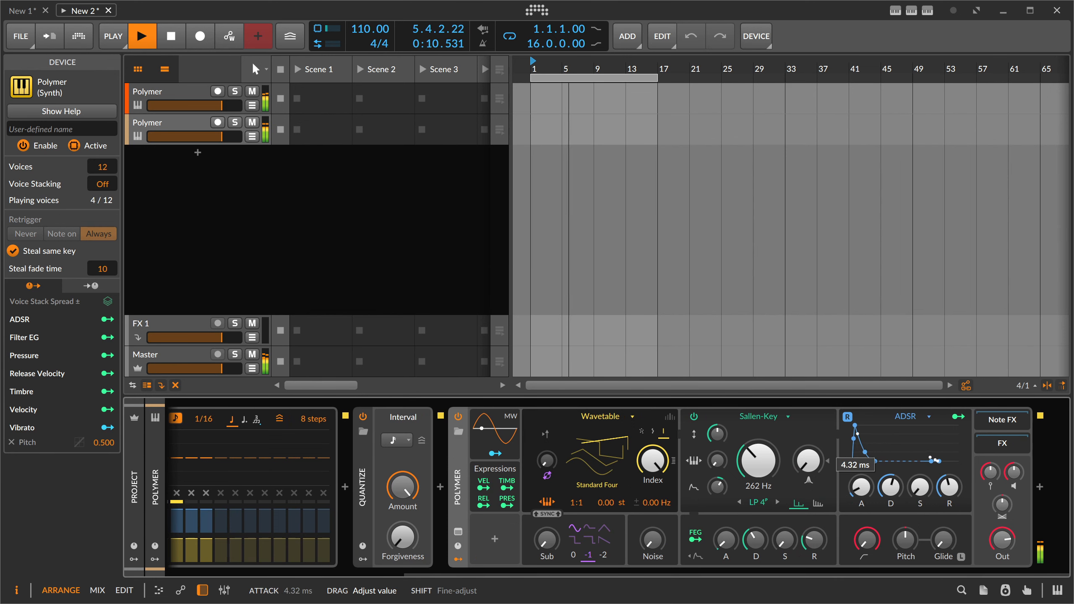
Replace the new Polymer's wavetable with DouDragon from the AAA Polarity-WT category
left_click_drag(563, 570, 653, 575)
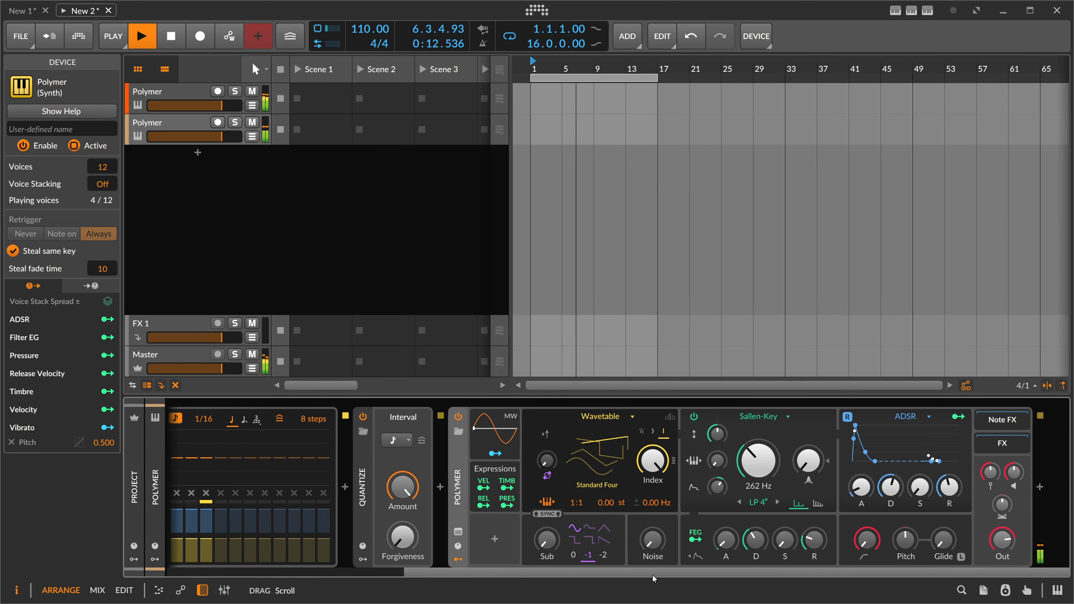
left_click(603, 461)
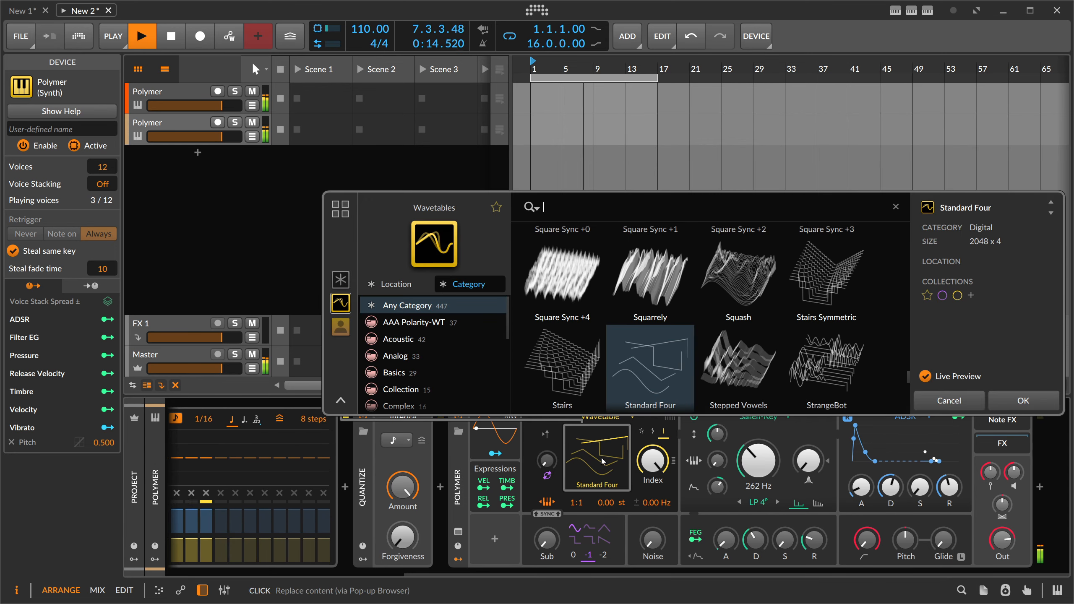
left_click(438, 325)
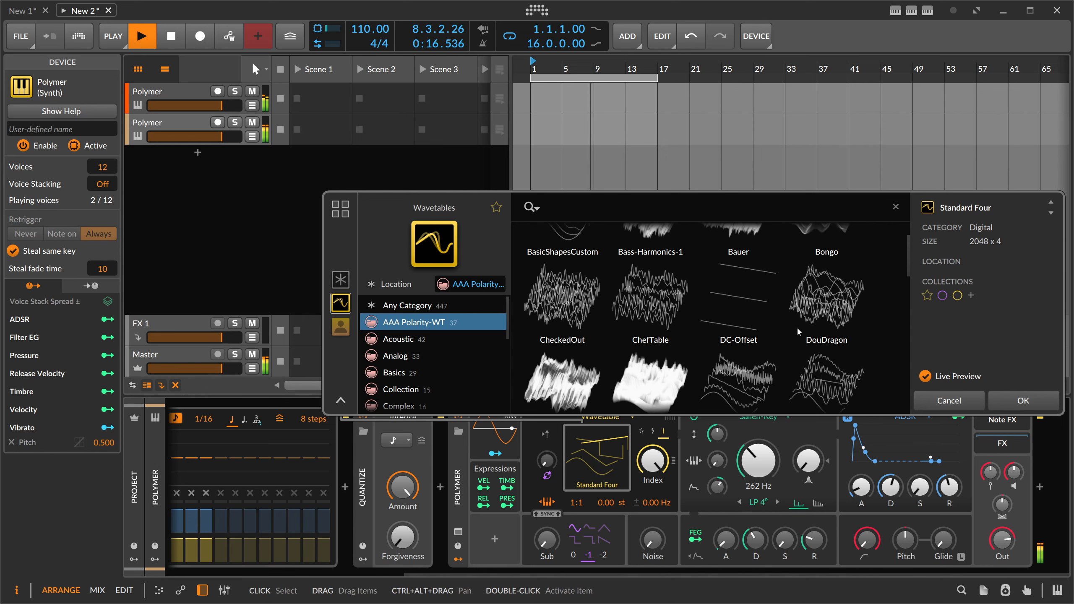
double_click(843, 308)
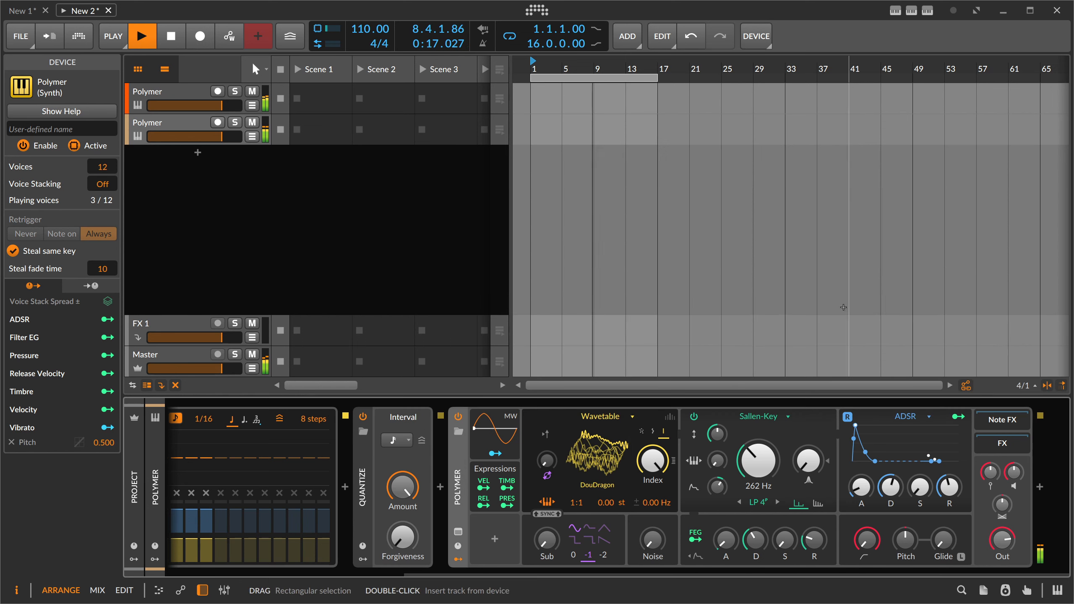
Add a Steps modulator to the new Polymer and reduce it to 9 steps
left_click(495, 539)
type("step")
key("Return")
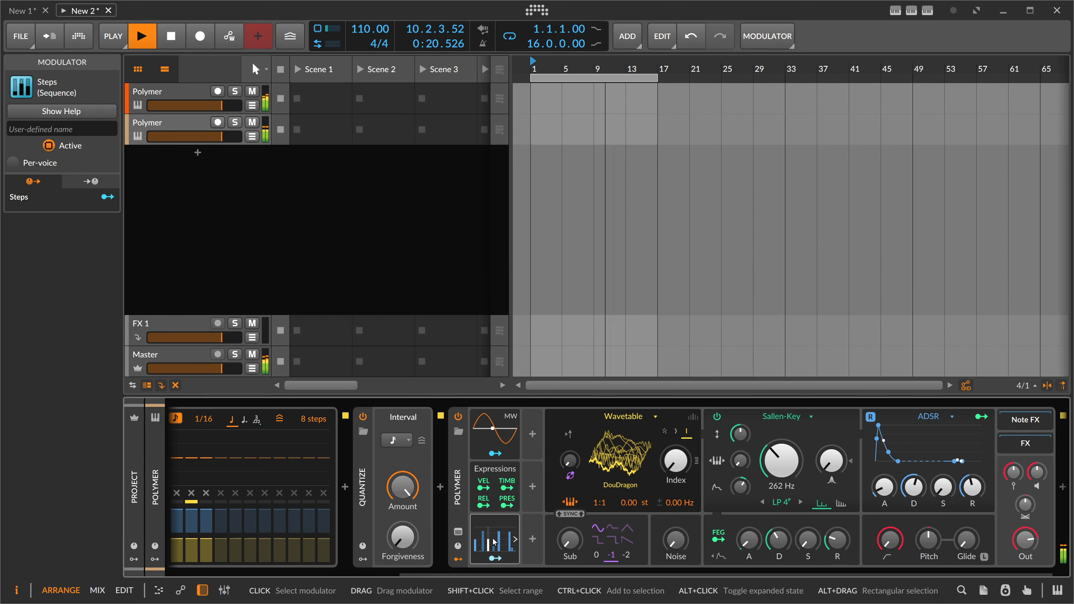
left_click(515, 539)
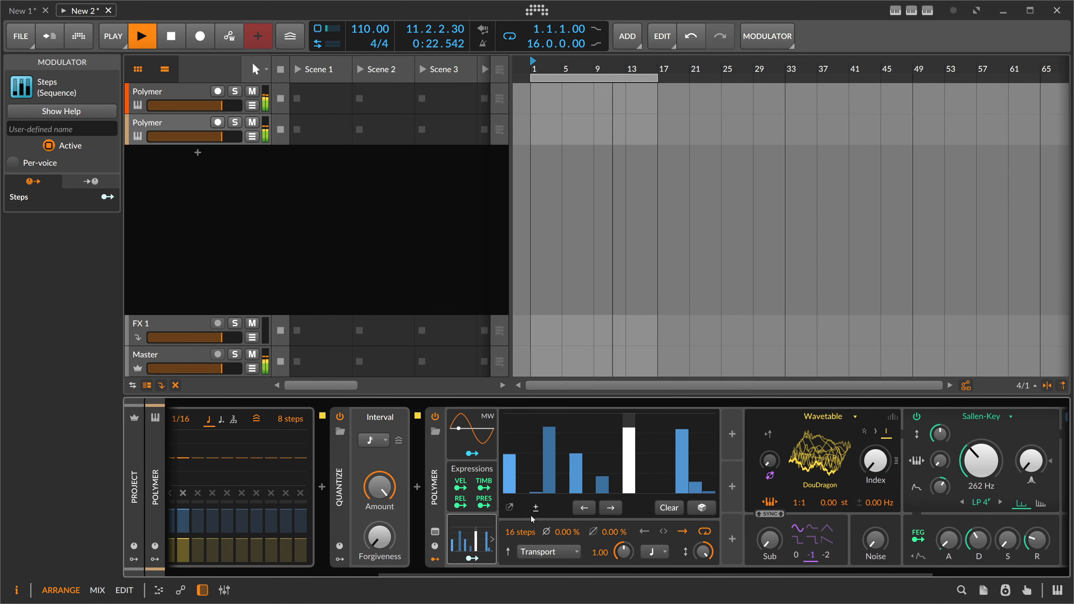
left_click_drag(520, 532, 571, 569)
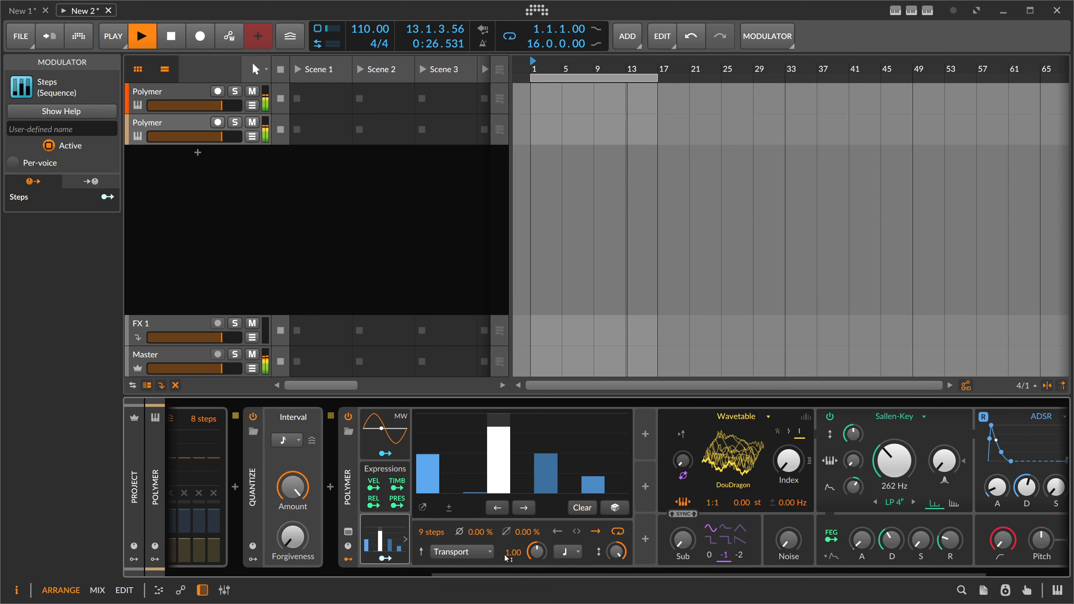
Switch the Polymer's Steps modulator to a shorter note timebase and randomize its step values
left_click(568, 552)
left_click(600, 353)
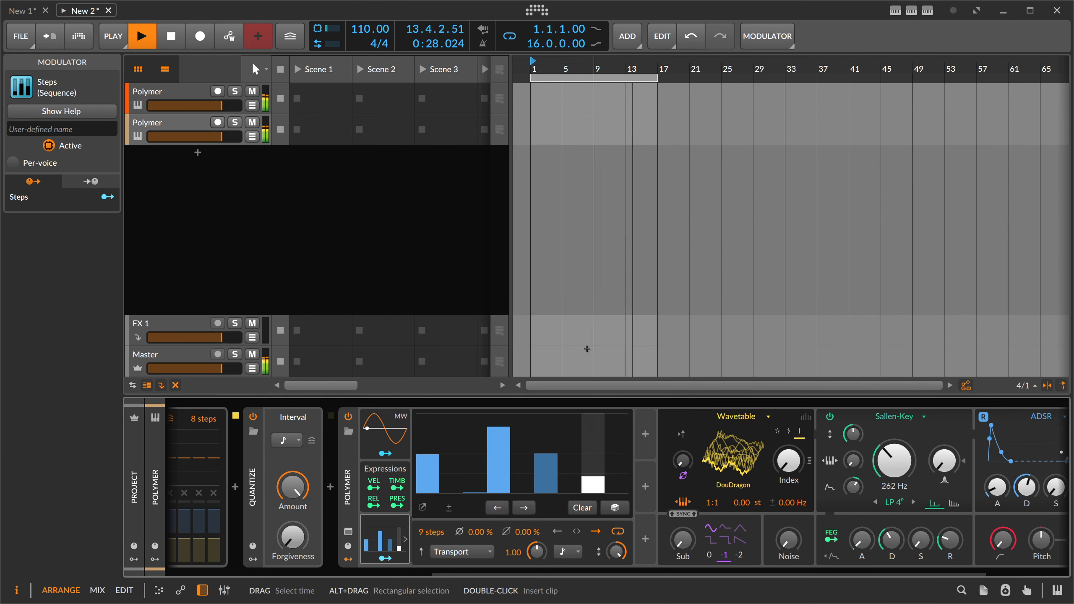
left_click(615, 508)
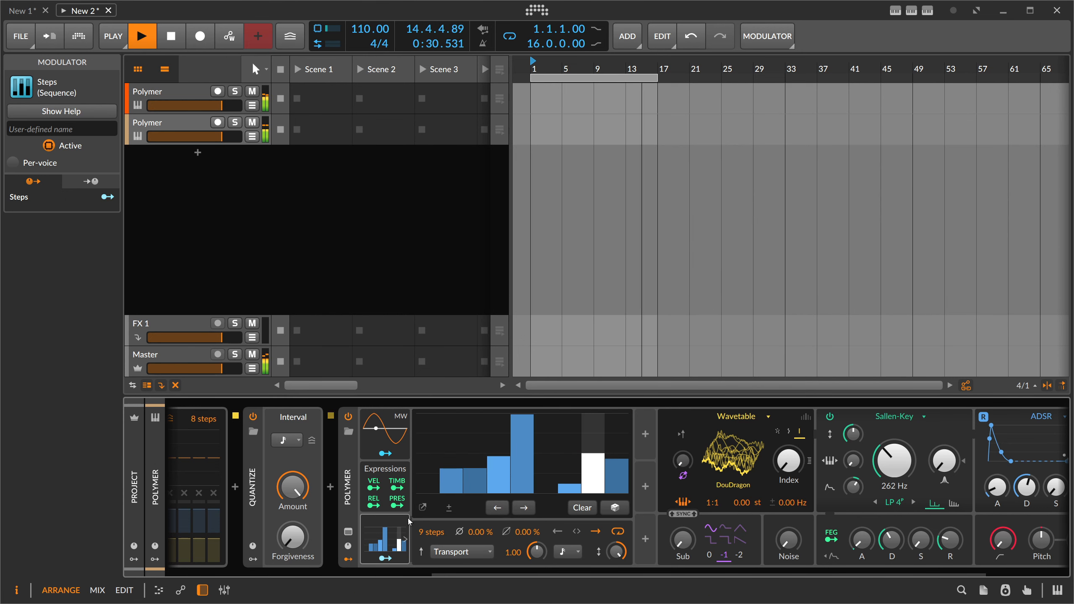
Route the Steps modulator to the second Polymer's wavetable Index with an amount of 1.000 and duplicate the modulator
left_click(385, 559)
left_click_drag(789, 460, 789, 423)
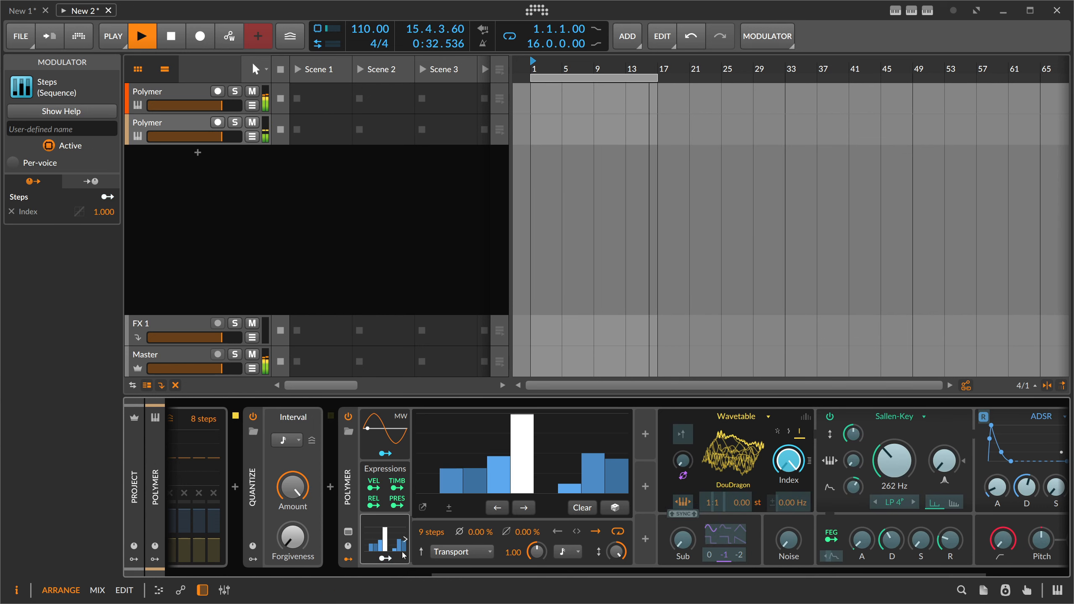
key("ctrl+d")
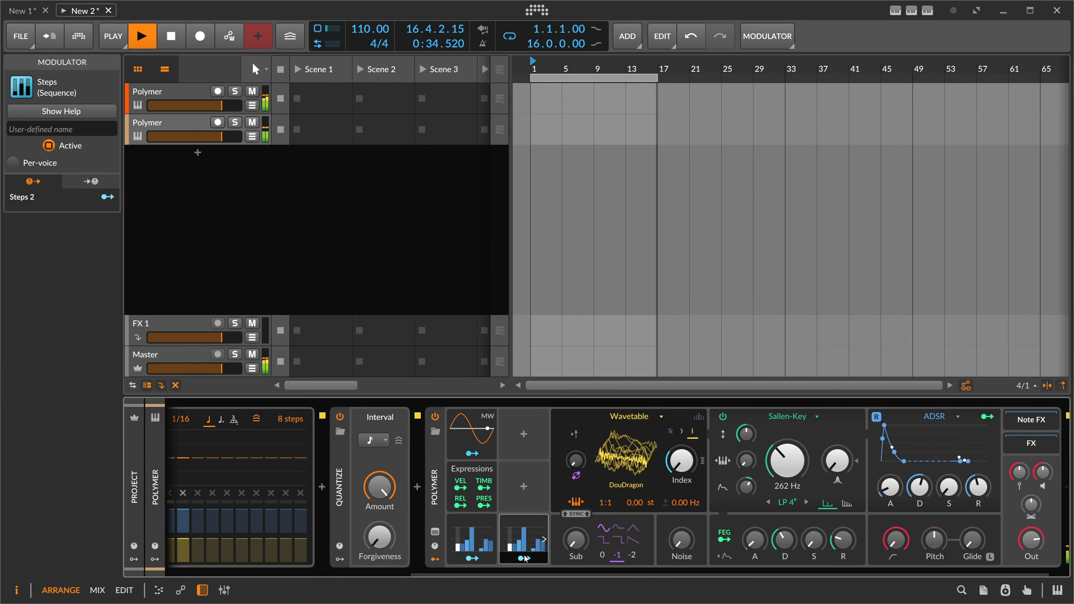
Route Steps 2 to cutoff modulation at 0.360, filter envelope decay 0.383 and release 0.571, and ADSR decay 0.343 and release 0.389
left_click(524, 559)
left_click_drag(746, 460, 747, 448)
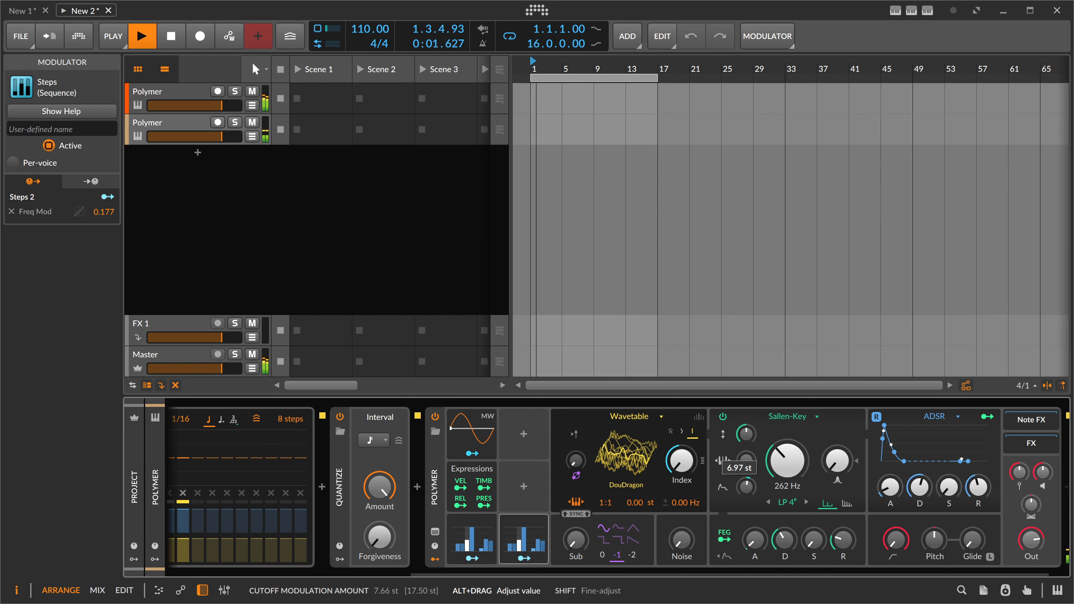
left_click(526, 557)
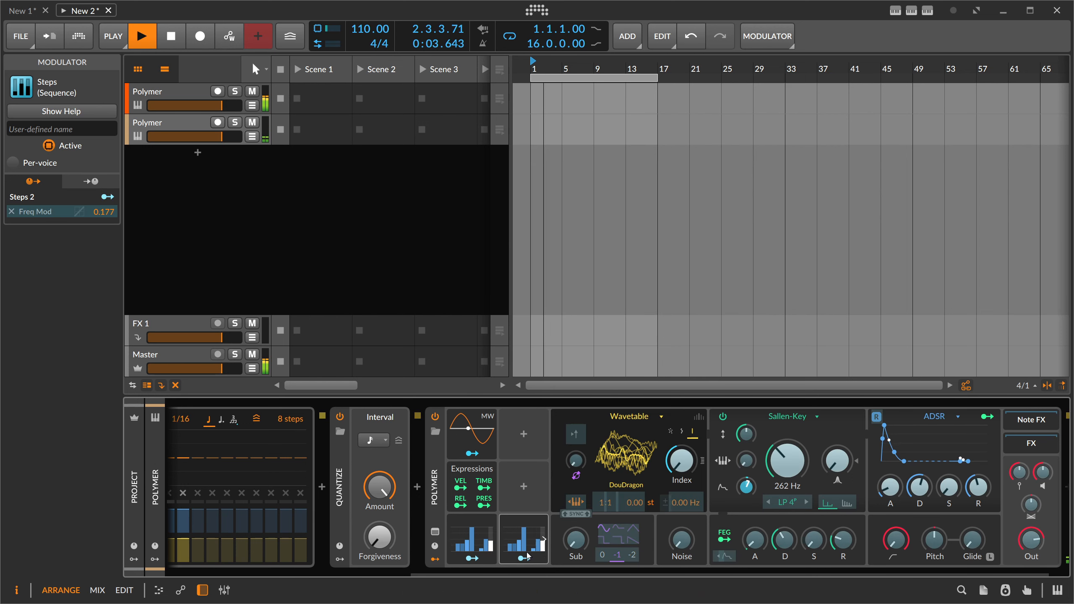
left_click_drag(786, 460, 787, 446)
left_click_drag(785, 540, 785, 520)
left_click_drag(842, 539, 843, 521)
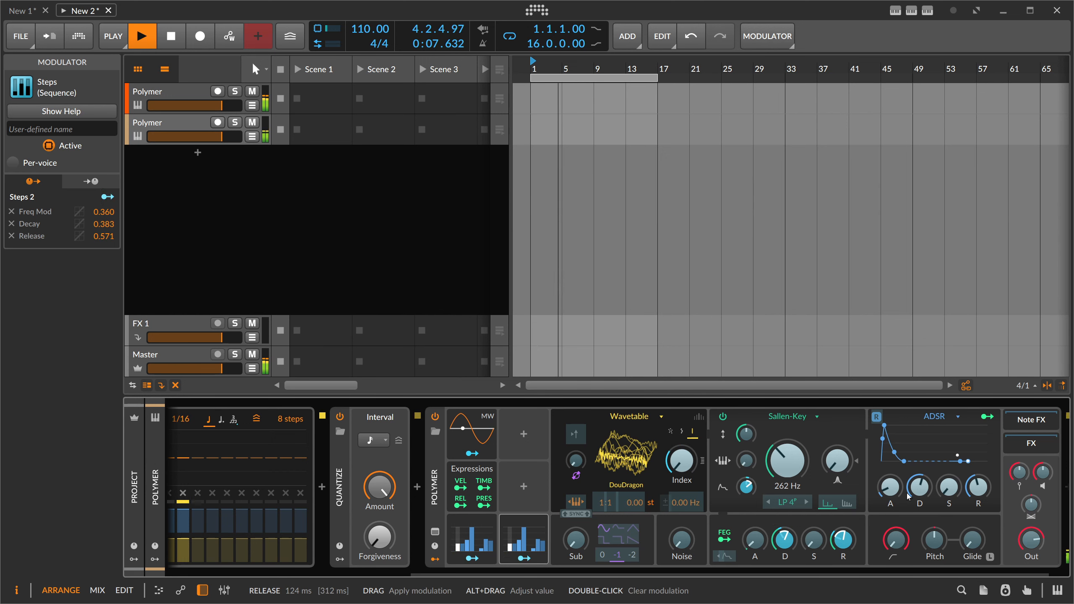
left_click_drag(908, 497, 909, 484)
left_click_drag(976, 503, 976, 492)
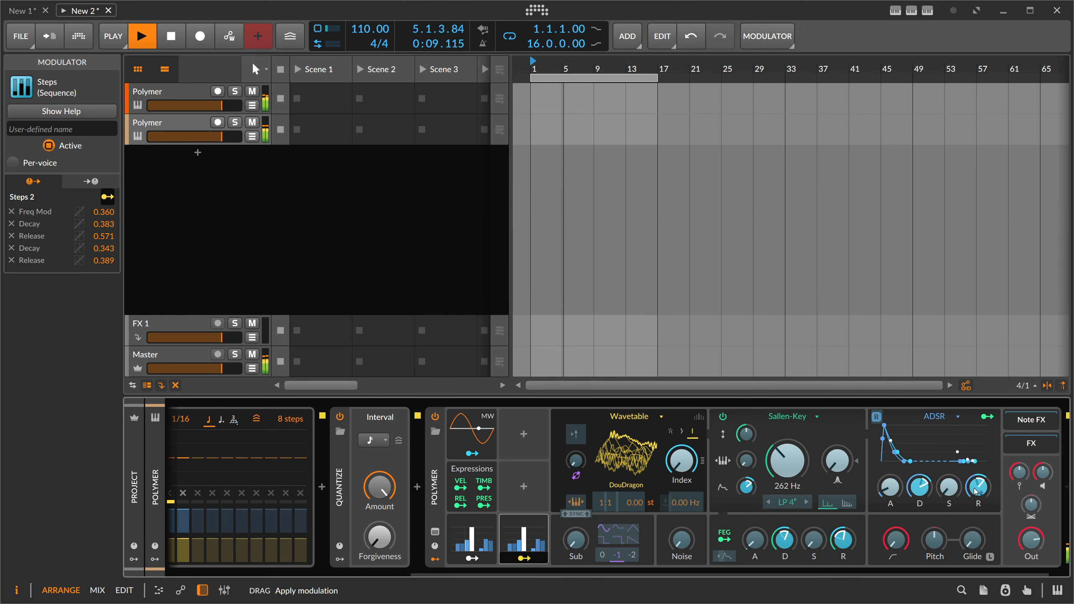
Set the Steps 2 modulator to 10 steps with randomized values and lower its seventh step
left_click(540, 521)
left_click_drag(587, 528, 587, 524)
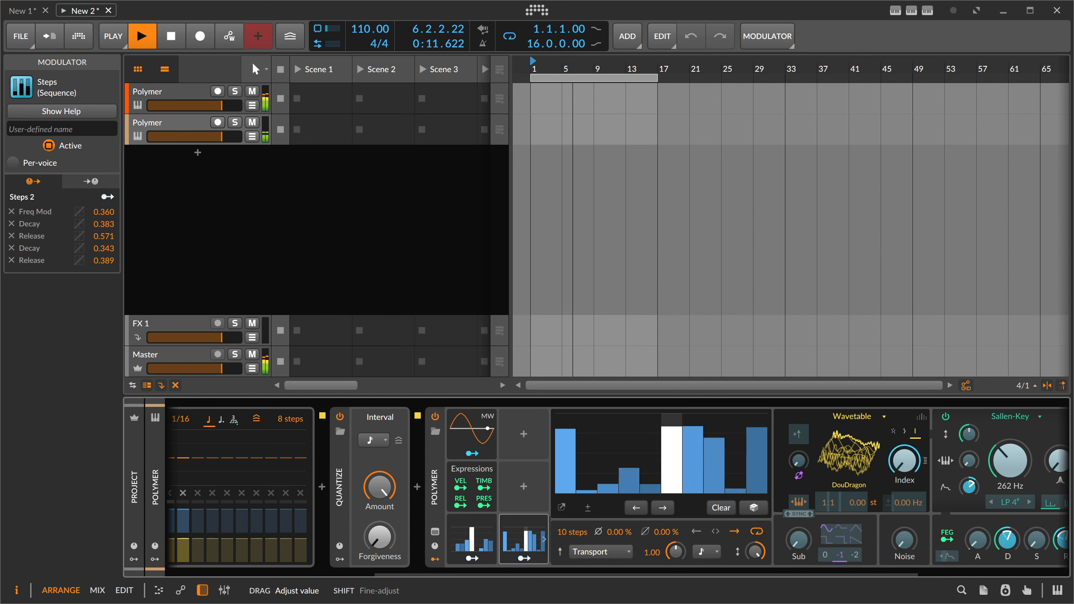
left_click(524, 558)
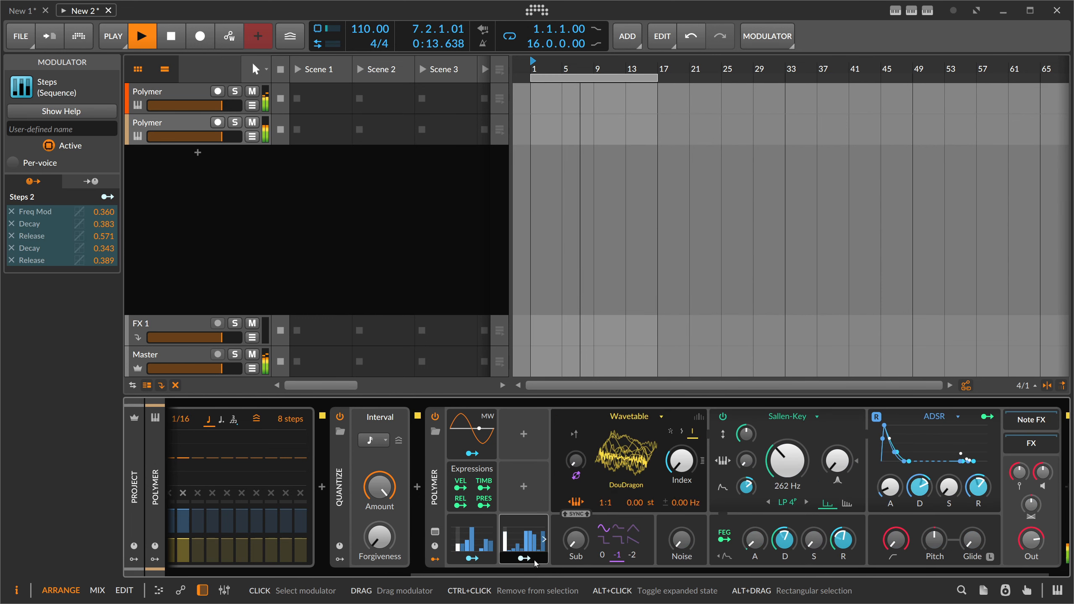
left_click(746, 488)
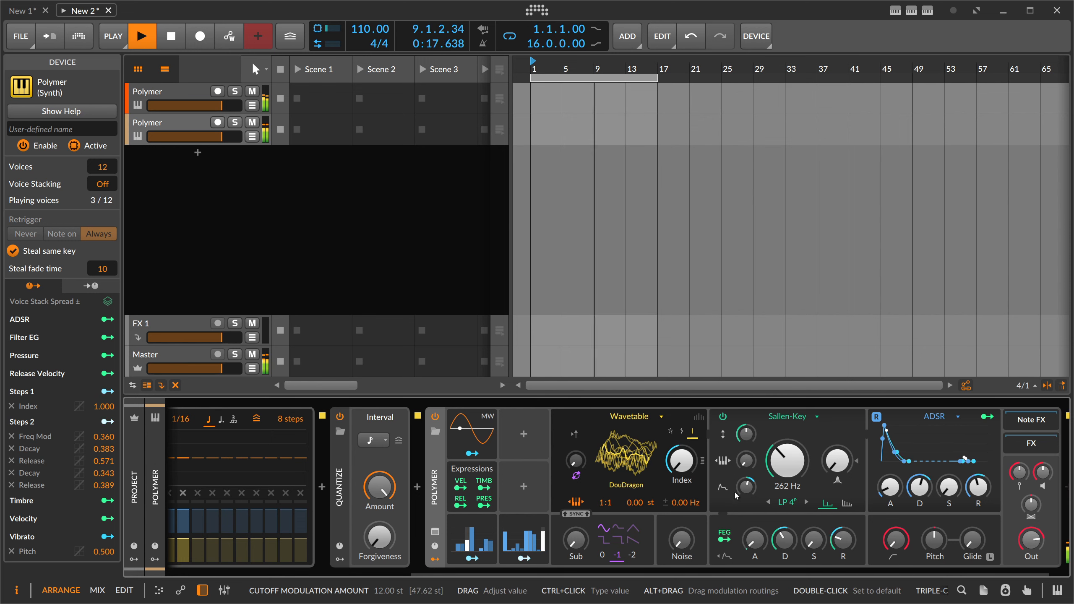
left_click(525, 539)
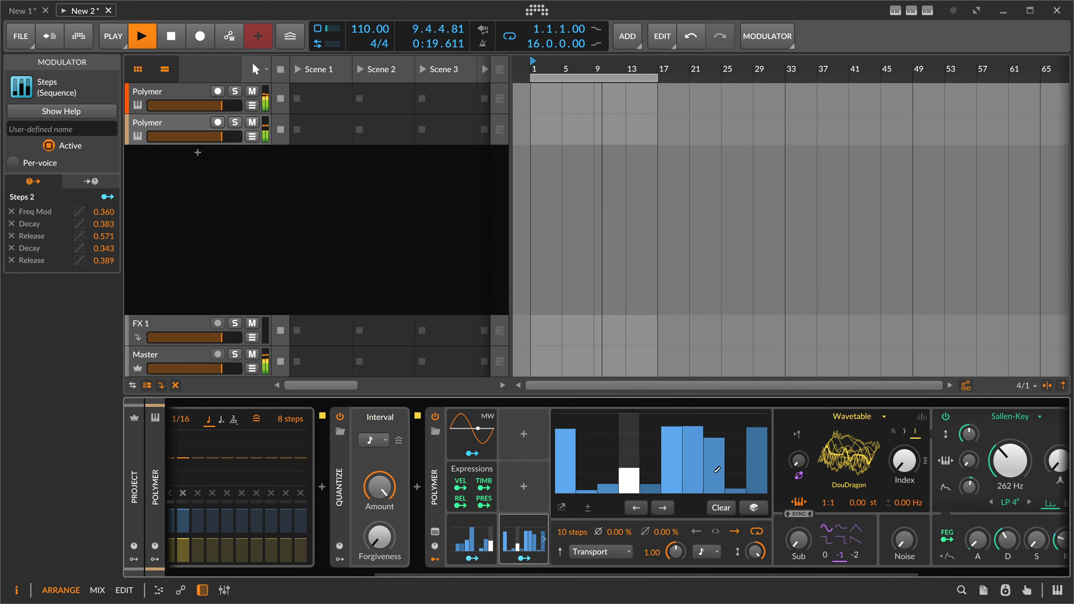
left_click(693, 476)
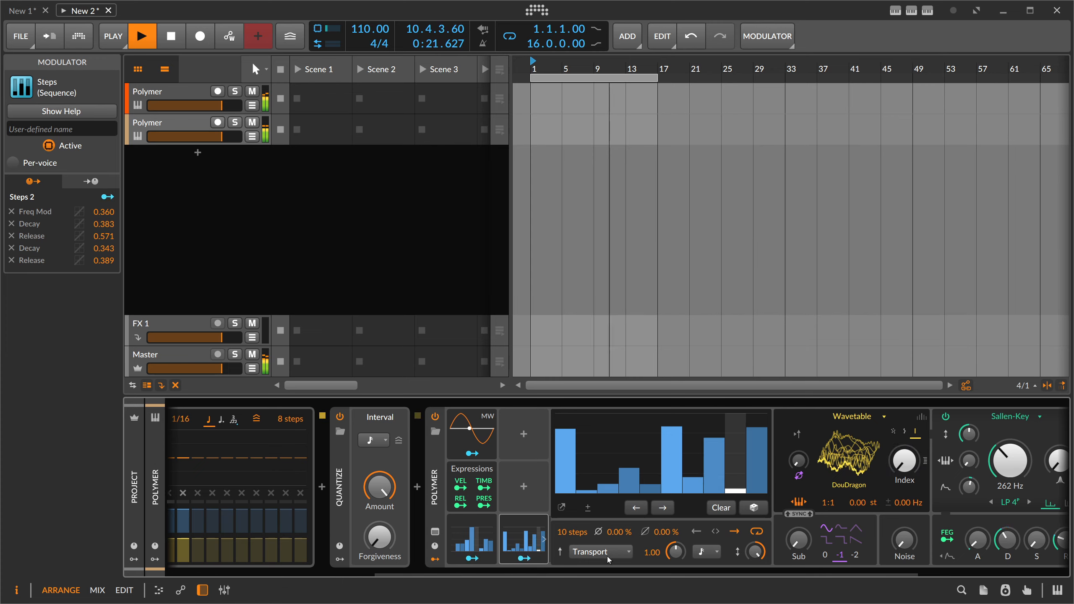
Set the second Polymer's Sub oscillator to octave 0 at 50.0 % and its wavetable pitch ratio to 2:1
left_click_drag(571, 575, 720, 576)
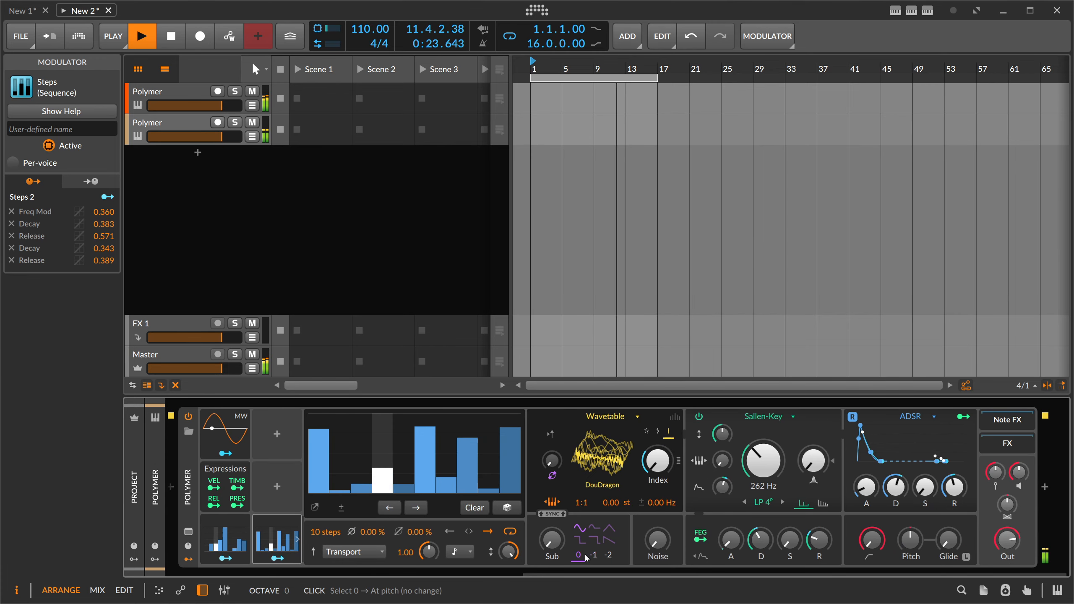
left_click(551, 539)
type("50")
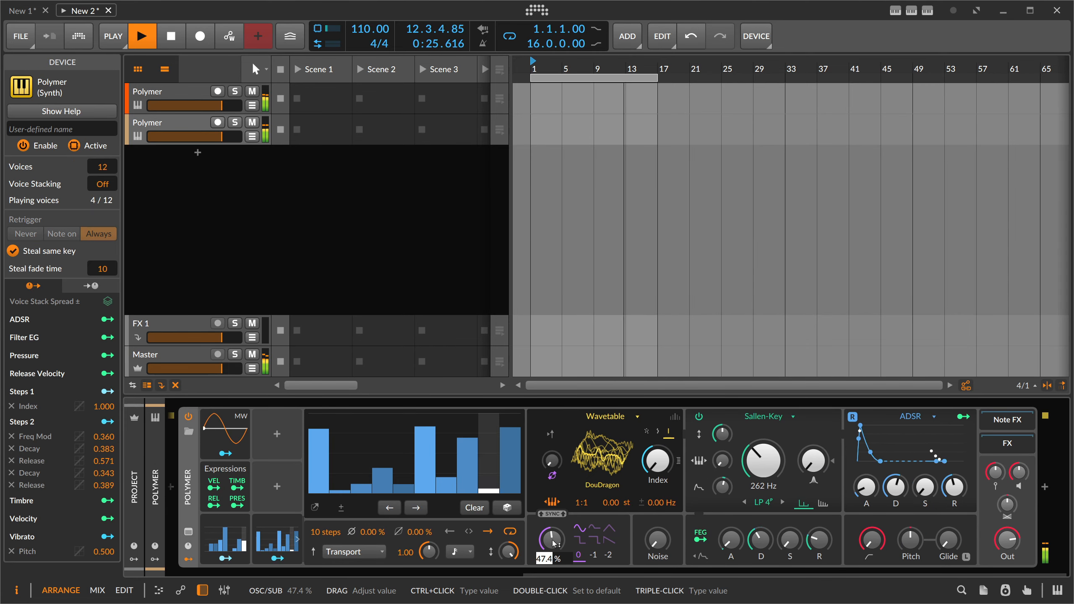
key("Return")
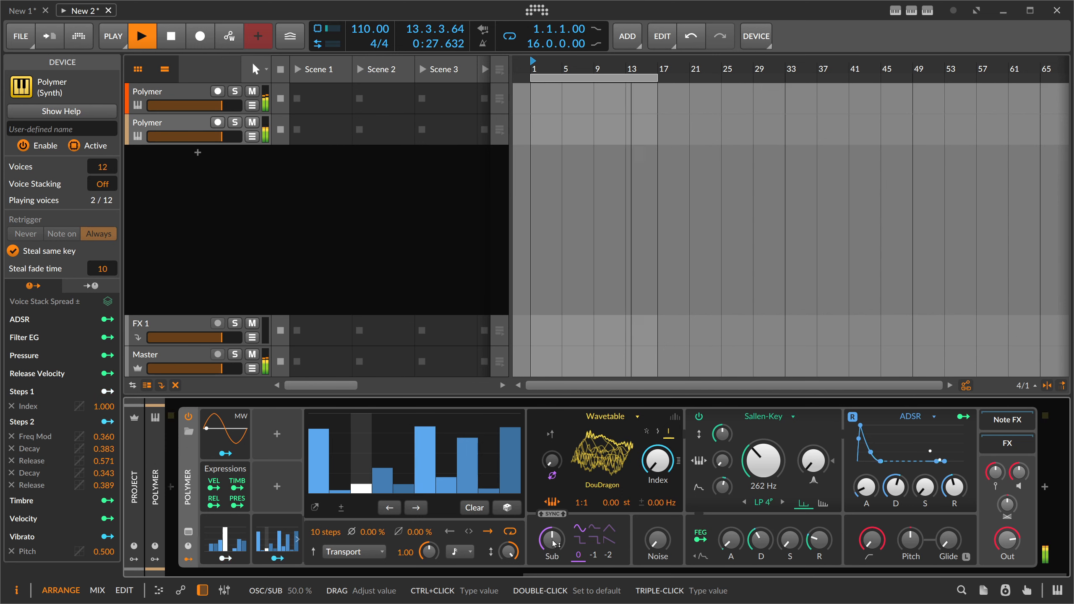
left_click_drag(580, 501, 571, 497)
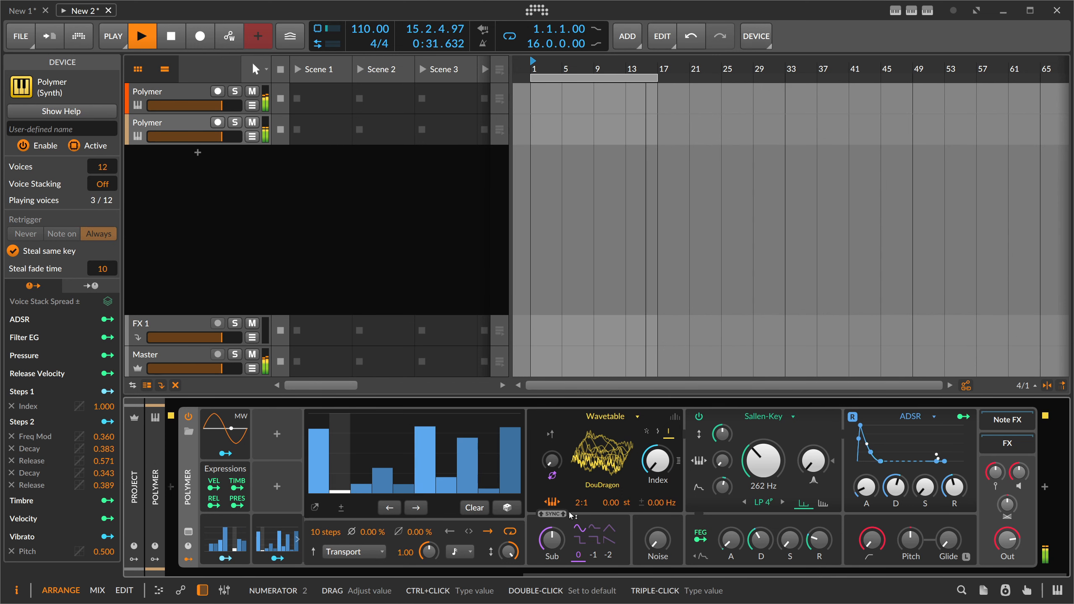
left_click_drag(722, 460, 722, 456)
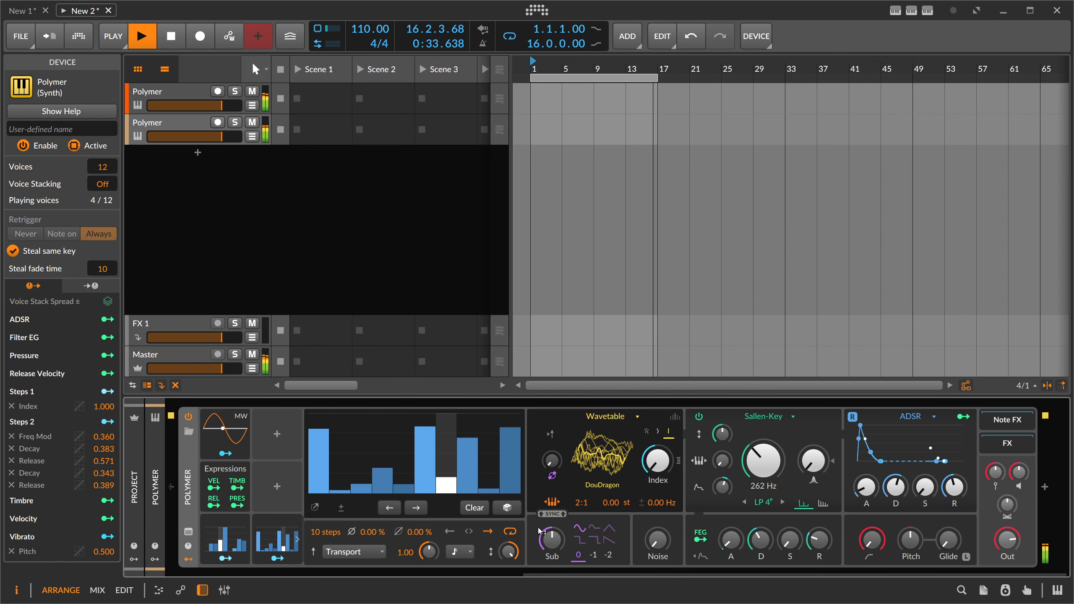
Add a Convolution reverb after the second track's Polymer
left_click_drag(573, 575, 581, 574)
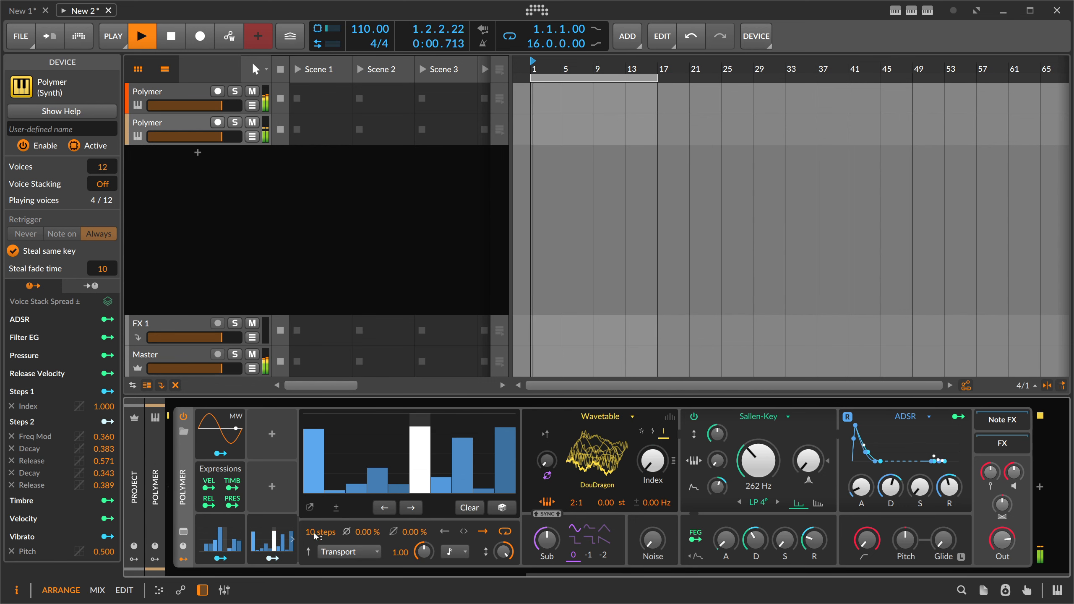
left_click(292, 539)
left_click(1039, 487)
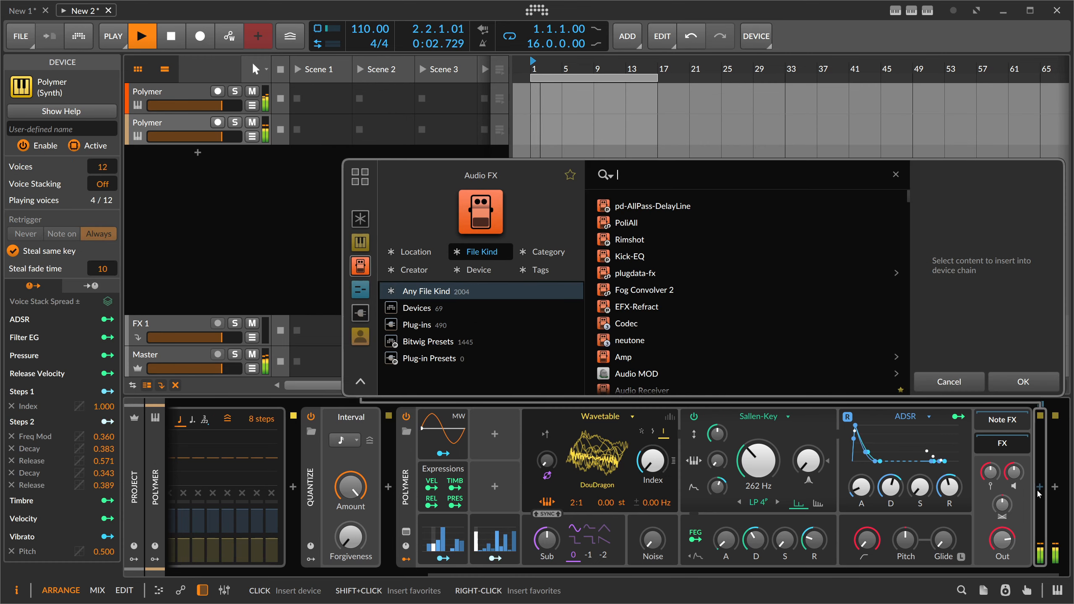
type("convo")
key("Down")
key("Down")
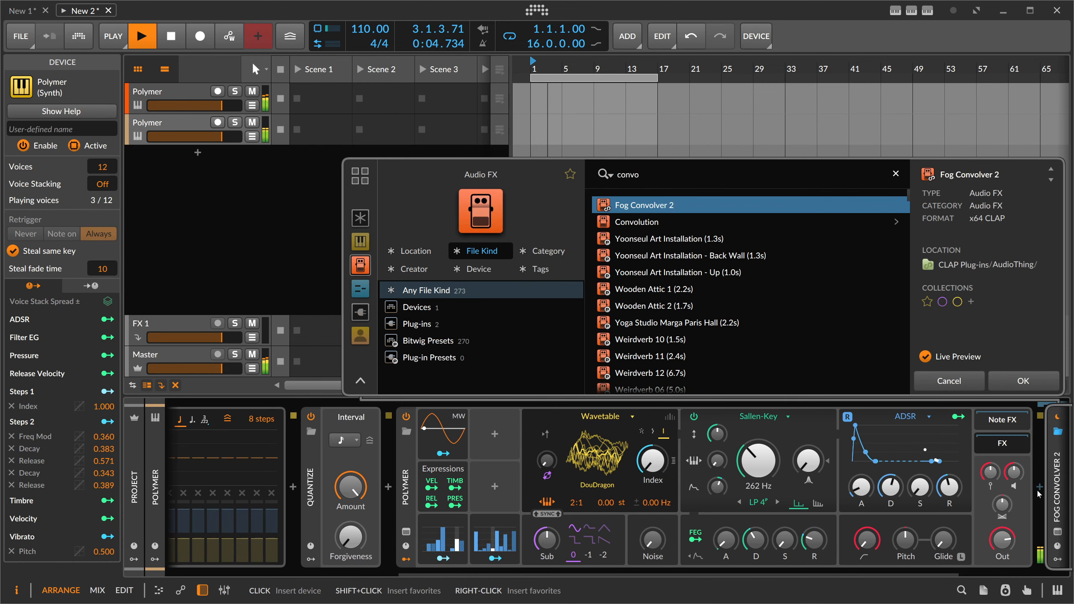
key("Return")
left_click_drag(850, 573, 1023, 572)
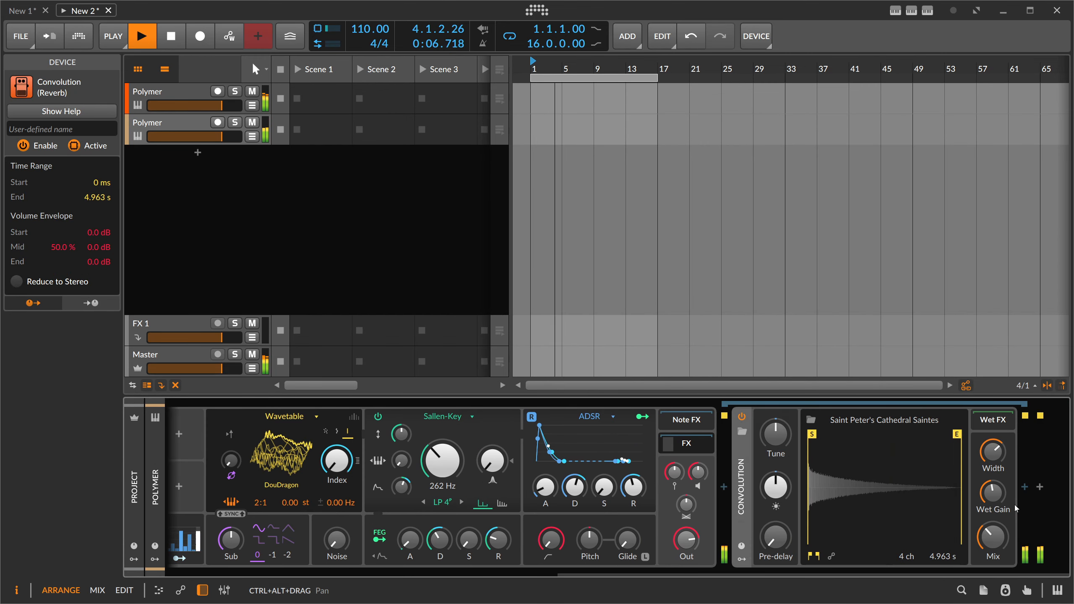
Add a Delay-2 device after the Convolution reverb
left_click(1024, 487)
type("delay")
key("Down")
key("Down")
key("Down")
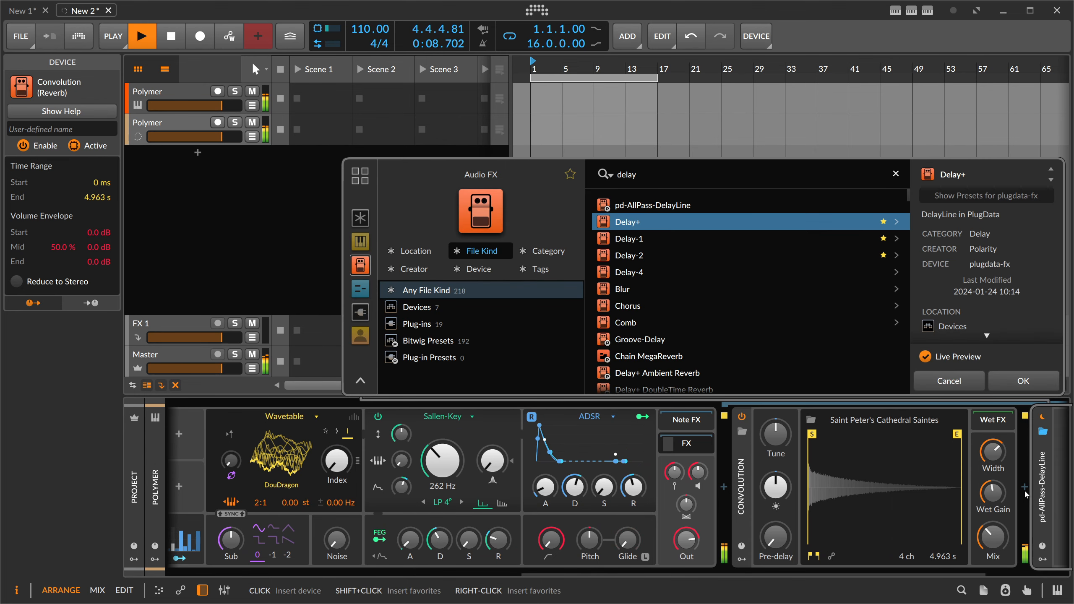
key("Return")
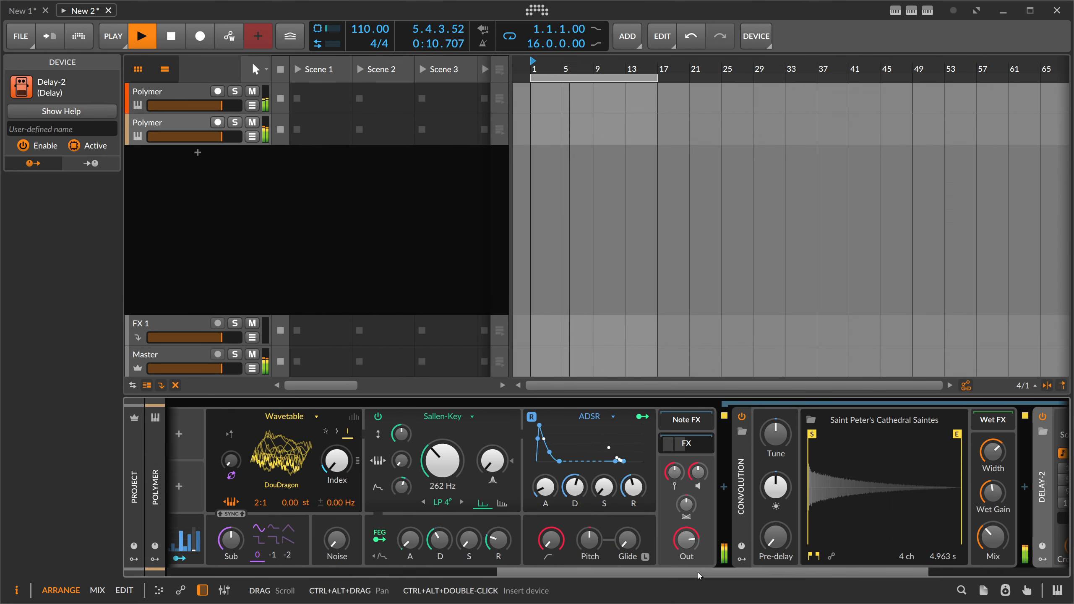
Set the second Polymer's ADSR attack to about 4.79 ms and its filter envelope attack to about 0.92 ms
left_click_drag(712, 574, 841, 577)
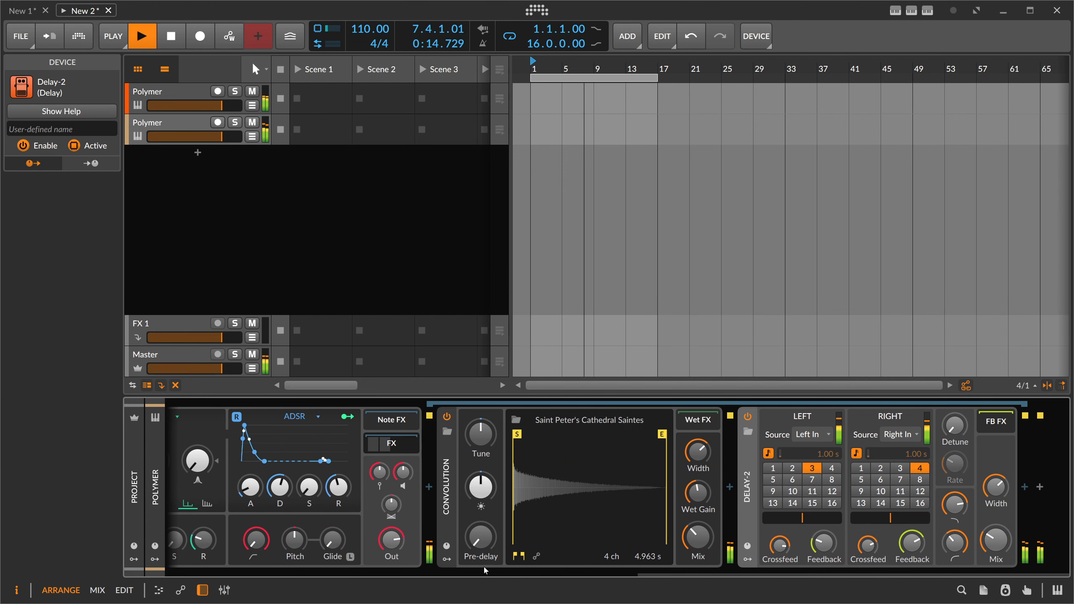
left_click_drag(647, 575, 616, 575)
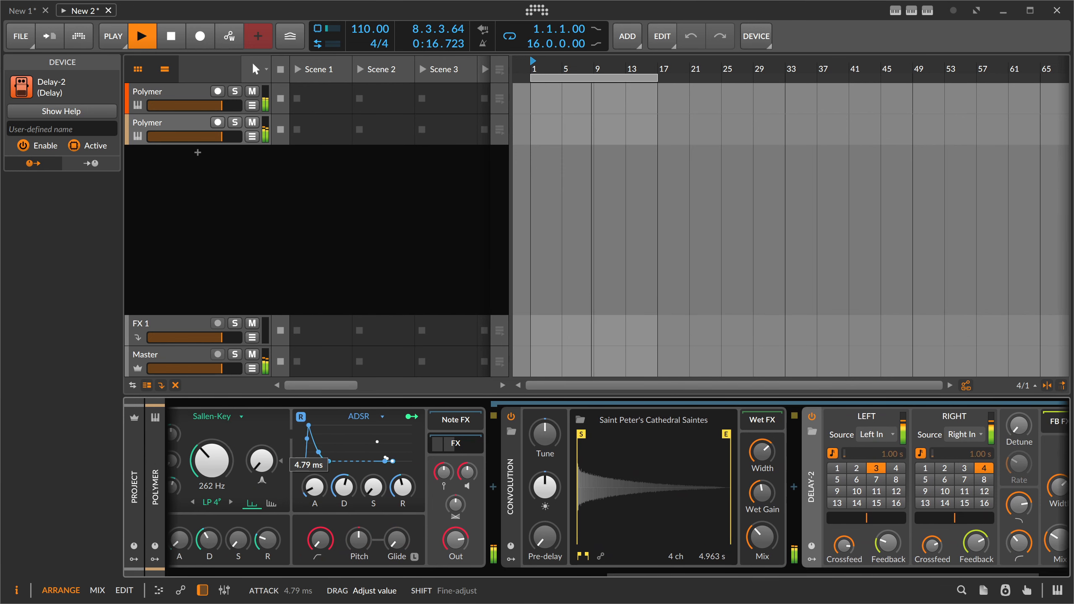
left_click_drag(693, 575, 568, 575)
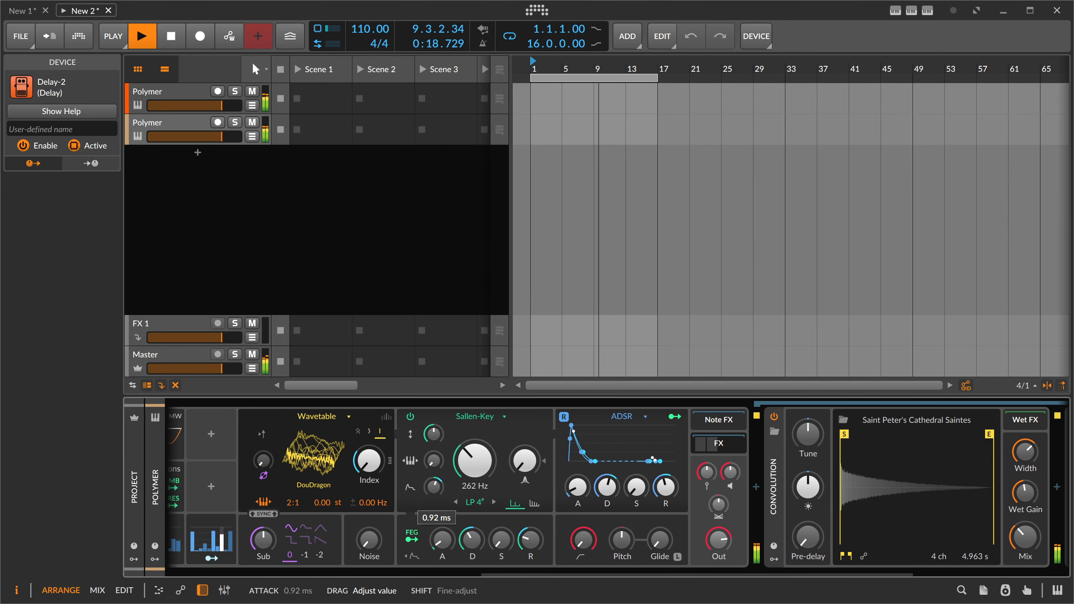
Set the project tempo to 85 BPM and lower the first track's Polymer voice level
left_click(170, 96)
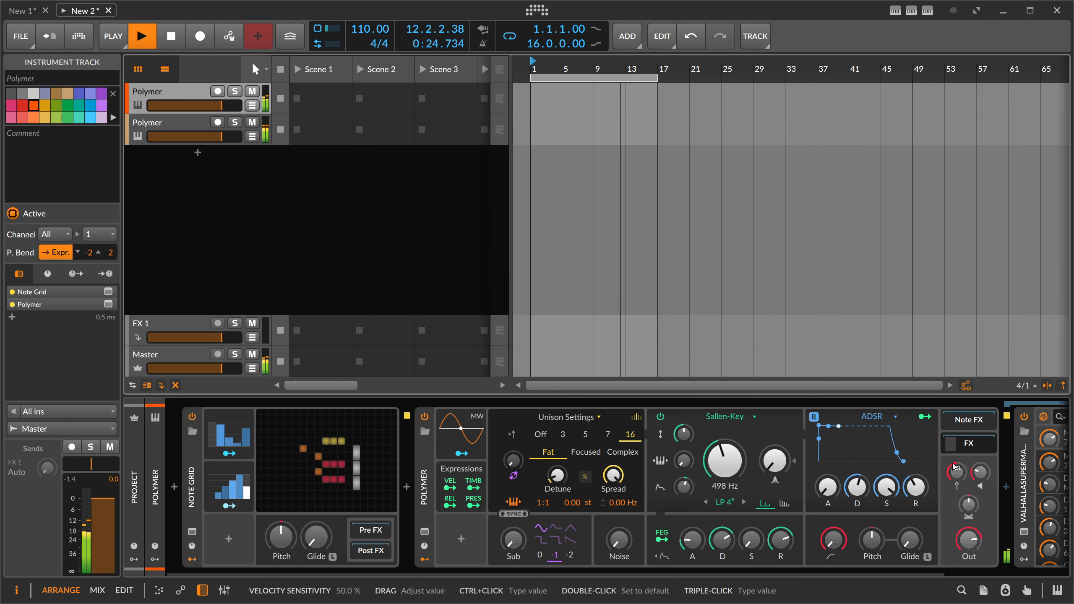
left_click_drag(980, 471, 980, 460)
double_click(375, 33)
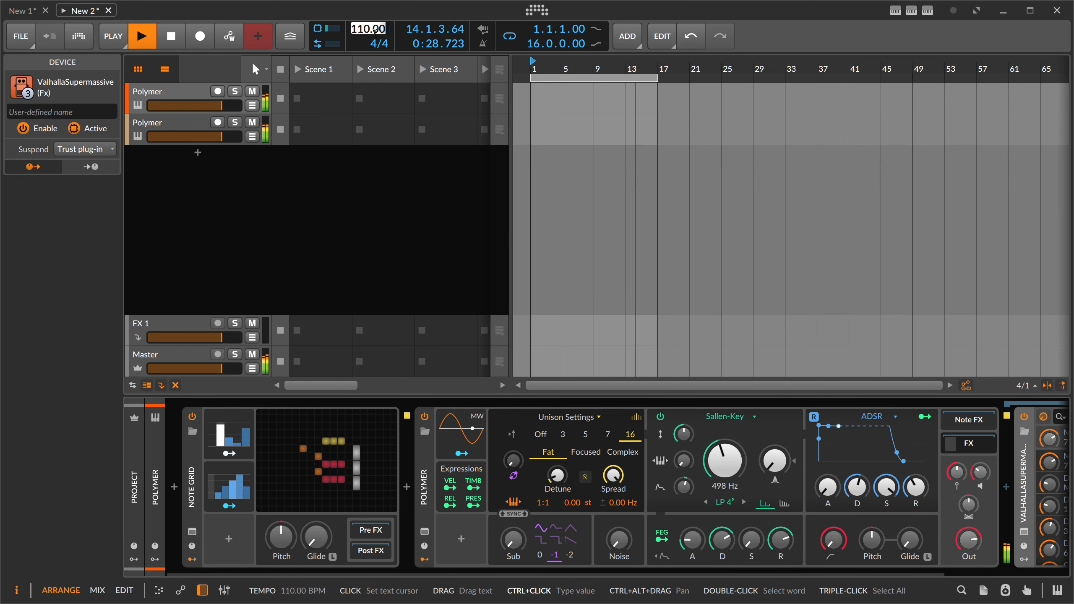
type("85")
key("Return")
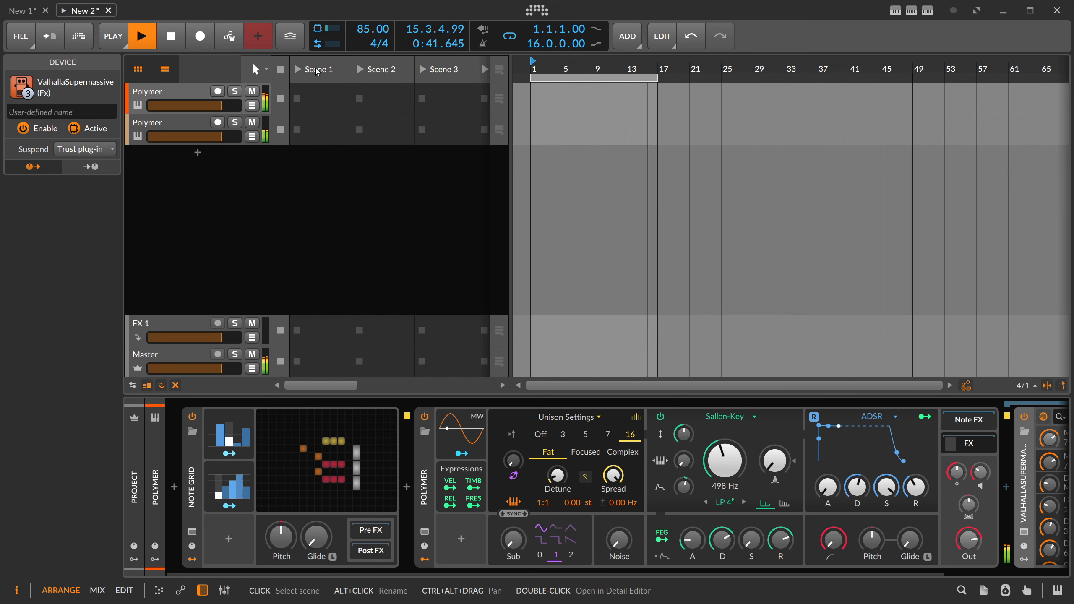
left_click(201, 92)
left_click_drag(985, 474, 986, 488)
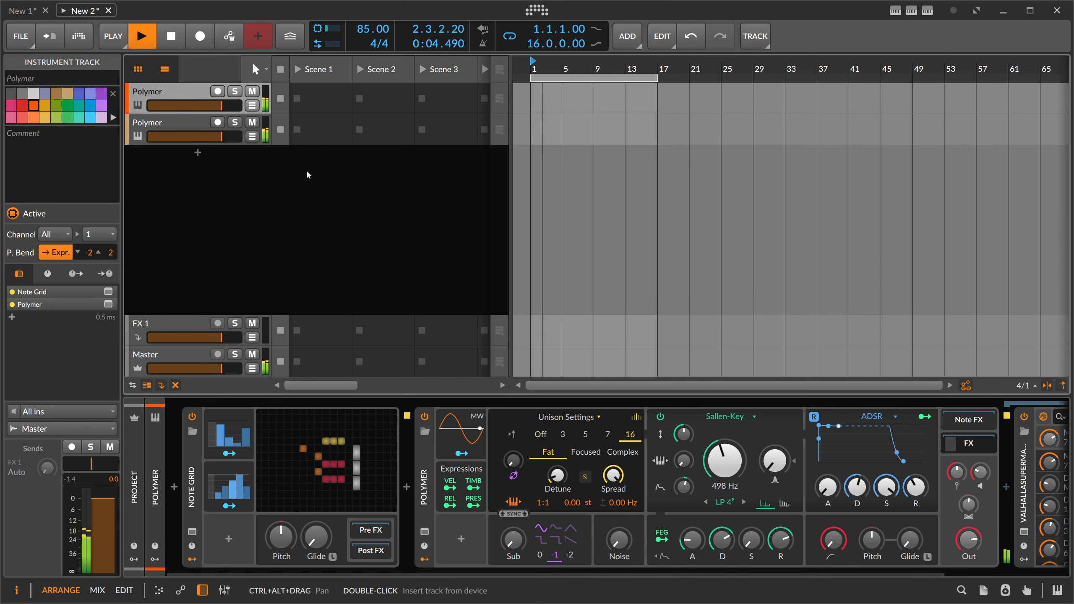
Raise the high-pass setting of the second track's Polymer slightly and lower its voice level to about -5.6 dB
left_click(178, 125)
scroll(417, 573, "right", 10)
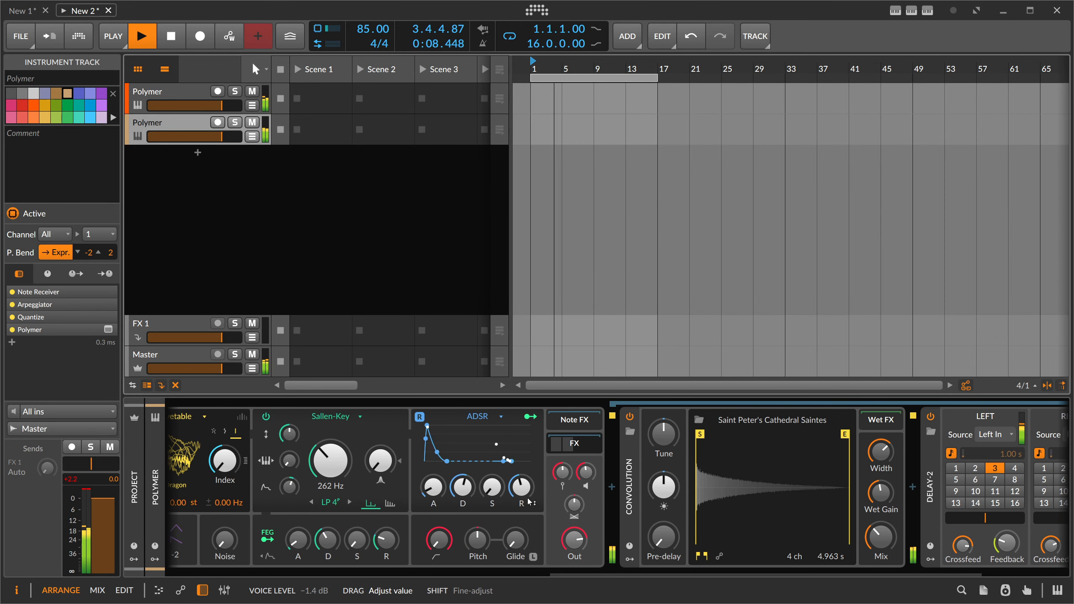
left_click_drag(439, 540, 438, 529)
left_click_drag(586, 472, 585, 484)
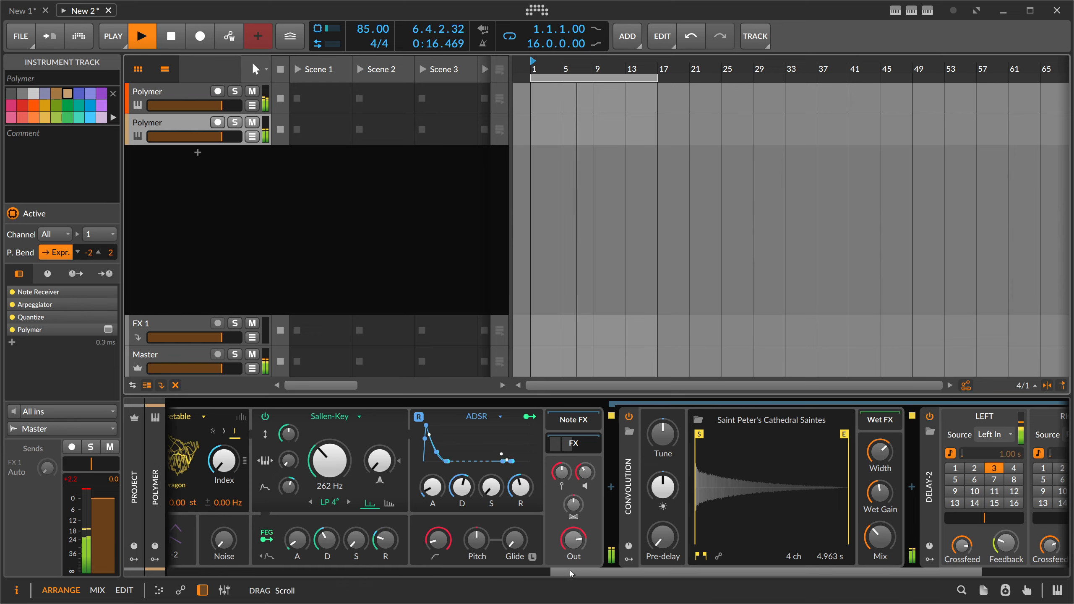
scroll(552, 547, "down", 5)
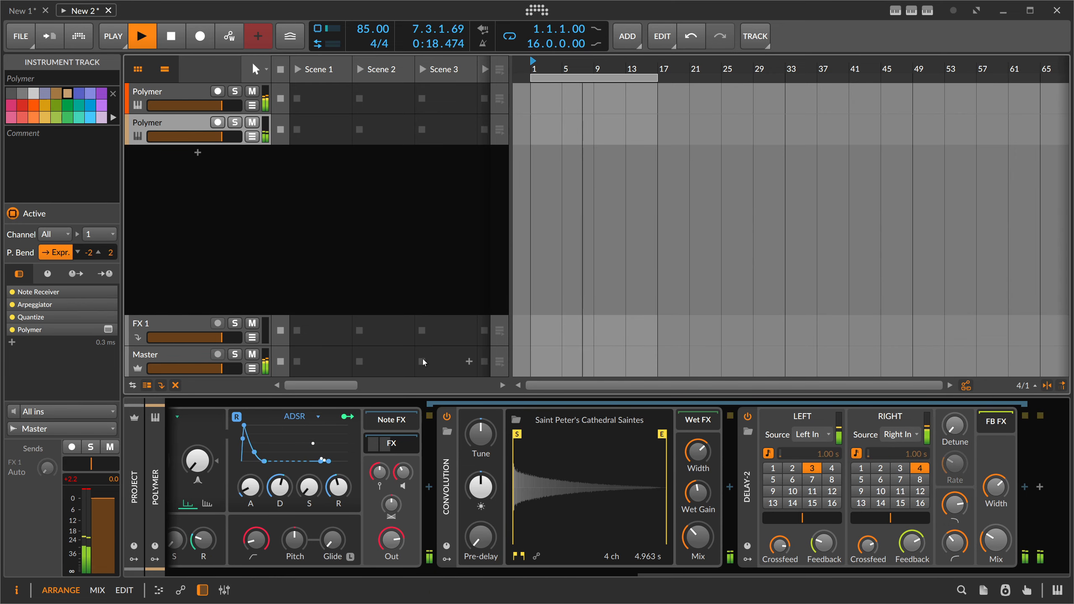
left_click_drag(403, 472, 403, 473)
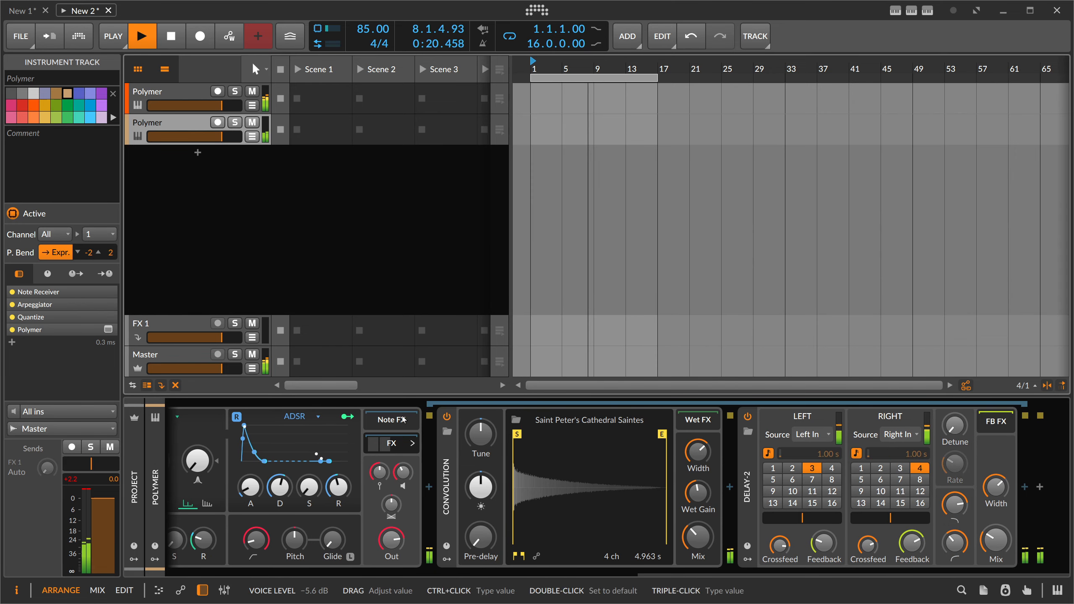
Lower the first track's Polymer filter cutoff to about 319 Hz and raise its voice level slightly
left_click(181, 92)
left_click_drag(725, 460, 724, 464)
left_click_drag(980, 472, 980, 465)
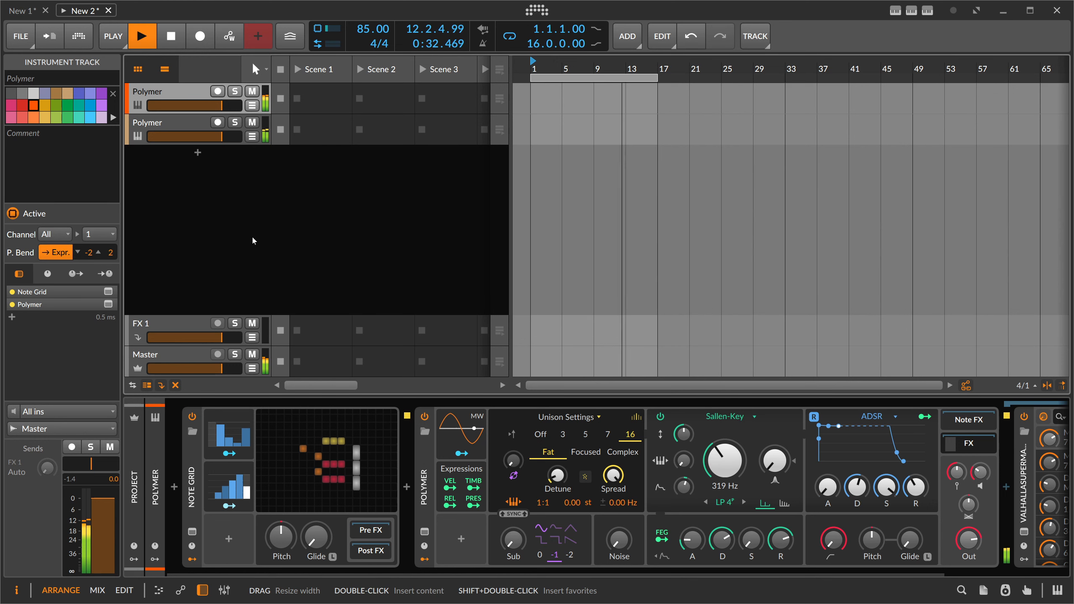
Add a third instrument track below the two Polymer tracks with a Note Grid device on it
double_click(200, 163)
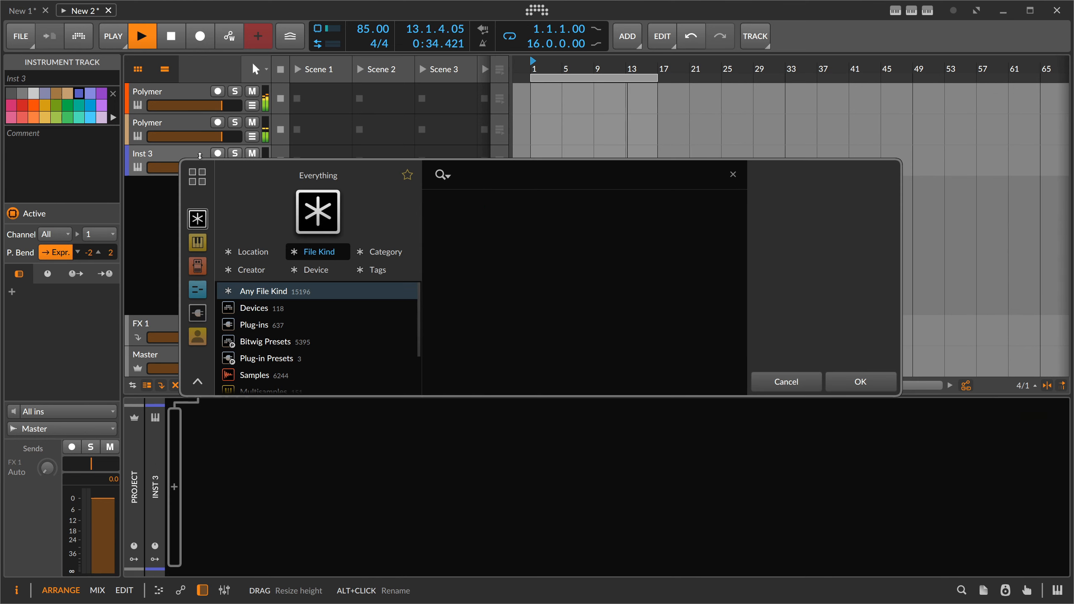
type("note grid")
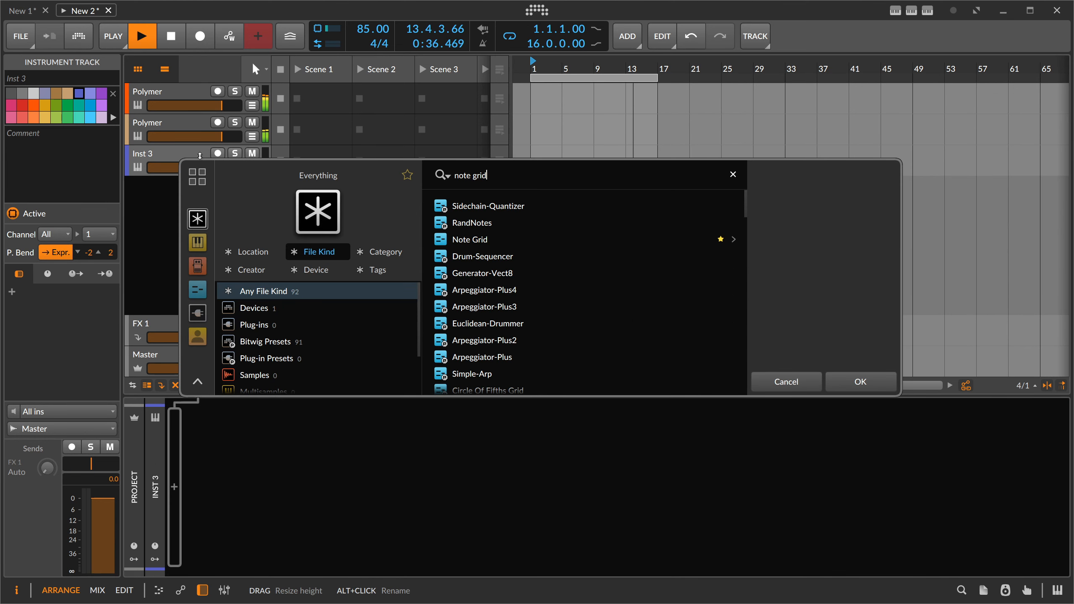
double_click(475, 241)
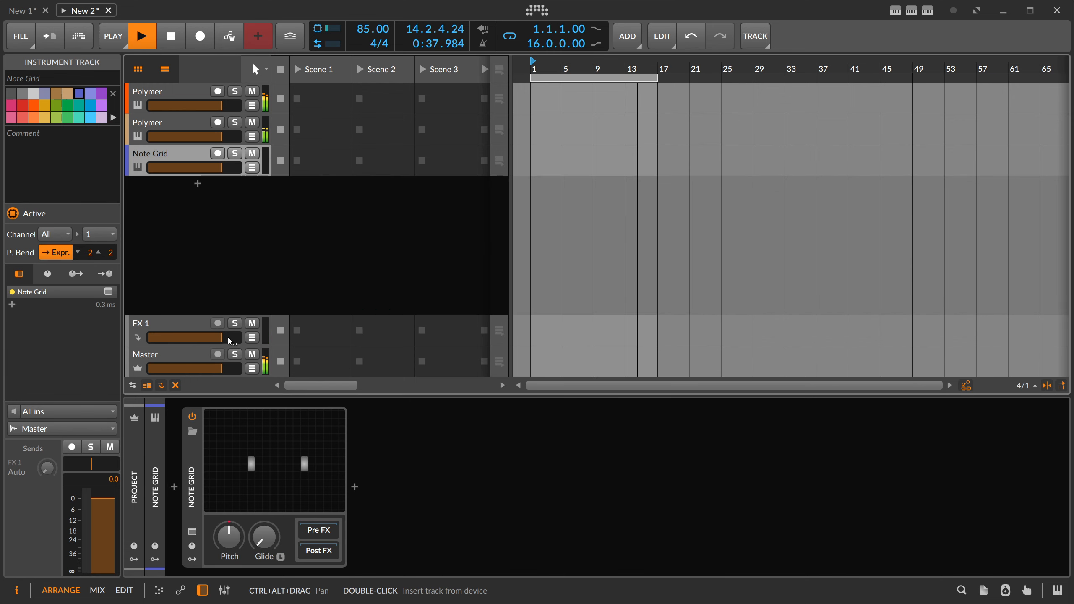
Insert a Note Receiver before the third track's Note Grid and set its note source to the first Polymer track's Note Grid
left_click(175, 487)
type("rece")
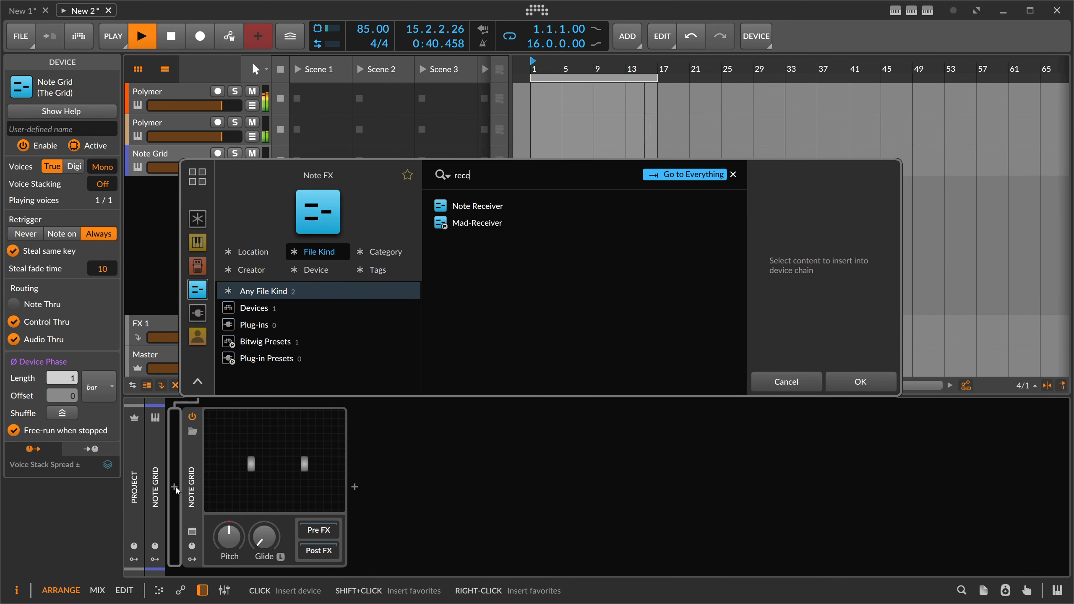
key("Down")
key("Return")
left_click(237, 438)
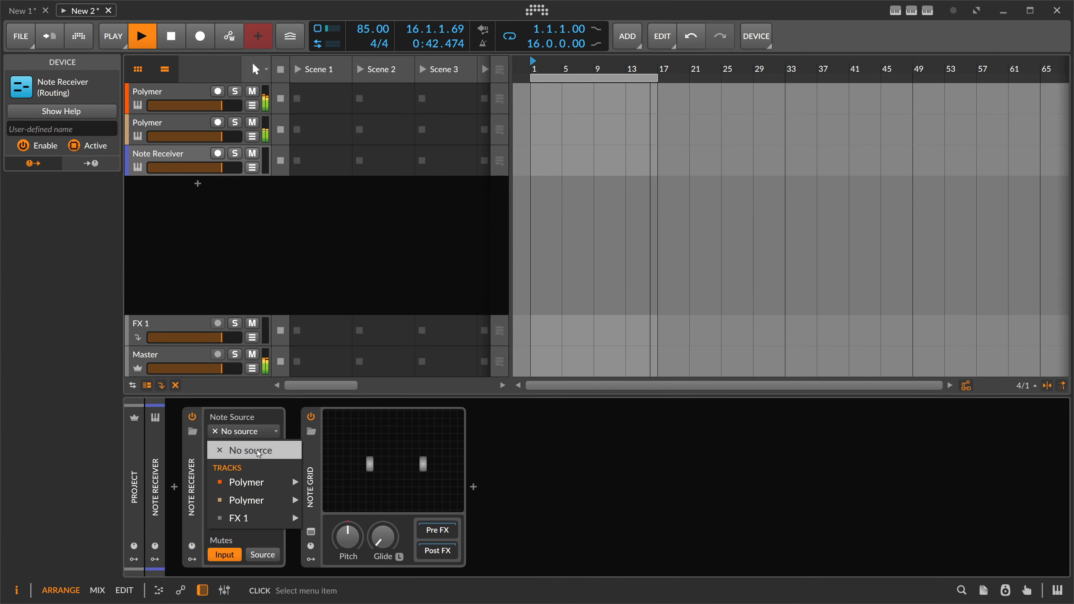
mouse_move(254, 482)
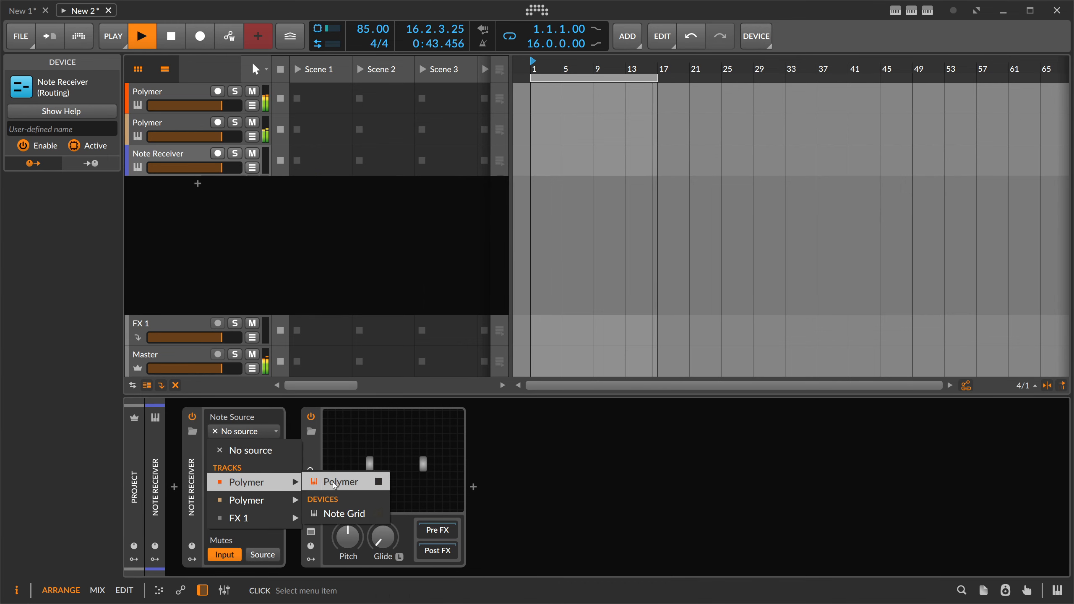
left_click(342, 513)
In the third track's Note Grid patch, insert a Subtract module with pitch in feeding its lower input and its output feeding pitch out
left_click(403, 474)
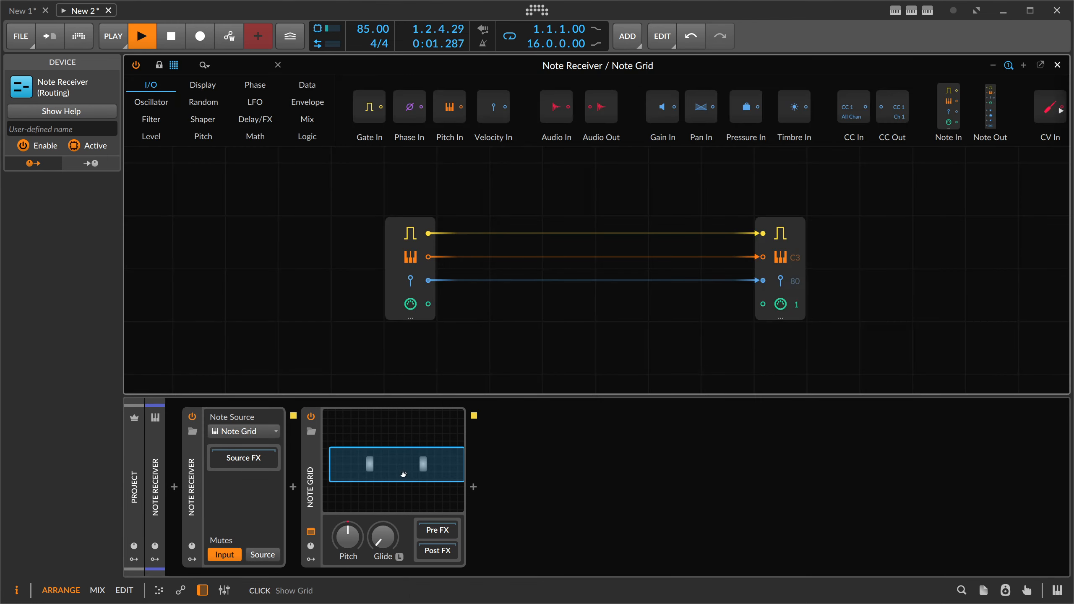
left_click_drag(497, 332, 441, 325)
left_click(364, 258)
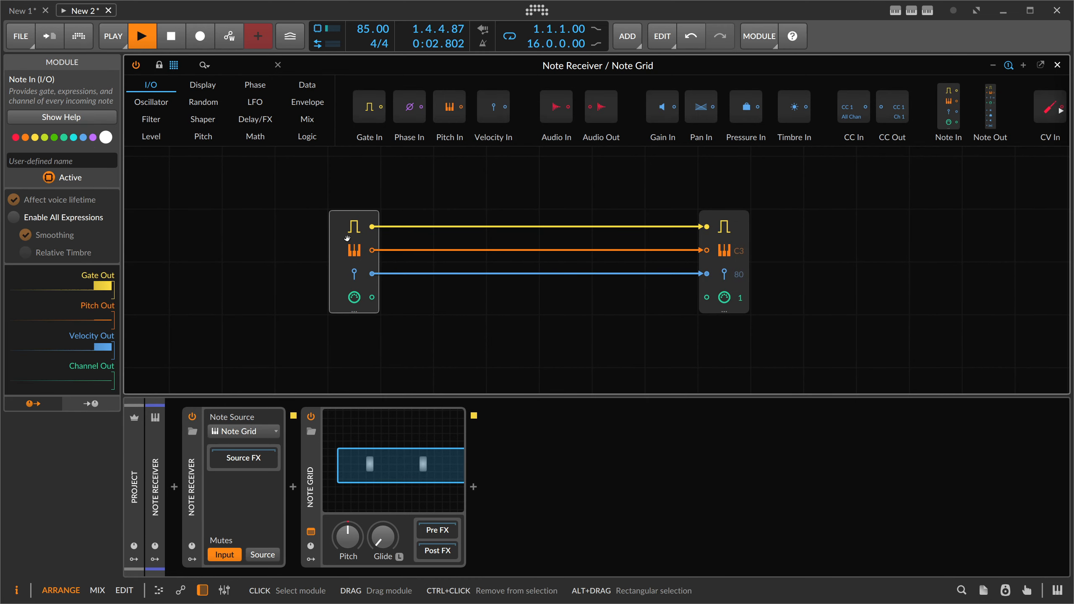
left_click(230, 65)
type("sub")
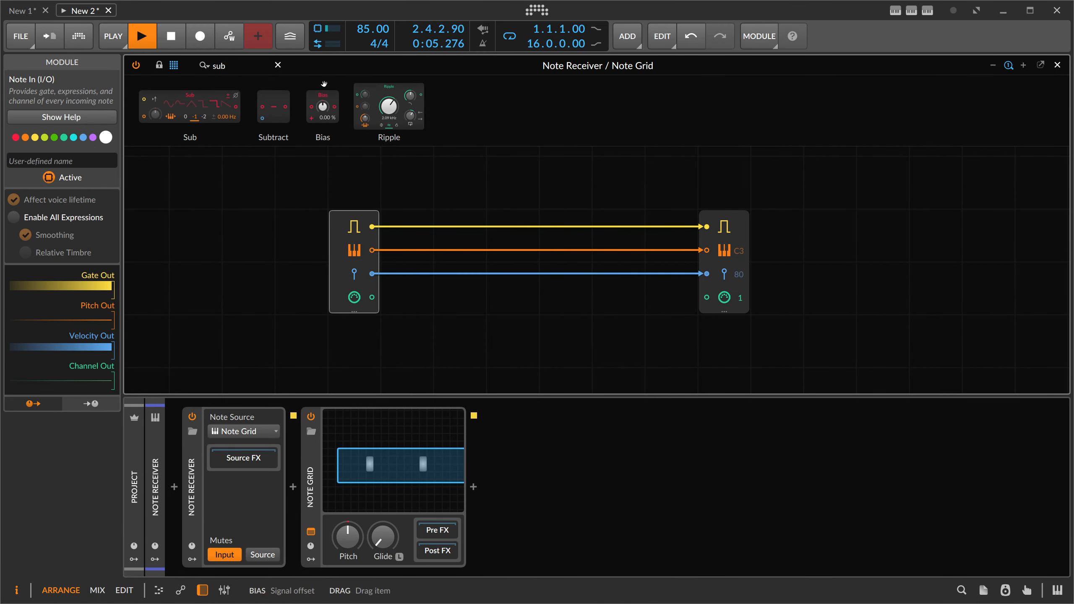
left_click_drag(273, 106, 705, 250)
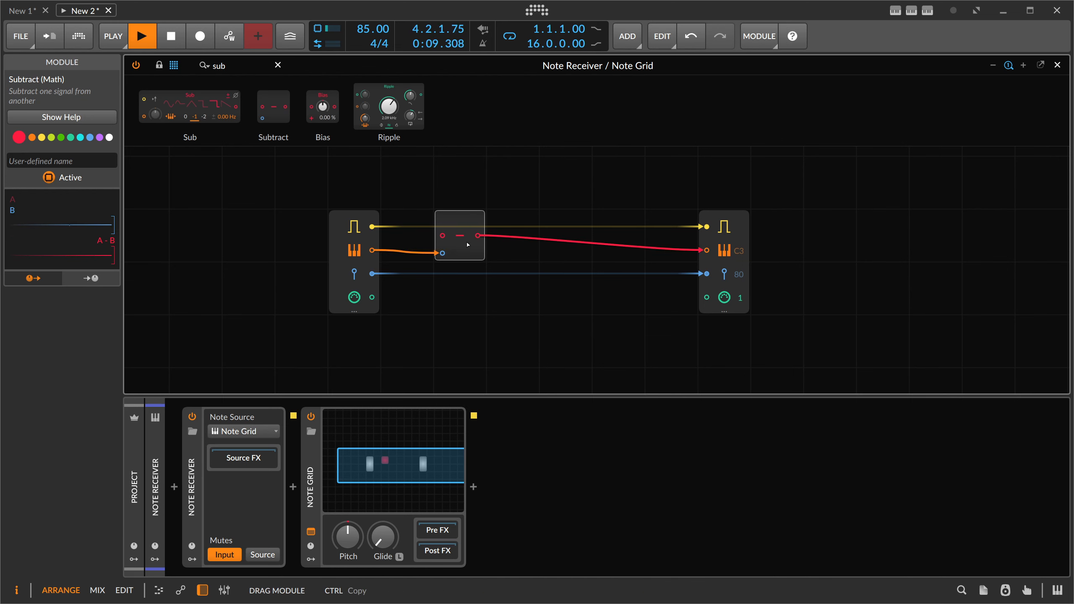
left_click_drag(460, 249, 512, 303)
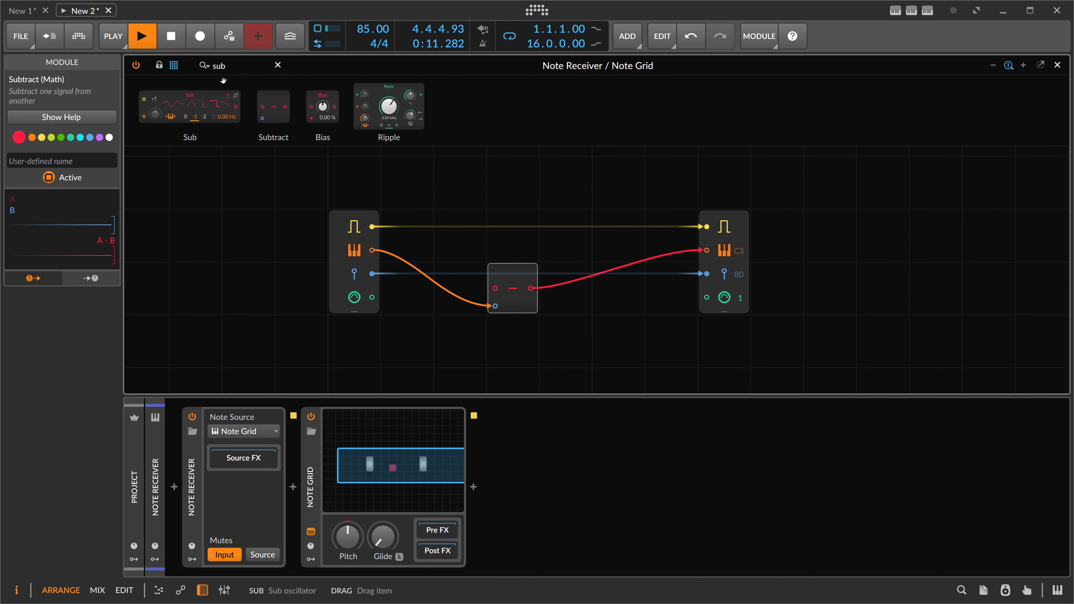
Insert a Pitch Quantize module between the Subtract module and the pitch input of Note Out
key("BackSpace")
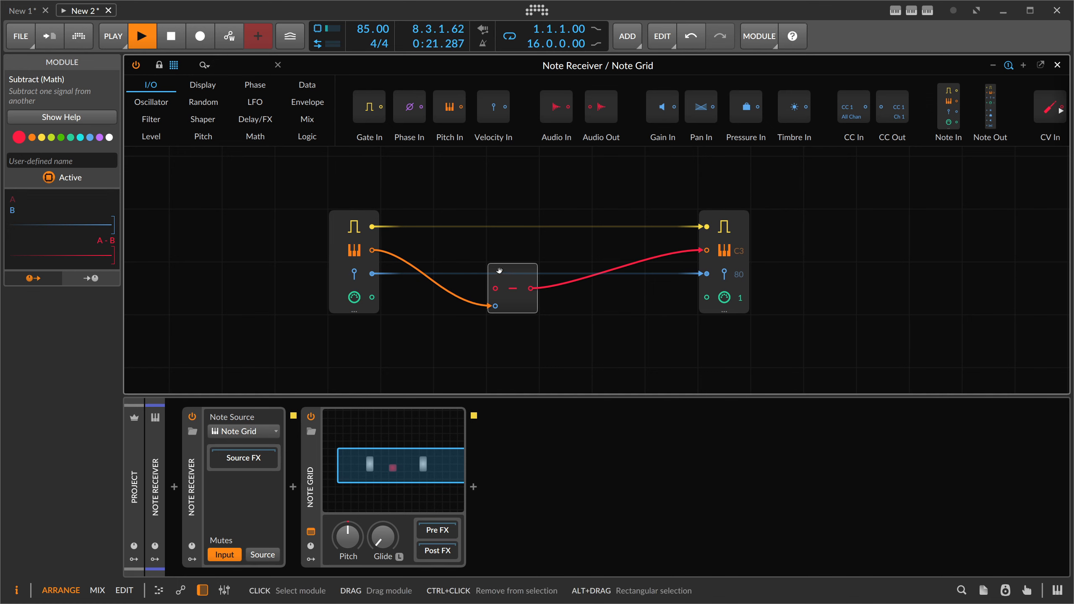
left_click(217, 62)
type("qu")
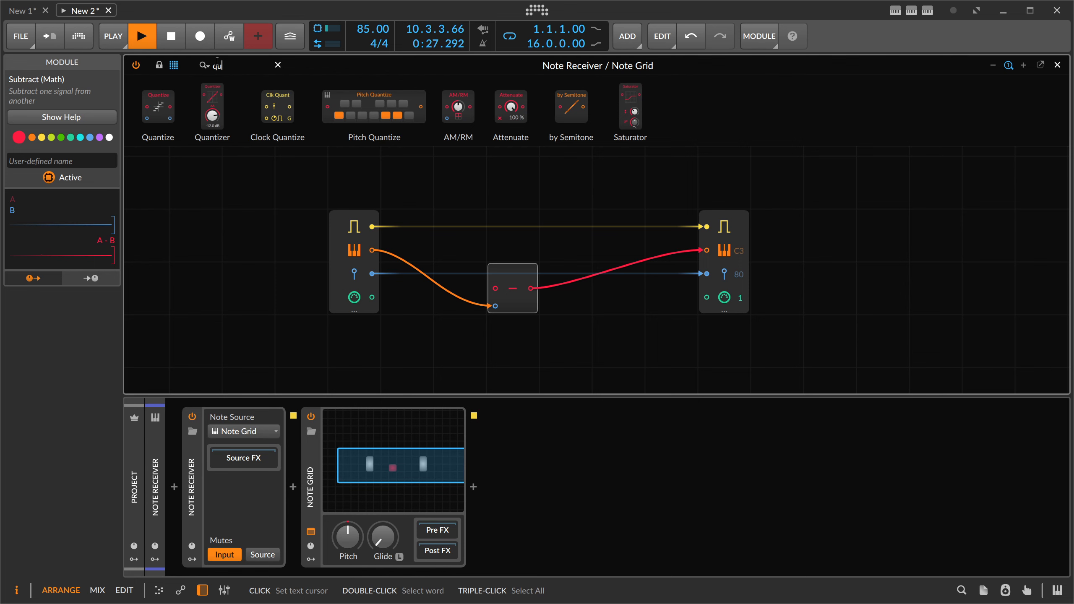
left_click_drag(373, 106, 534, 294)
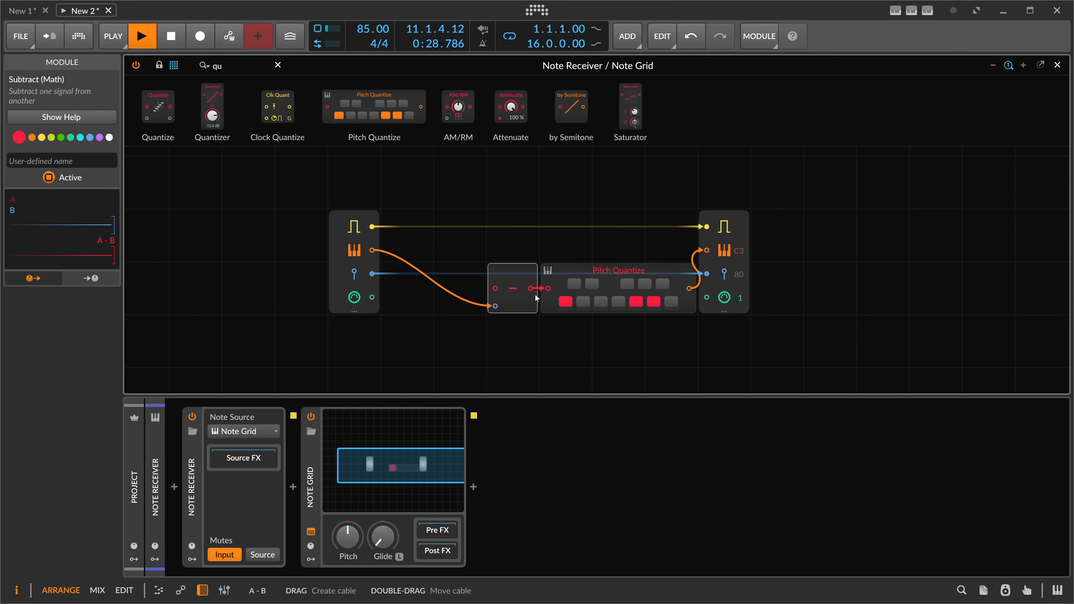
Make Pitch Quantize use note input from the first Polymer track's Note Grid, and shift it and Subtract closer to Note In
left_click(691, 288)
left_click(24, 281)
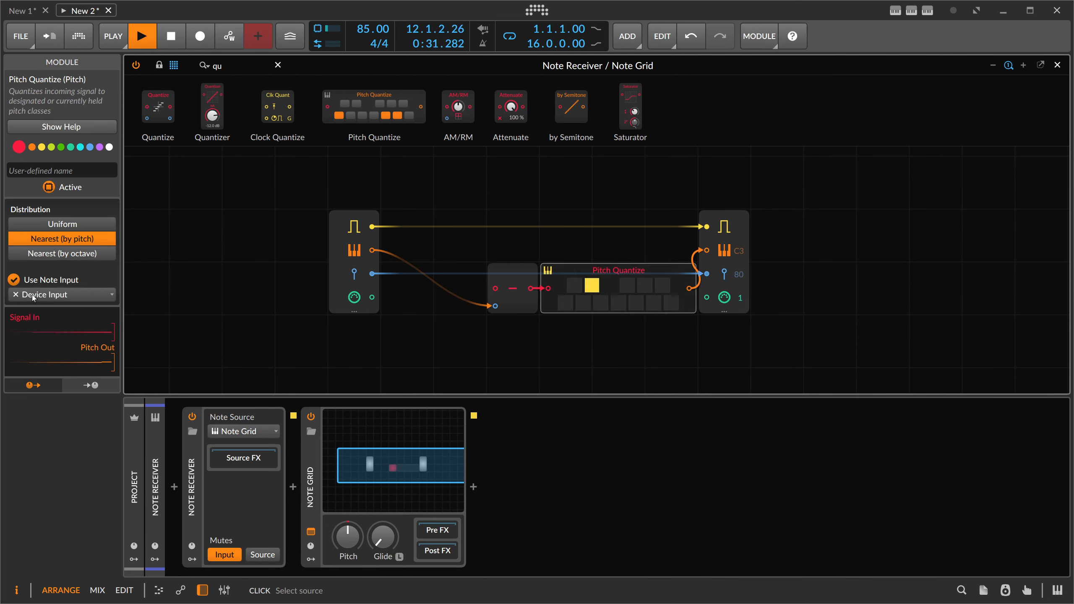
left_click(34, 295)
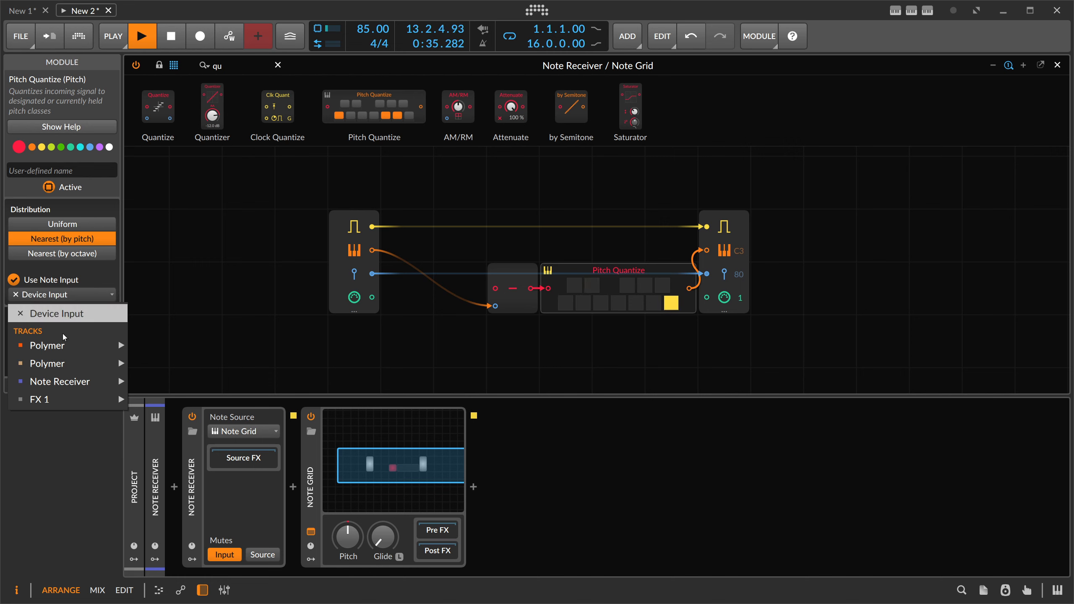
mouse_move(63, 347)
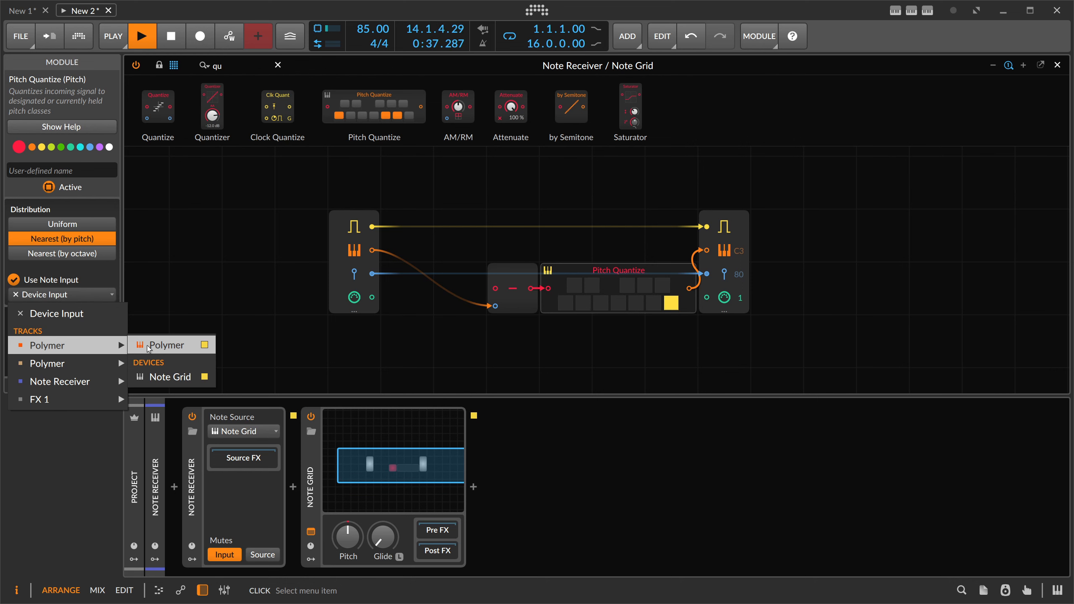
left_click(156, 378)
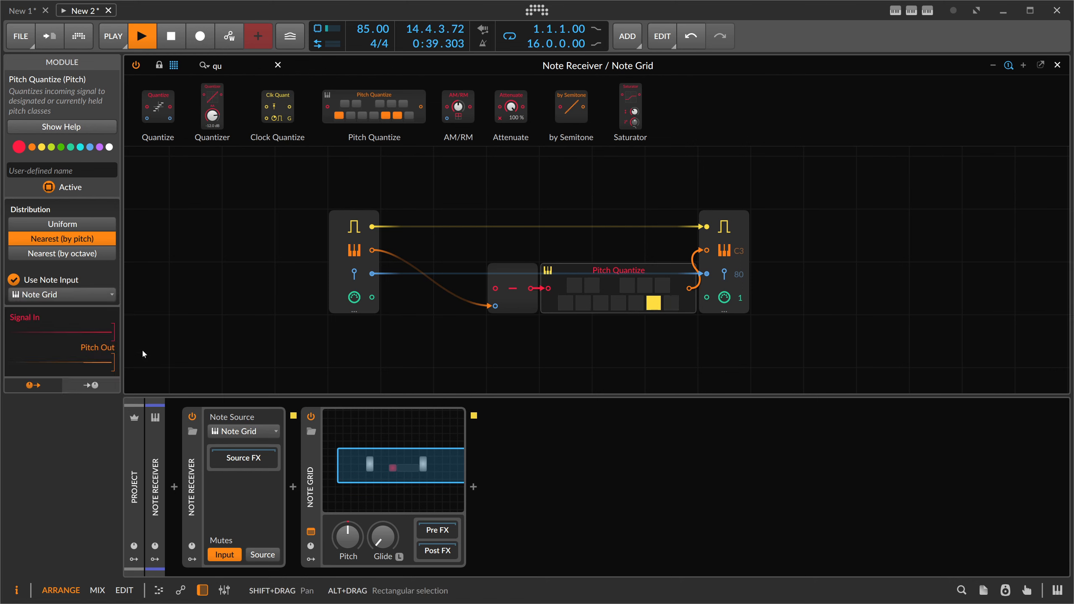
left_click_drag(521, 277, 495, 271)
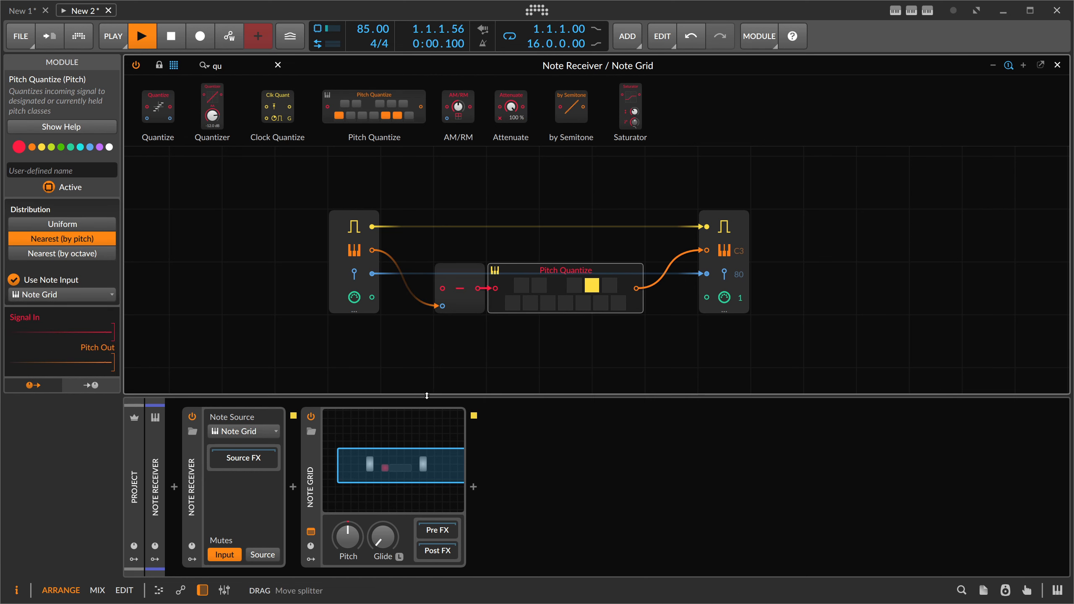
Load the Pianoteq Steinway D Felt II preset after the third track's Note Grid and move its plug-in window aside
left_click(477, 487)
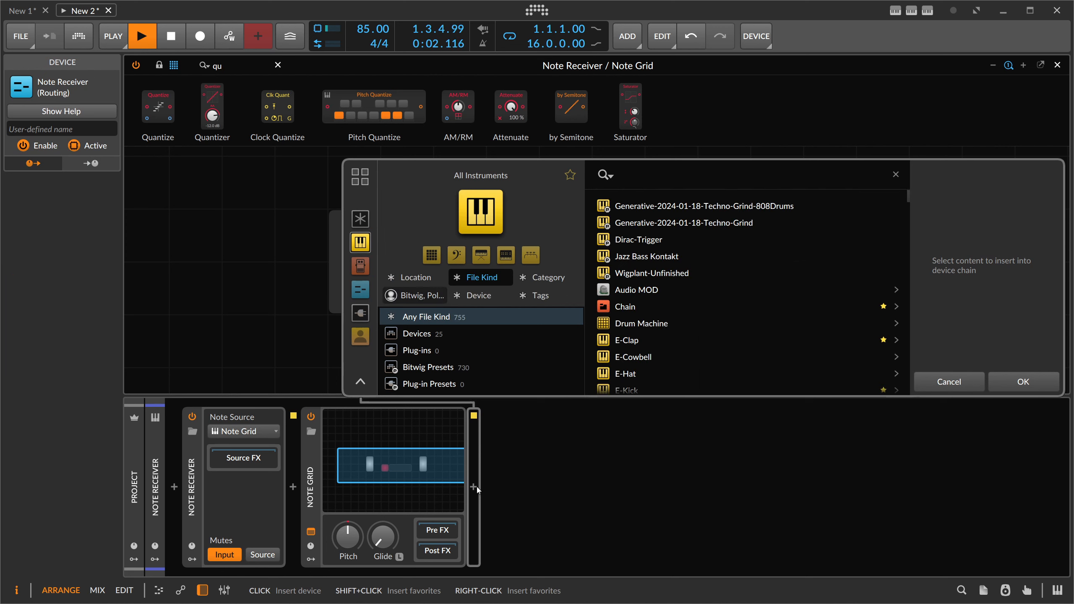
type("pianoteq")
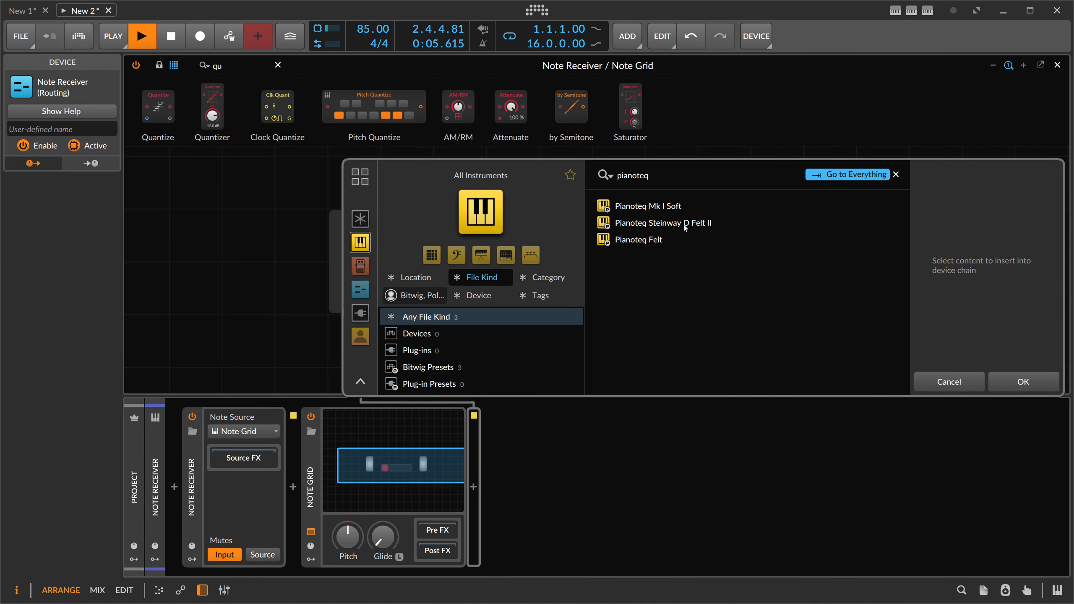
double_click(684, 224)
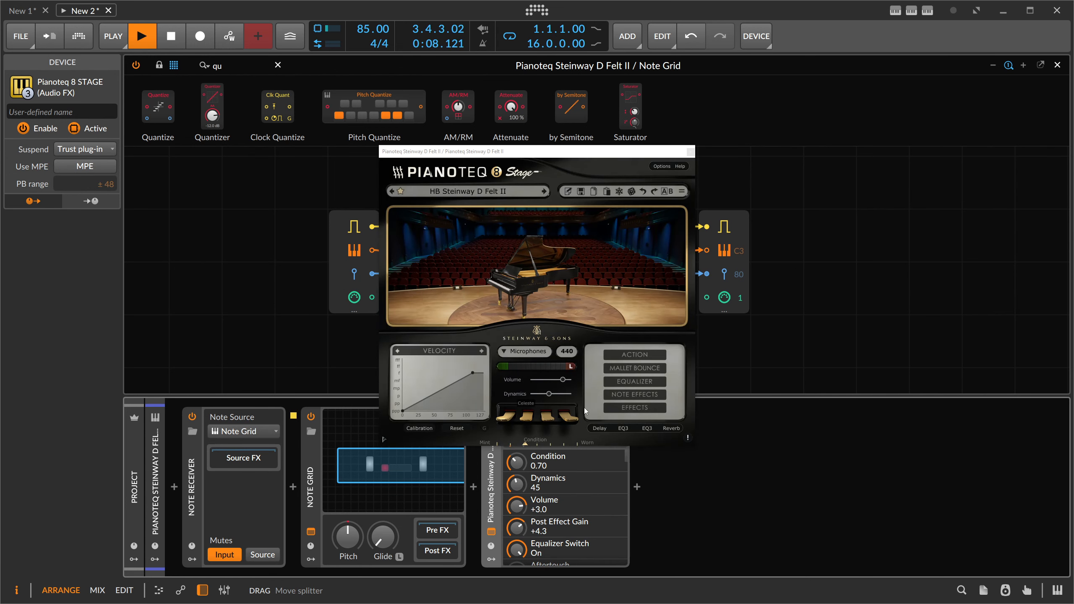
left_click_drag(592, 152, 927, 221)
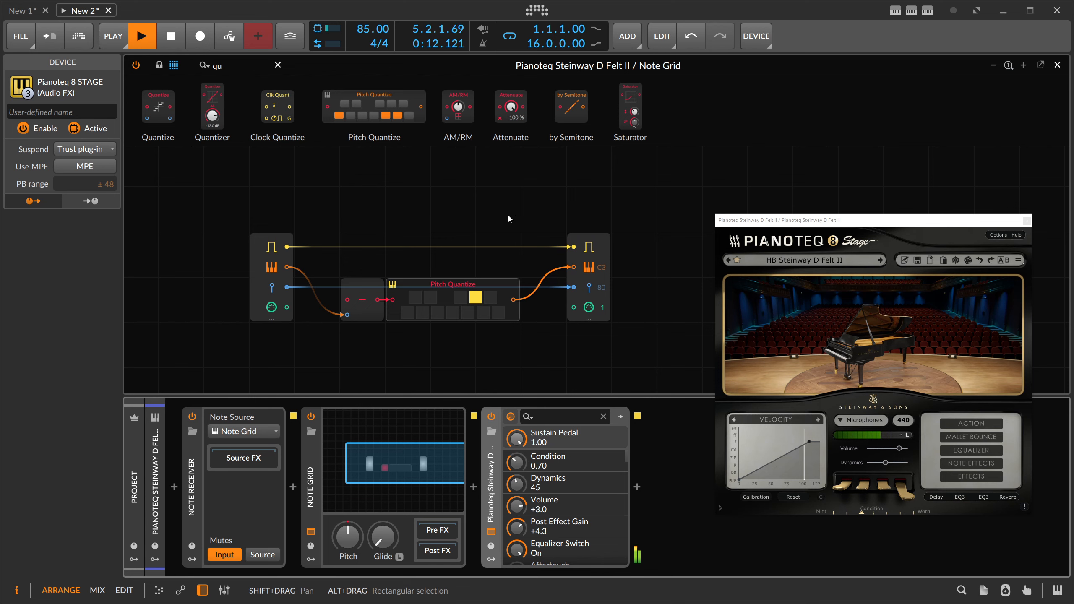
Add a Convolution reverb after Pianoteq and close the Pianoteq plug-in window
left_click(637, 487)
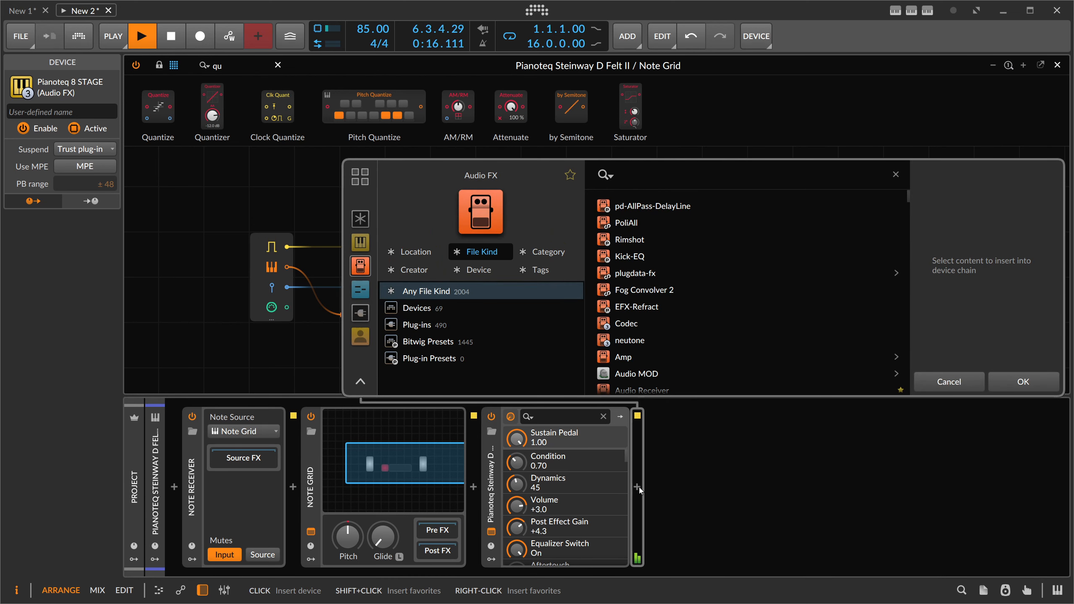
type("convo")
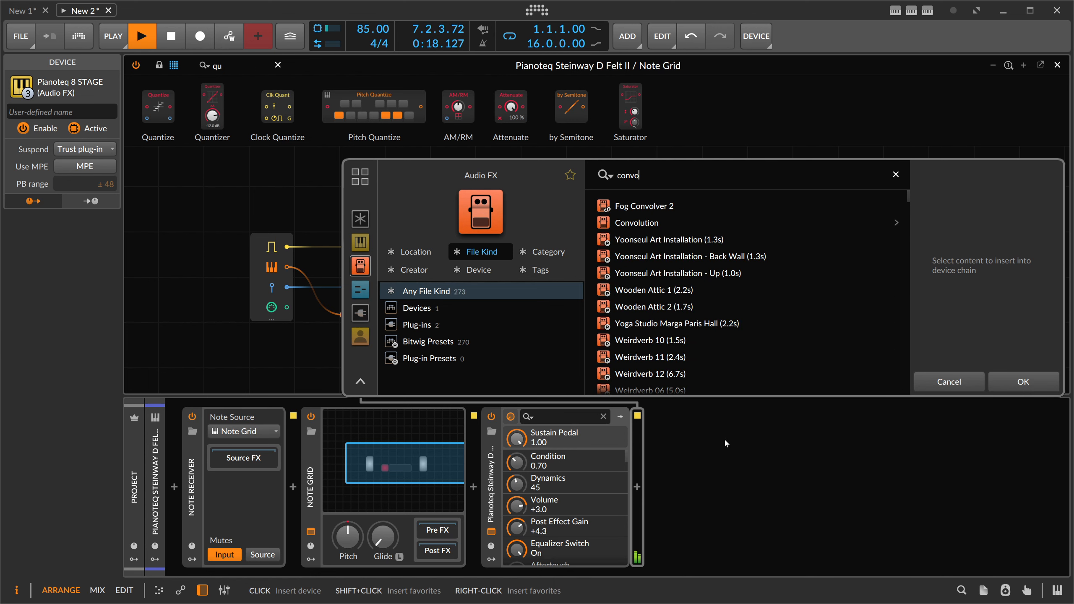
double_click(647, 222)
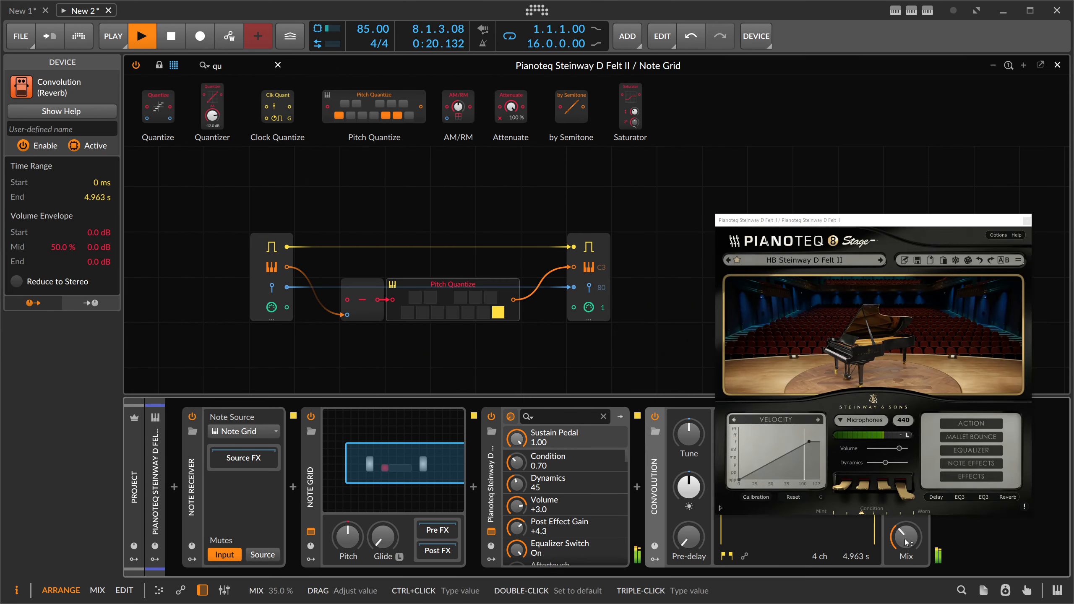
left_click_drag(934, 222, 948, 159)
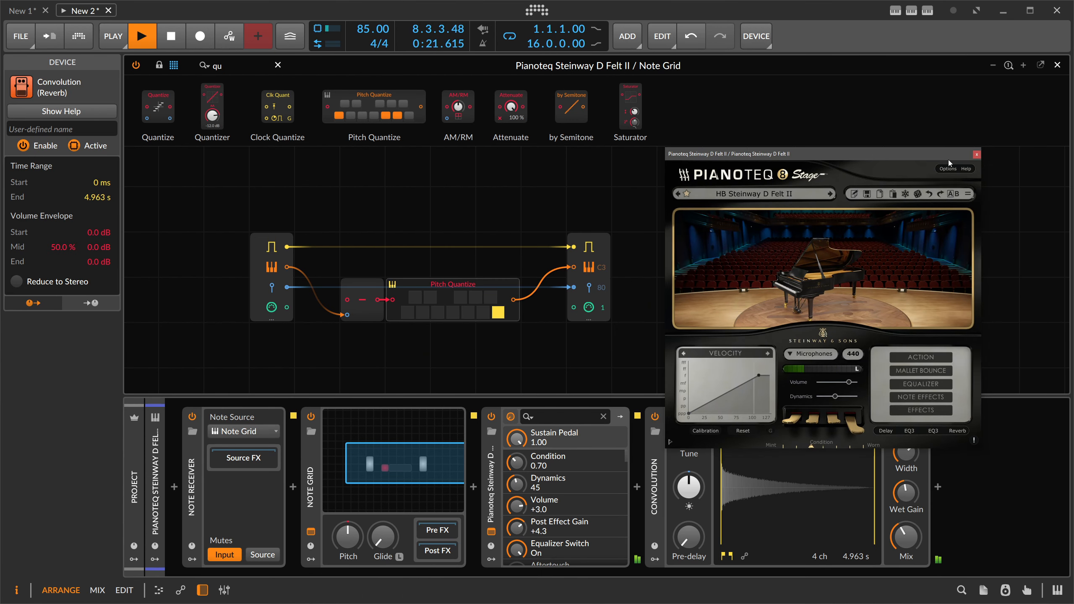
left_click(974, 156)
Add a Delay-2 after the Convolution reverb and raise its mix to about 41.6%
left_click(936, 491)
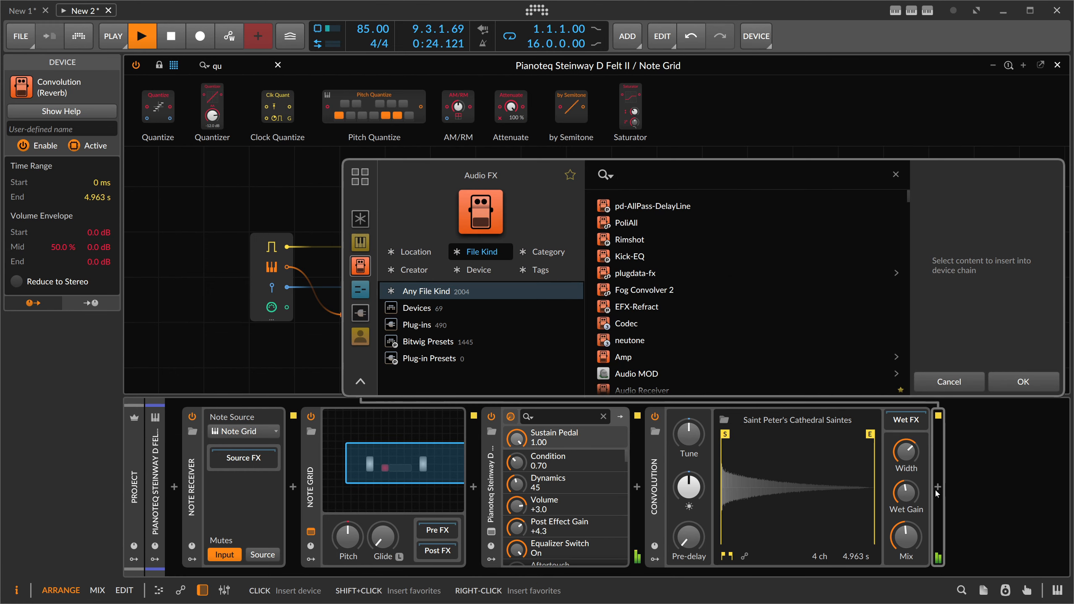
type("delay")
left_click(655, 254)
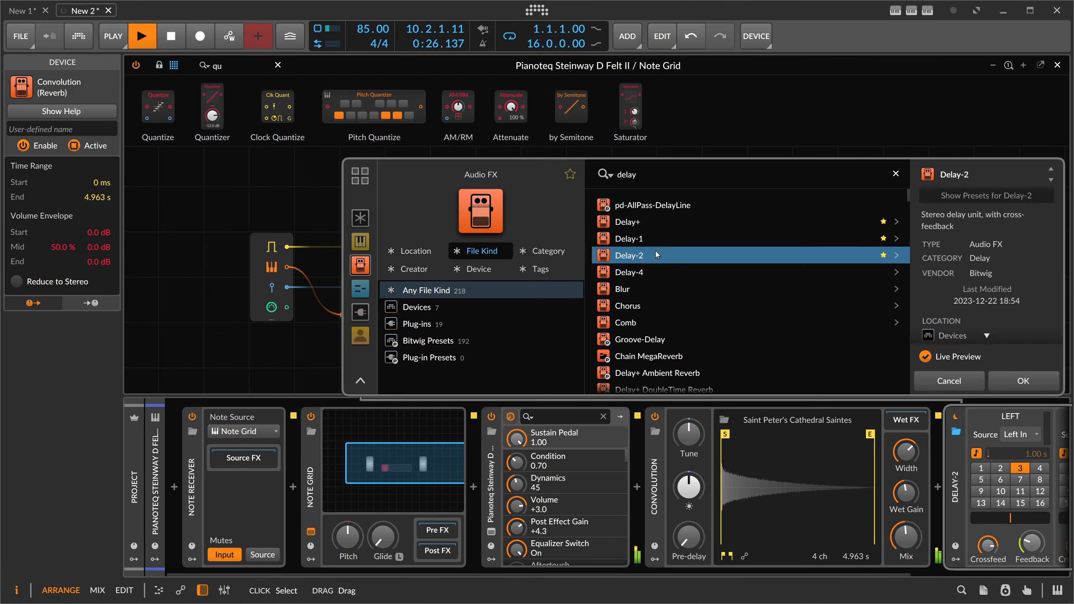
key("Return")
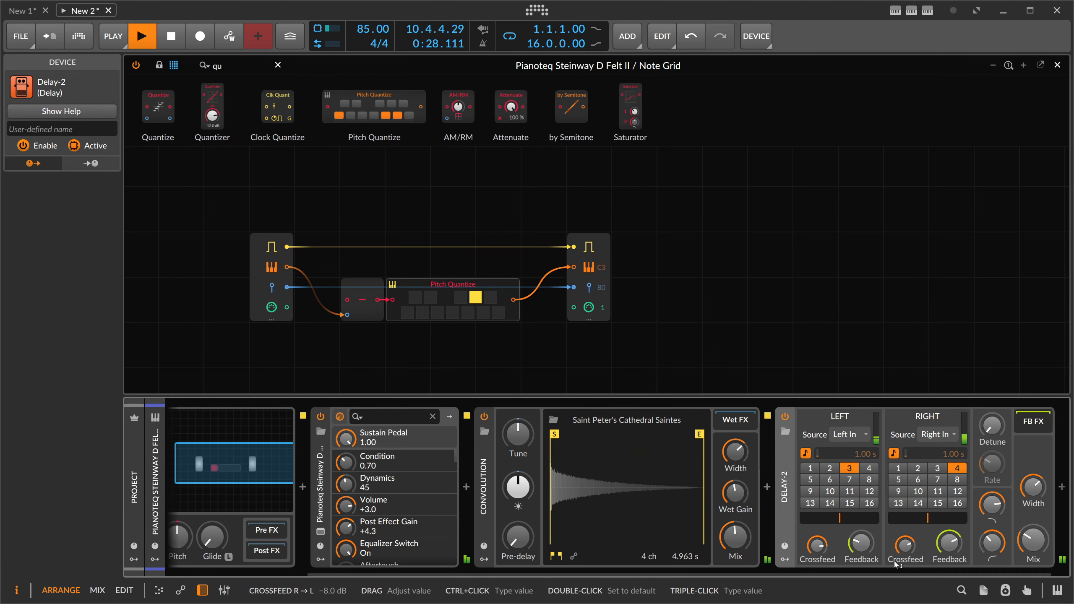
left_click_drag(1032, 541, 1033, 538)
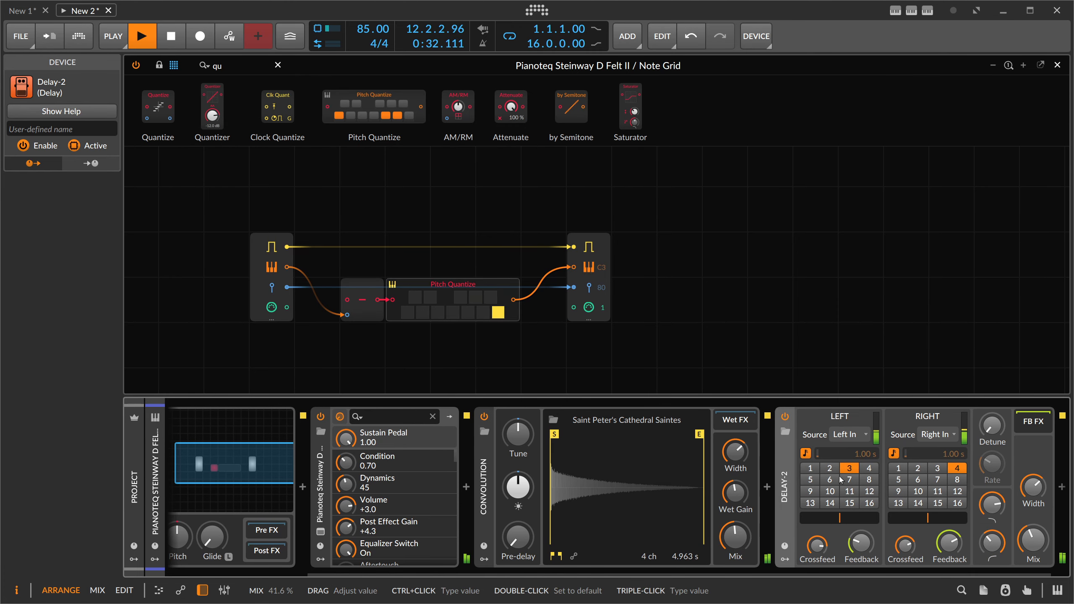
Set the voice count of the Pianoteq track's Note Grid to 5
left_click(181, 66)
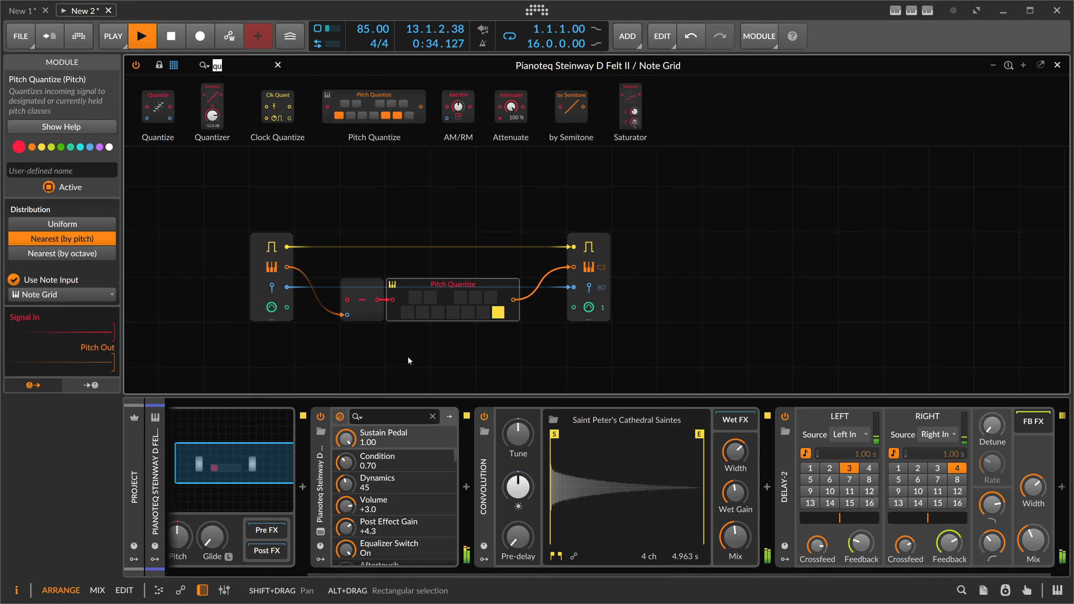
left_click_drag(366, 571, 205, 561)
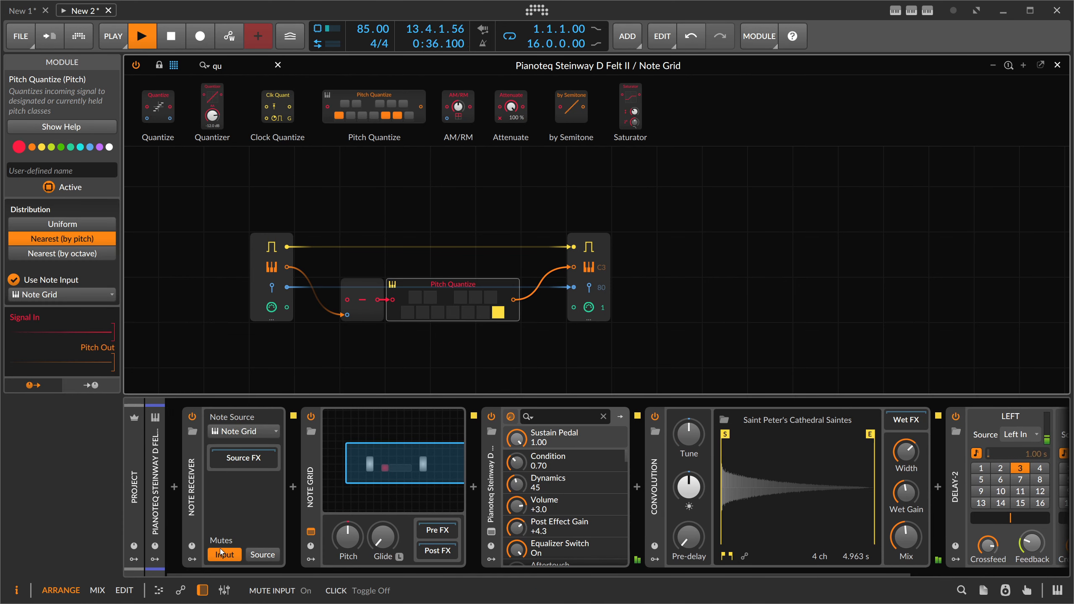
left_click(310, 486)
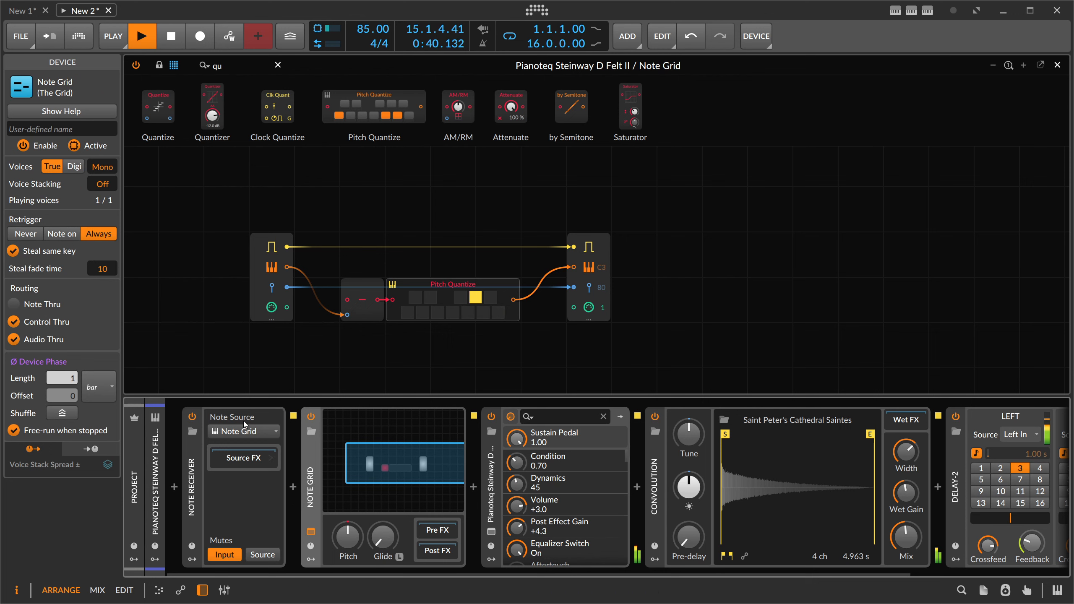
double_click(104, 169)
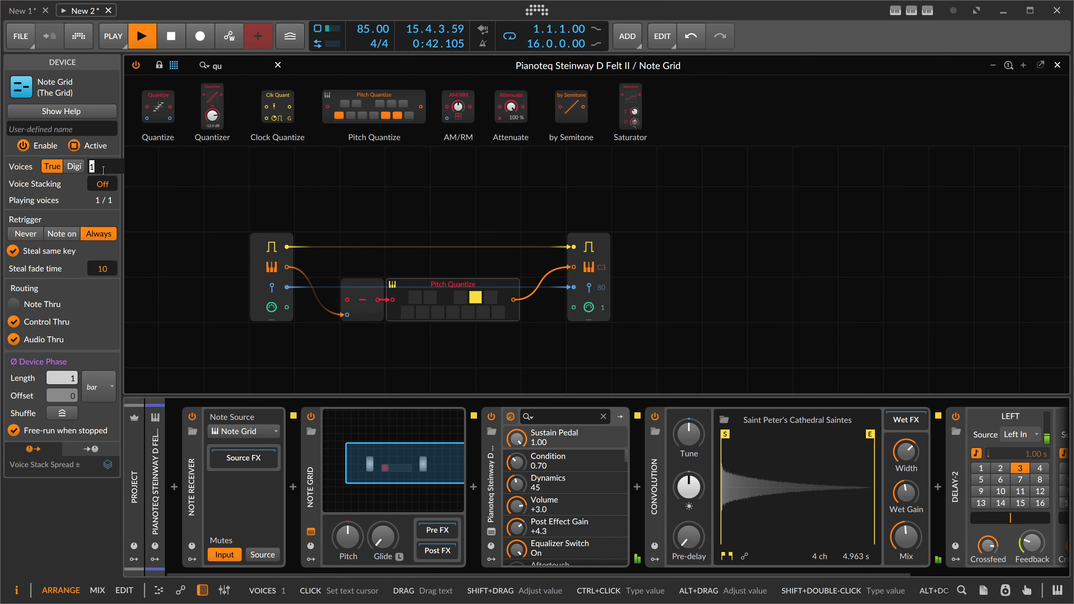
Insert a Delay module into the gate connection before Note Out and set its delay time to 12.6 ms
left_click(204, 65)
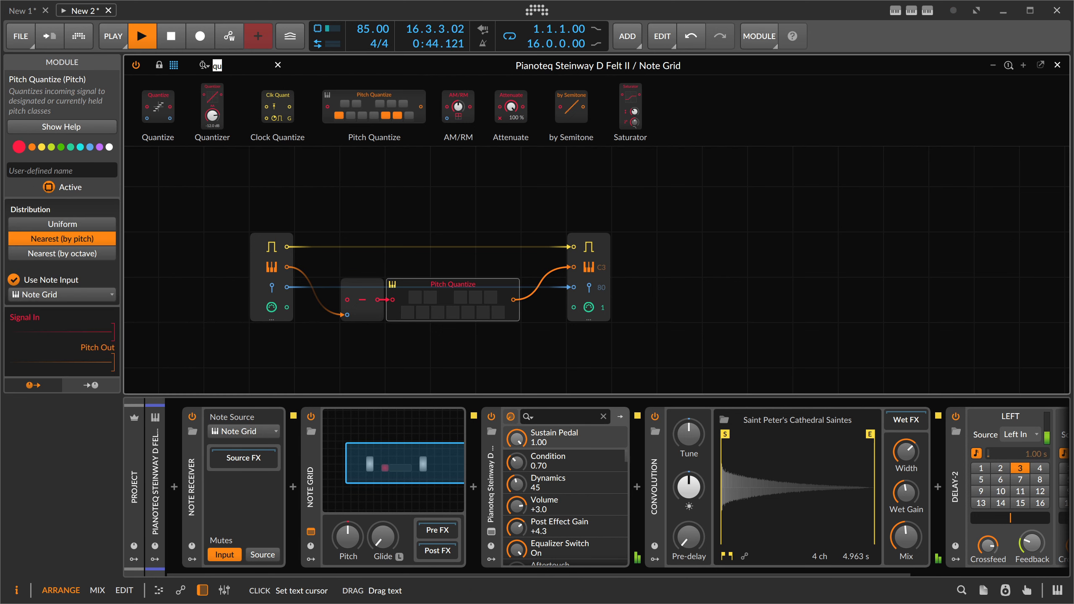
type("delay")
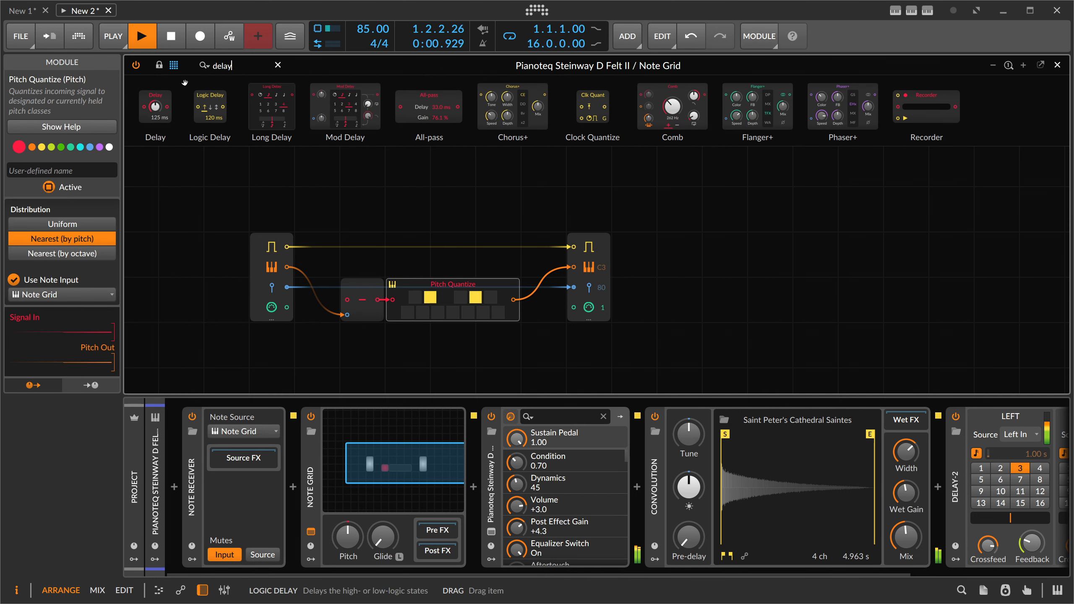
left_click_drag(157, 106, 543, 254)
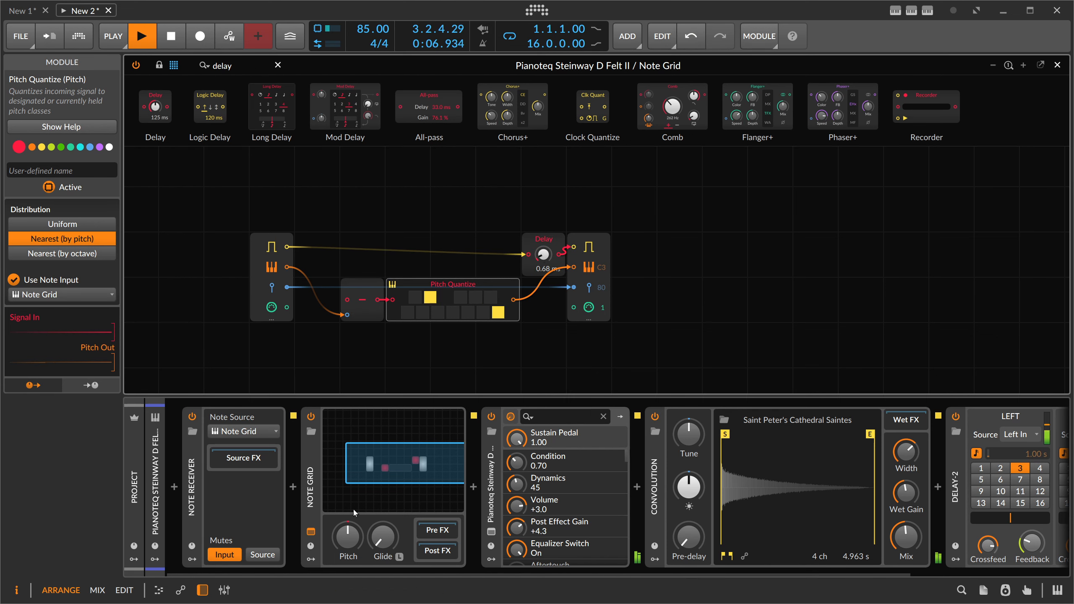
left_click_drag(542, 254, 543, 248)
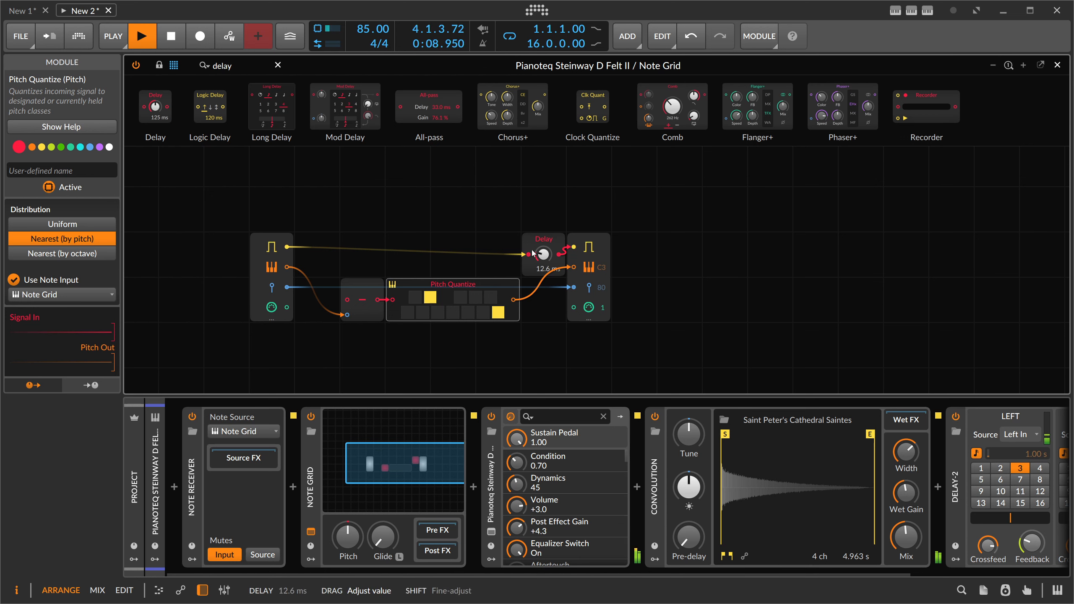
Add a Dice module above Pitch Quantize and trigger it from Note In's gate output
type("dice")
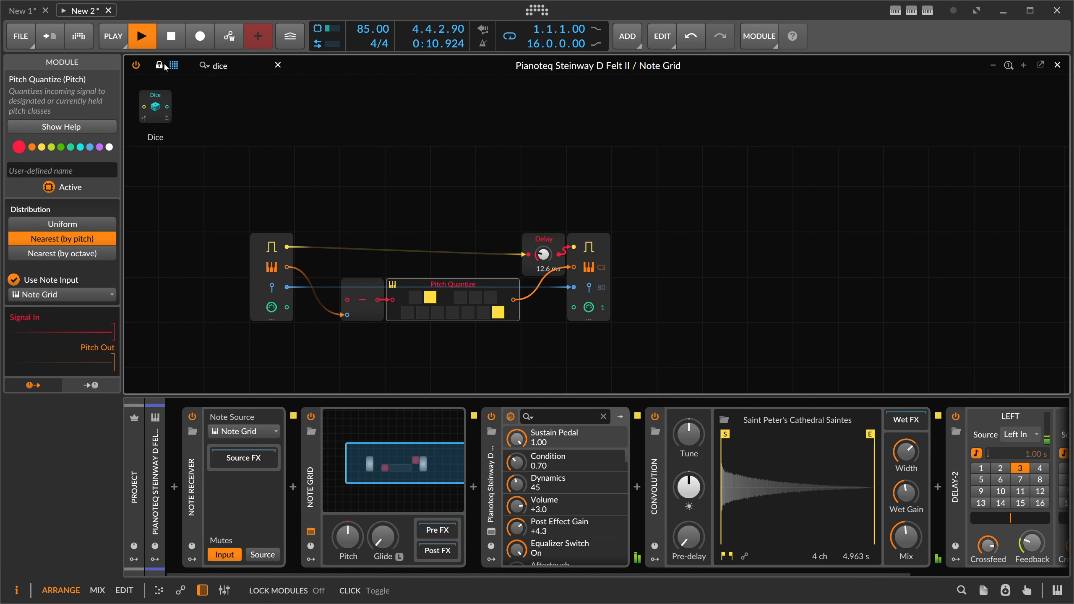
left_click_drag(155, 105, 400, 193)
left_click_drag(286, 247, 392, 209)
Attach a Modulator Out to Dice and modulate the Delay time by about 0.207, with the base delay at 0.20 ms
type("mod")
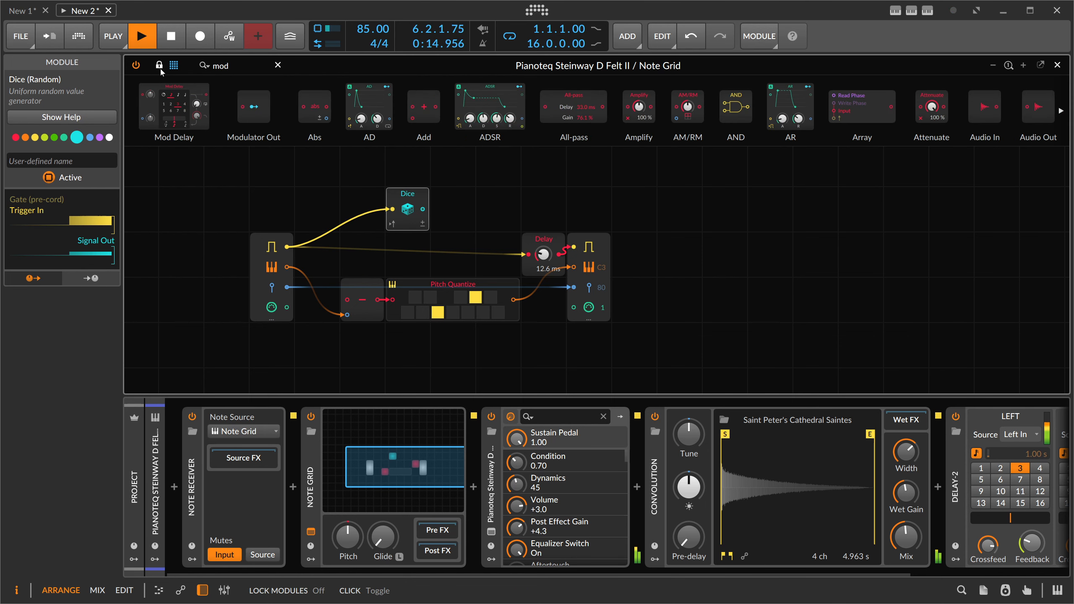
left_click_drag(234, 103, 452, 209)
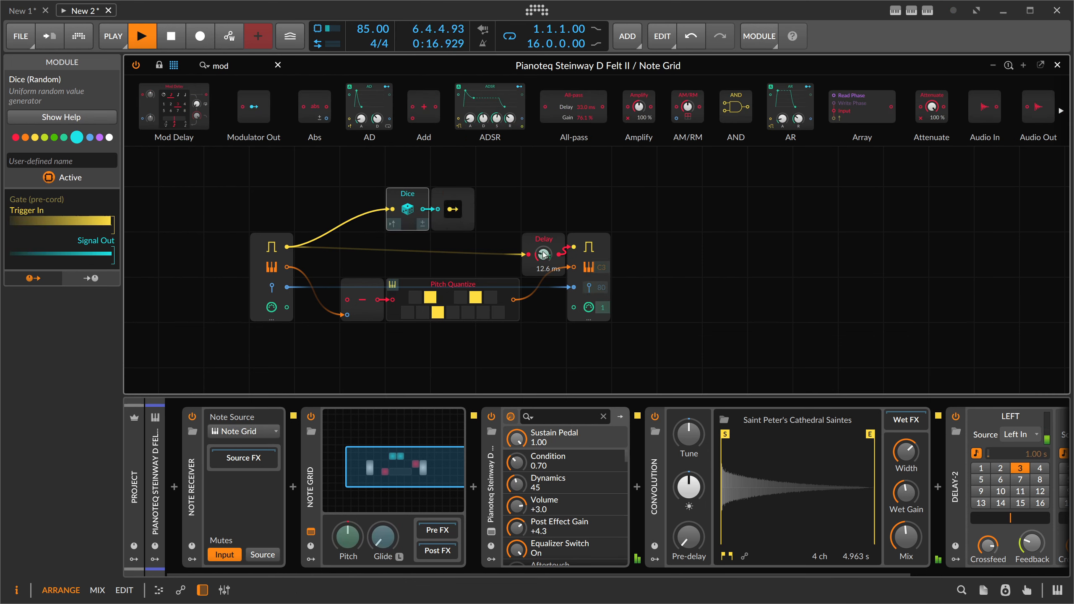
mouse_move(545, 256)
left_mouse_down()
mouse_move(545, 287)
mouse_move(544, 254)
left_mouse_up()
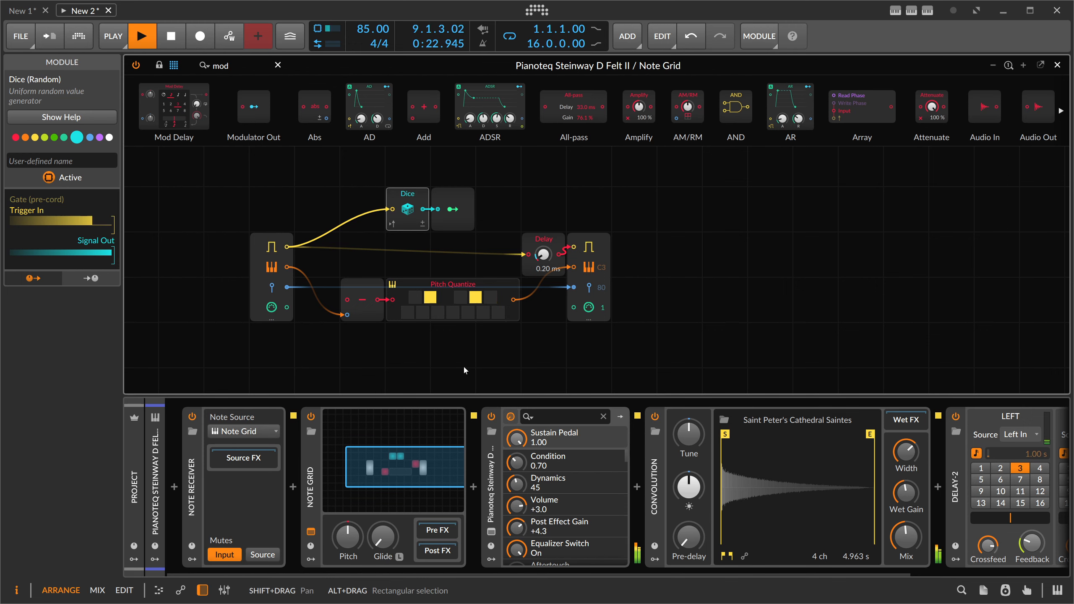
Close the Note Grid editor and slightly lower the gain in the second Polymer track's output section
left_click(1057, 66)
left_click(169, 122)
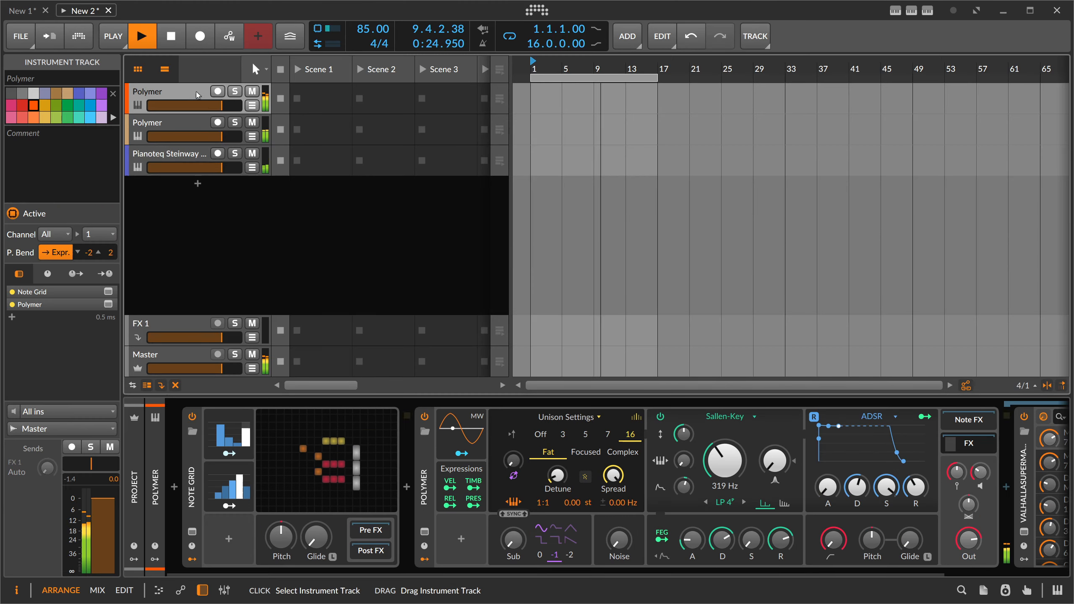
left_click_drag(585, 575, 884, 575)
left_click_drag(760, 472, 760, 474)
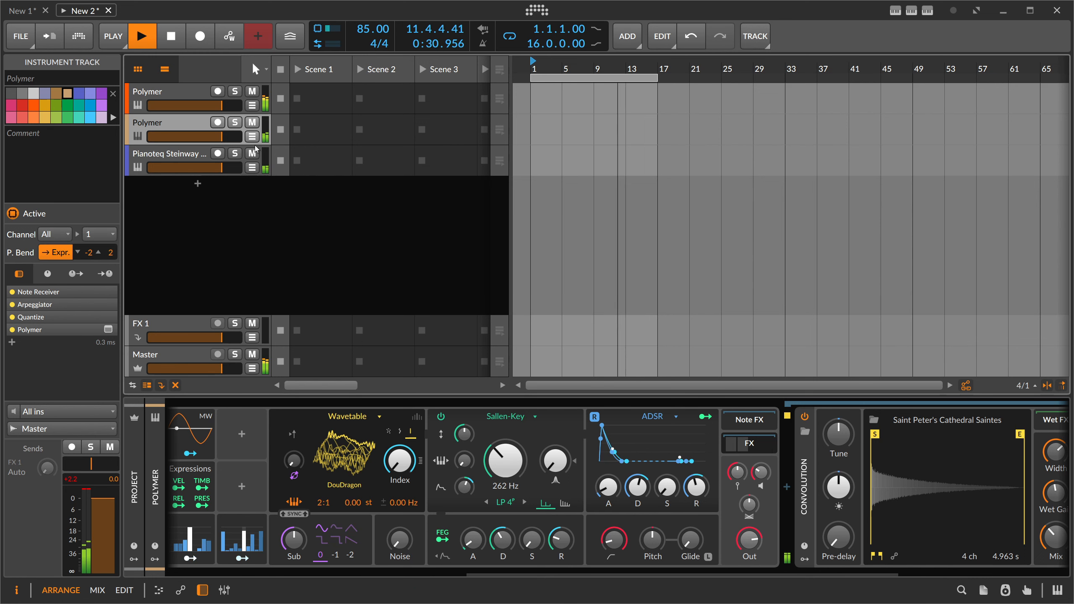
Add a Peak Limiter after Delay-2 on the Pianoteq track and raise its input gain
left_click(169, 98)
left_click(207, 160)
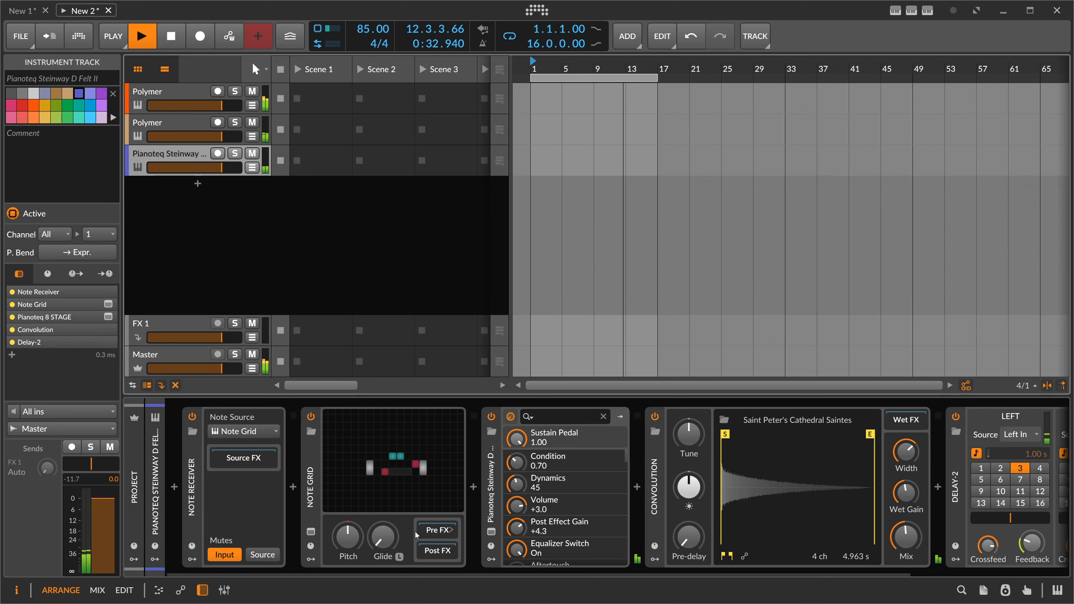
left_click_drag(423, 572, 603, 571)
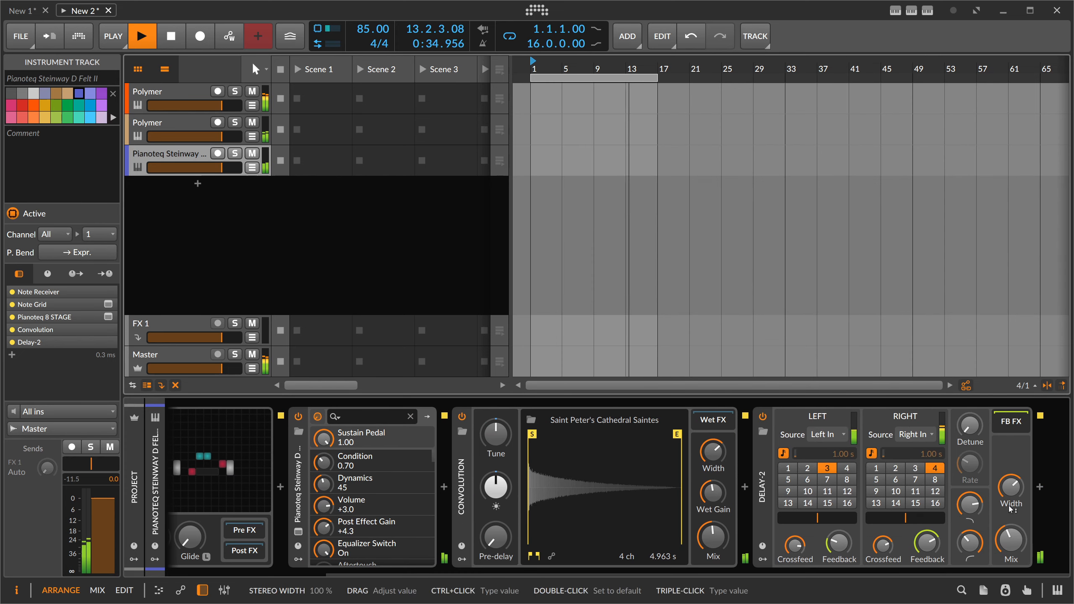
left_click(1039, 488)
type("peak")
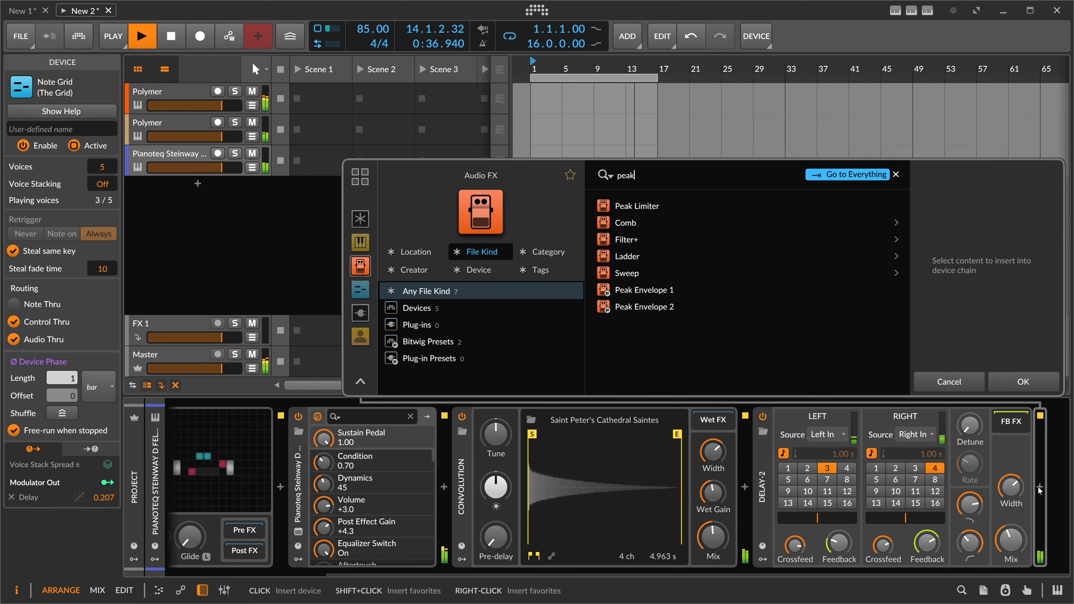
key("Return")
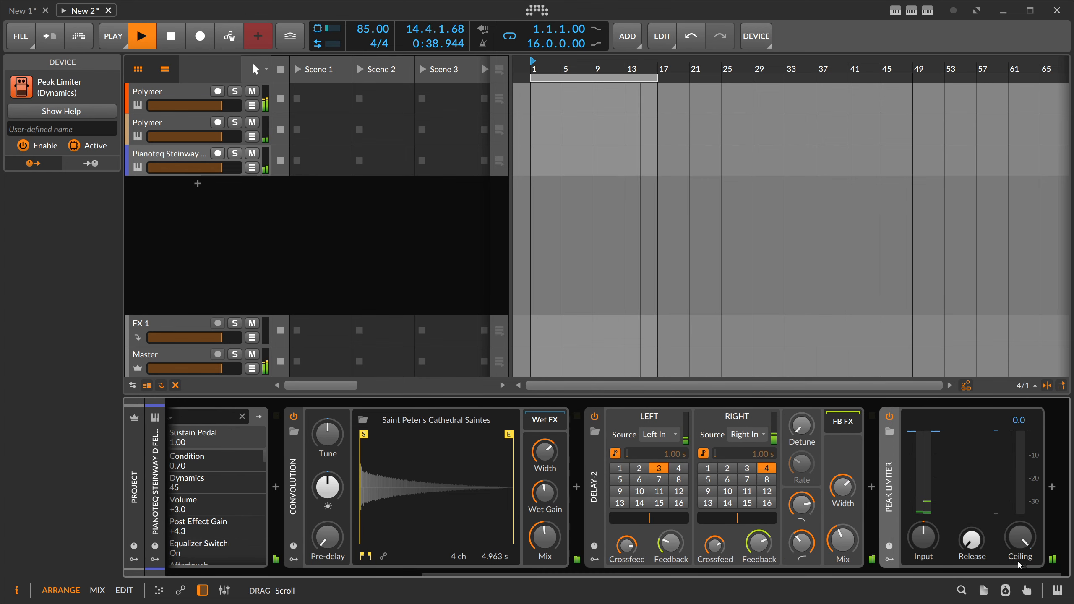
left_click_drag(923, 537, 924, 523)
Reopen the Pianoteq track's Note Grid and set the Delay module's time to 0.28 ms
left_click_drag(790, 572, 478, 575)
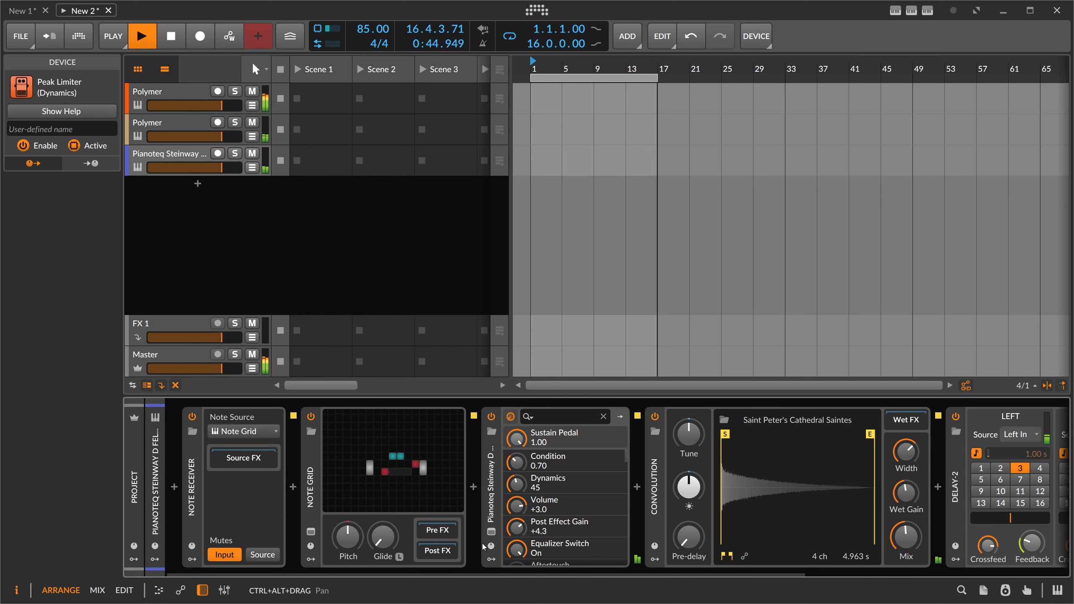
double_click(429, 483)
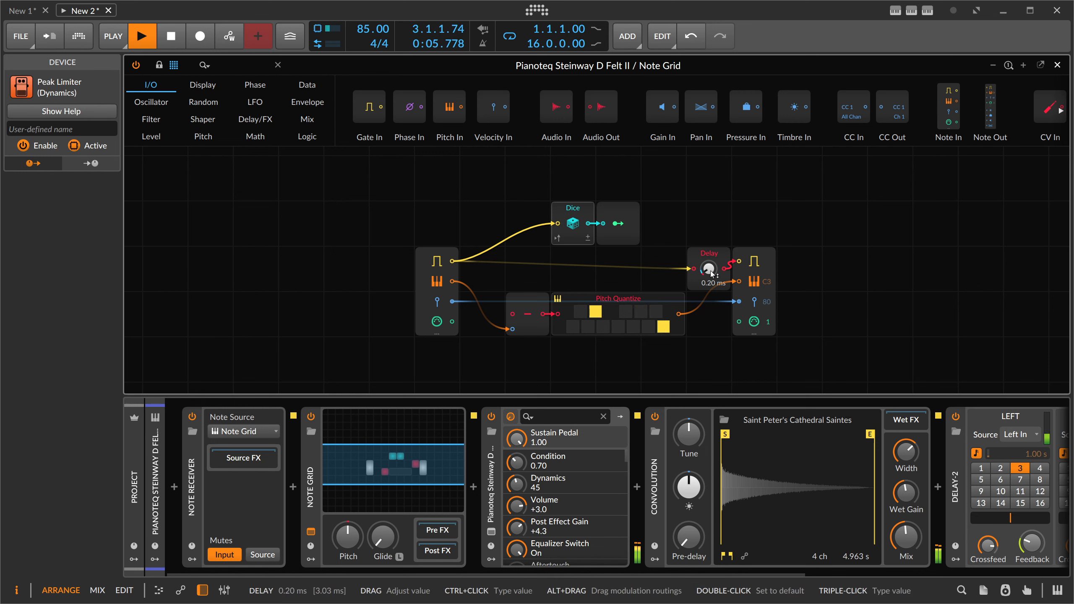
left_click_drag(710, 271, 709, 267)
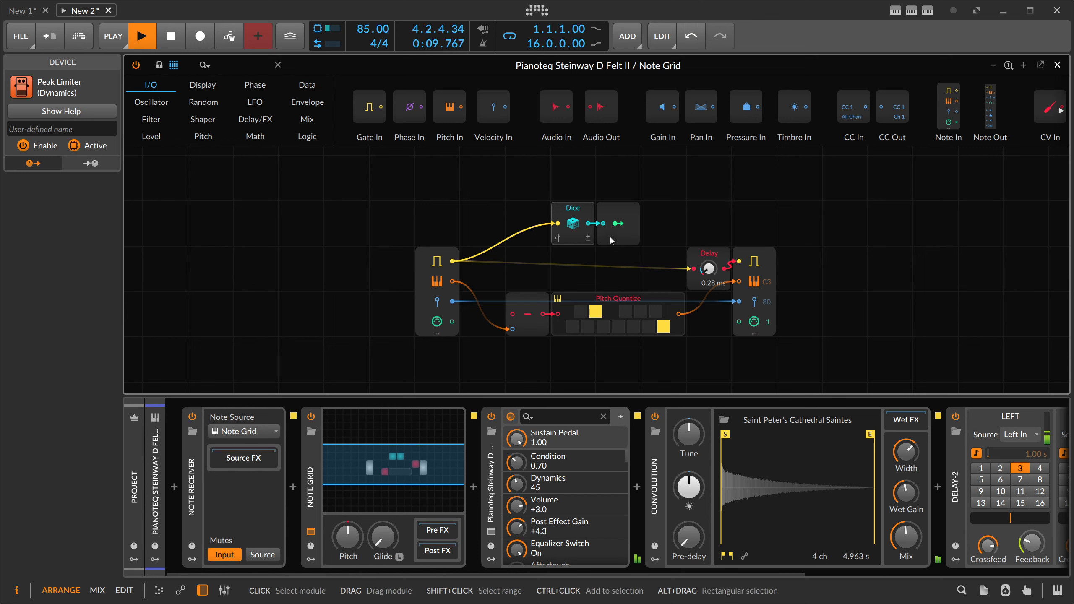
Increase Modulator Out's modulation of the Delay time to 0.442
left_click(629, 230)
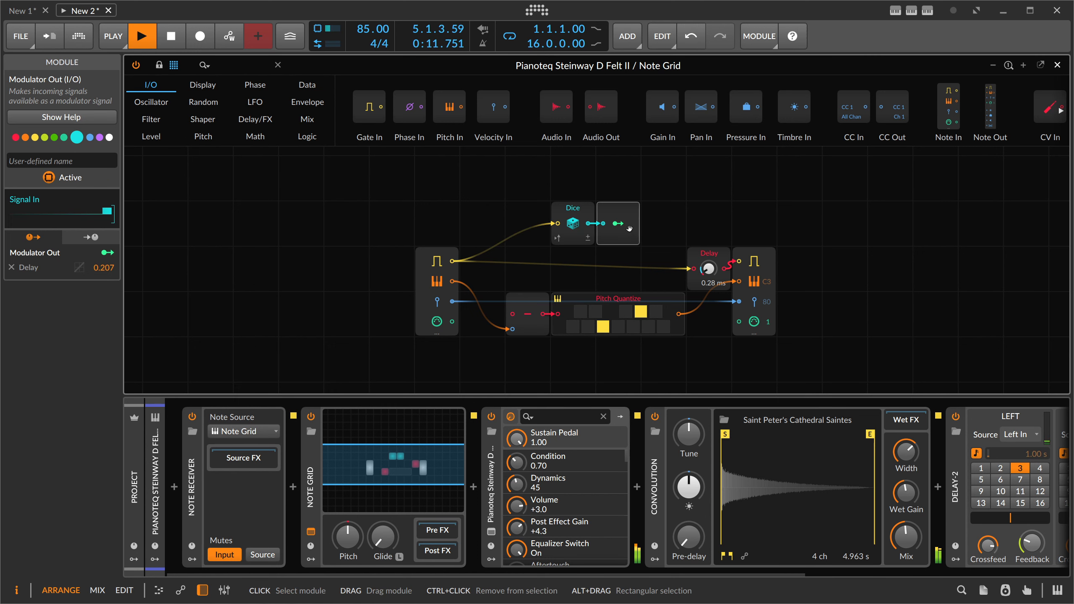
left_click(619, 224)
left_click_drag(708, 269, 708, 266)
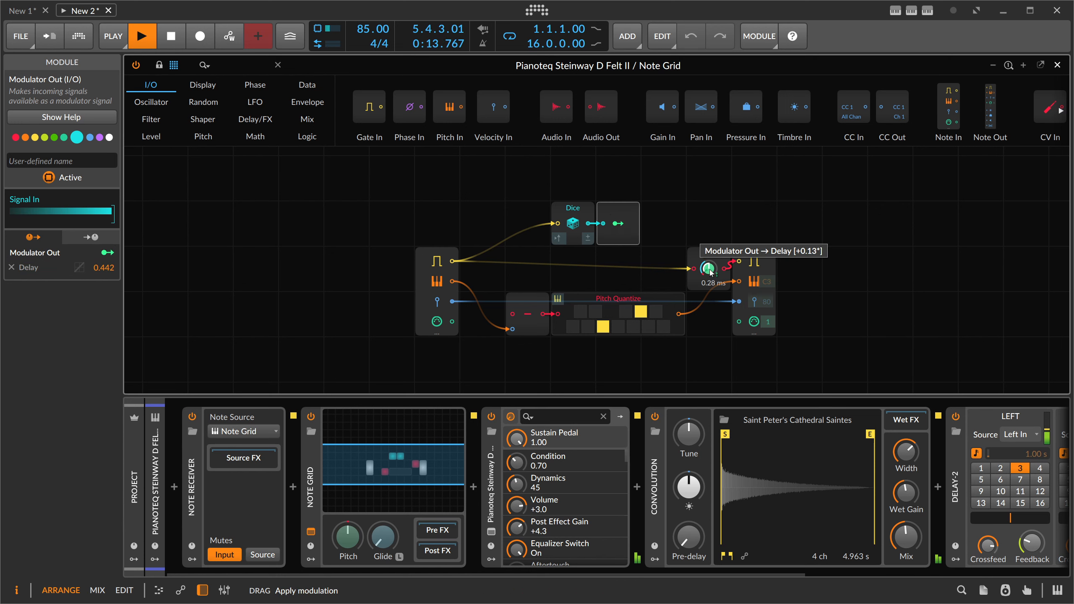
Insert a Quantize note effect between the Note Grid and Pianoteq
left_click(473, 487)
type("qua")
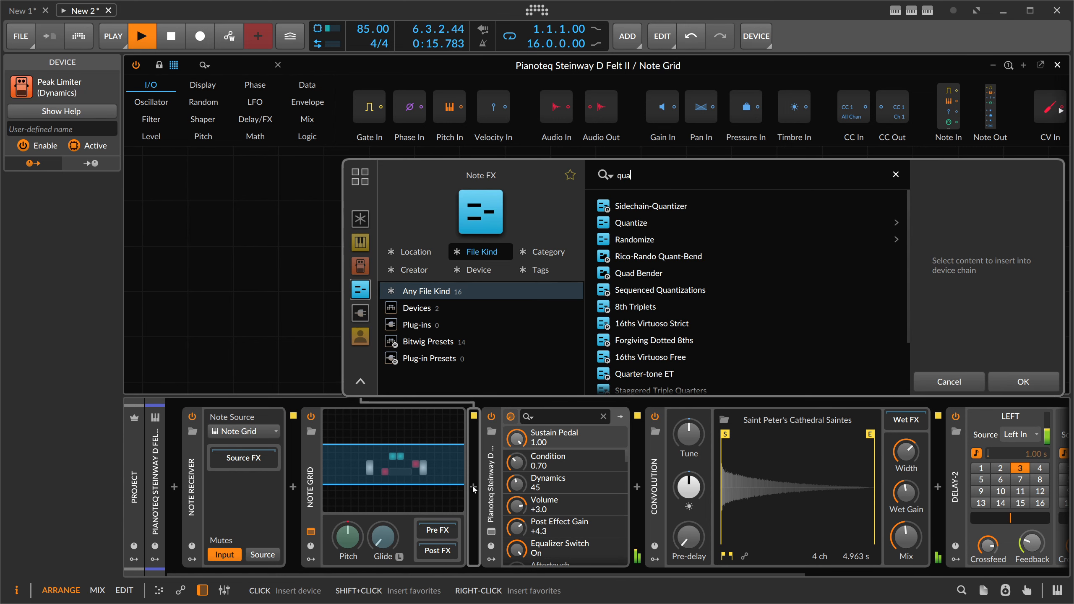
left_click(632, 326)
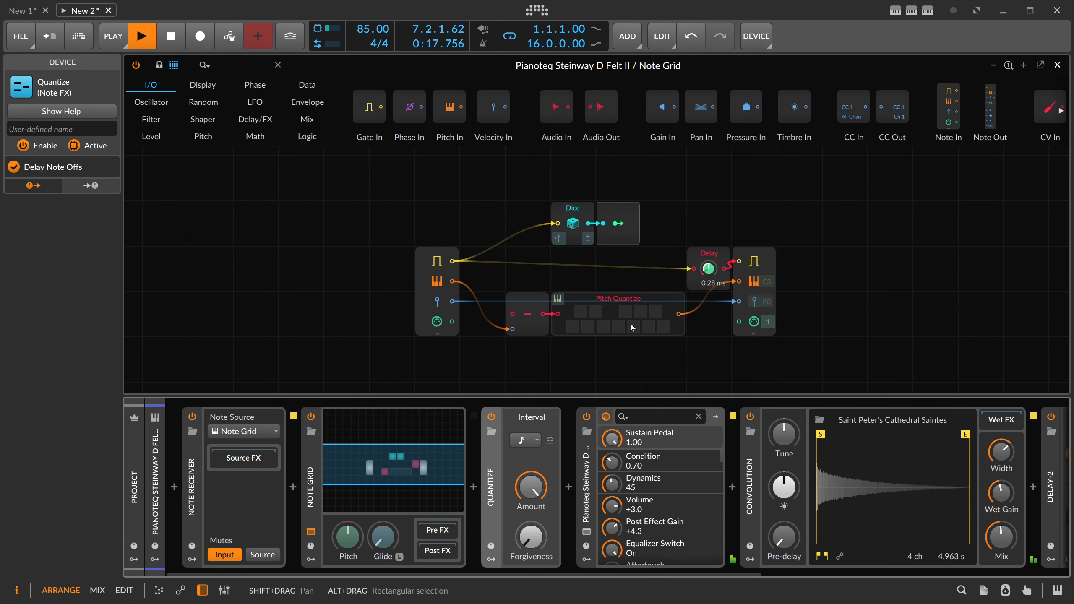
Raise Modulator Out's modulation amount on the Delay time to 0.597
left_click(619, 225)
left_click(619, 224)
left_click_drag(708, 269, 709, 262)
left_click(620, 224)
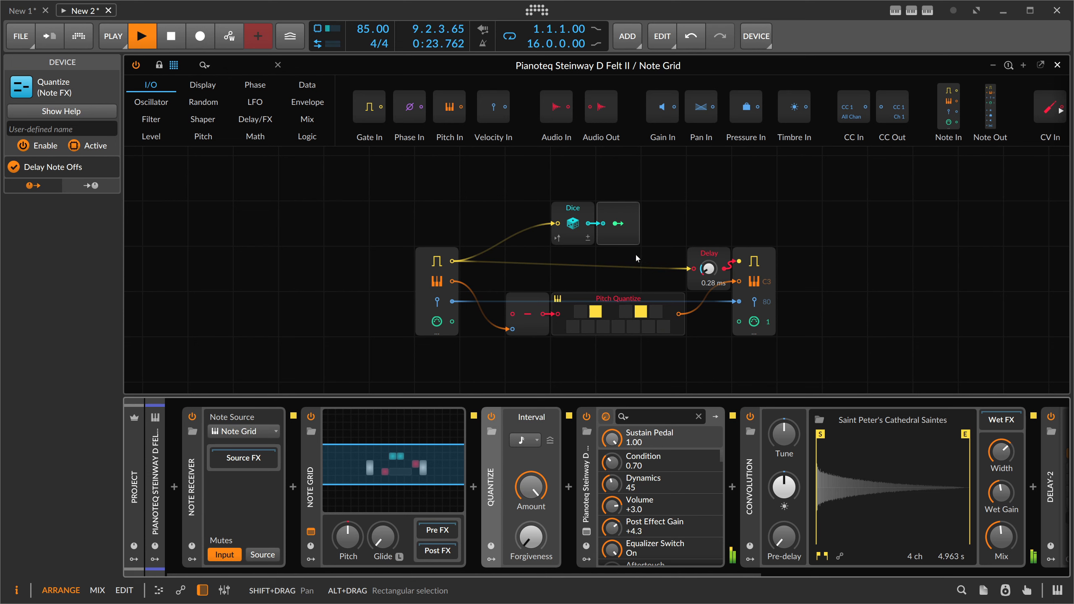
left_click_drag(467, 578, 694, 577)
left_click_drag(832, 571, 911, 573)
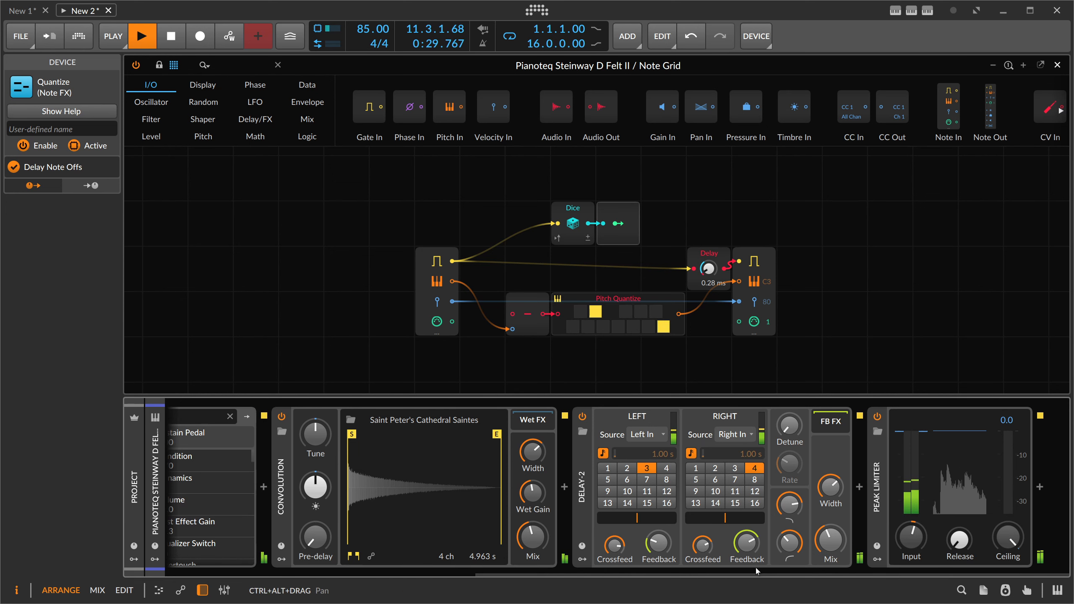
left_click_drag(757, 575, 676, 577)
Insert an Octaver set to +1 between Pitch Quantize and Note Out's pitch input
left_click(220, 64)
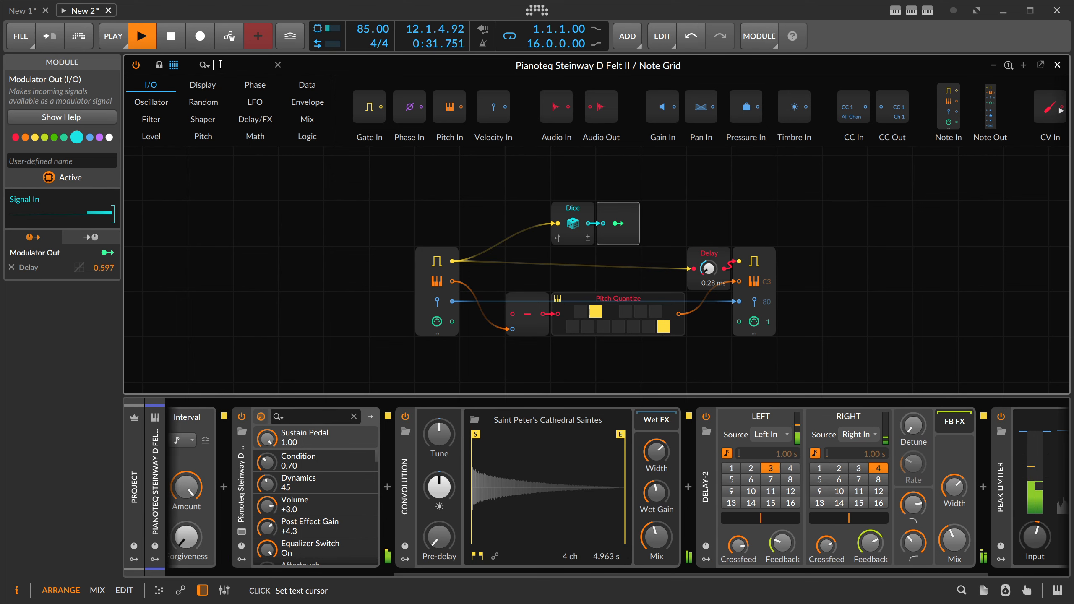
type("quan")
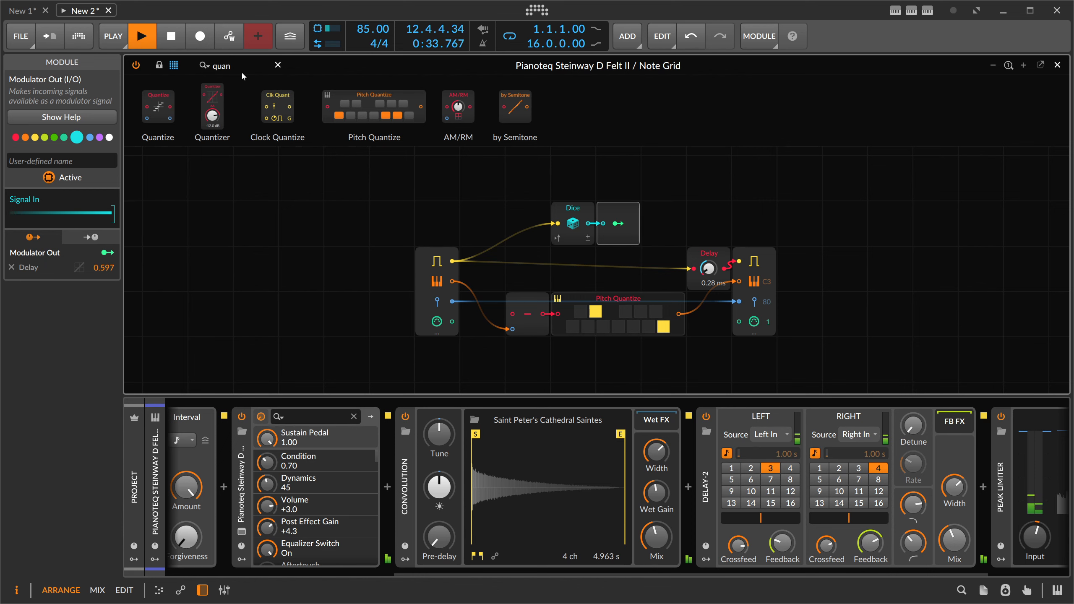
left_click_drag(245, 67, 162, 62)
type("oc")
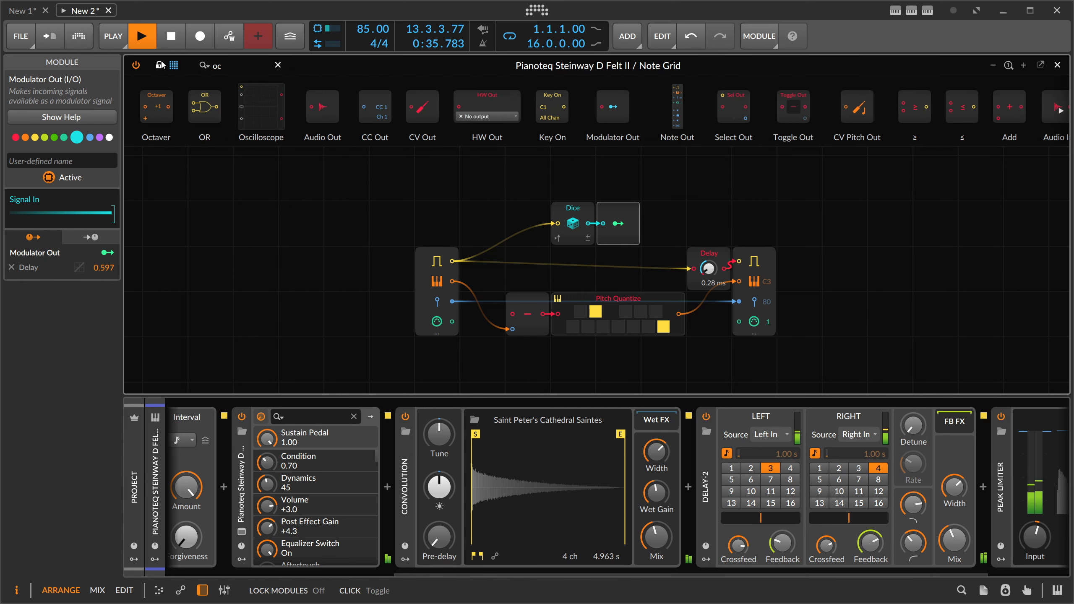
left_click_drag(524, 320, 679, 314)
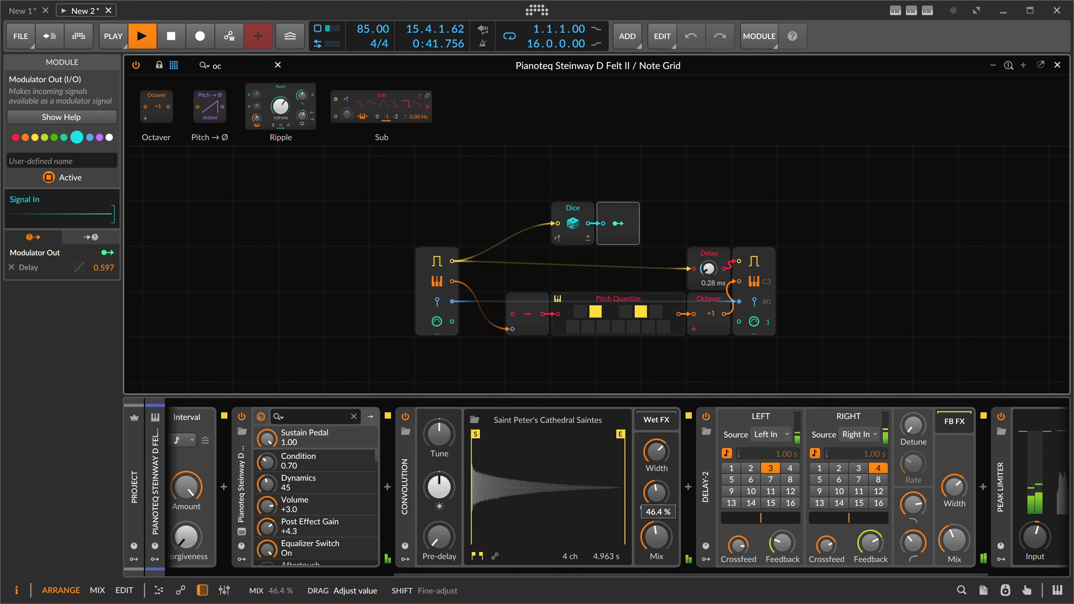
Set the Convolution mix to about 46.4%, raise the Peak Limiter's input slightly, and close the Note Grid editor
left_click_drag(629, 574, 710, 575)
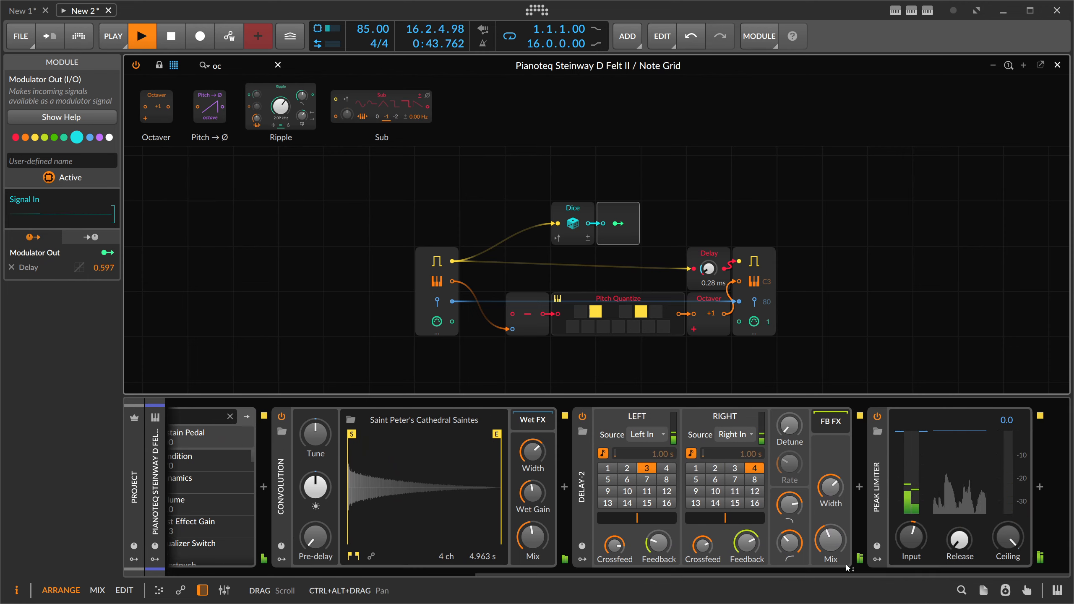
left_click_drag(907, 541, 907, 538)
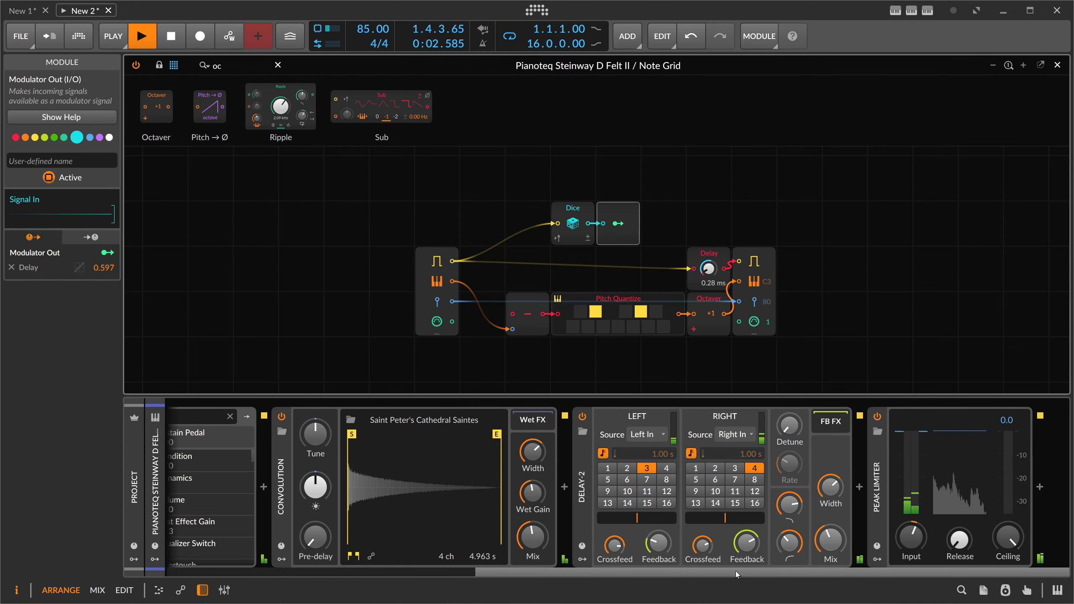
left_click_drag(714, 575, 404, 579)
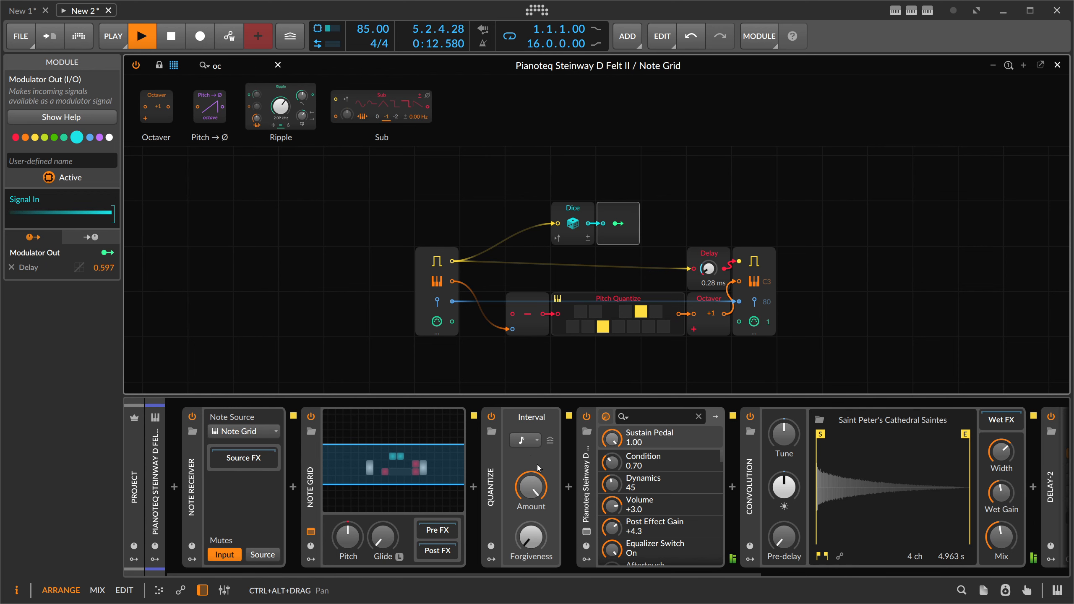
left_click(1057, 65)
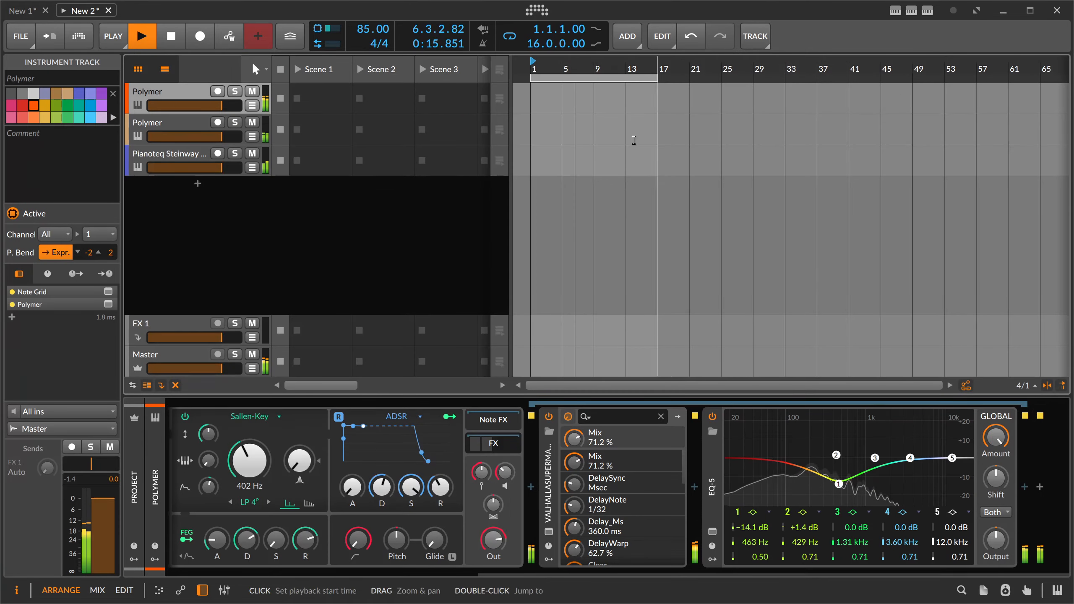
Review the device chains of the second Polymer, Pianoteq and first Polymer tracks
left_click(184, 129)
left_click(172, 156)
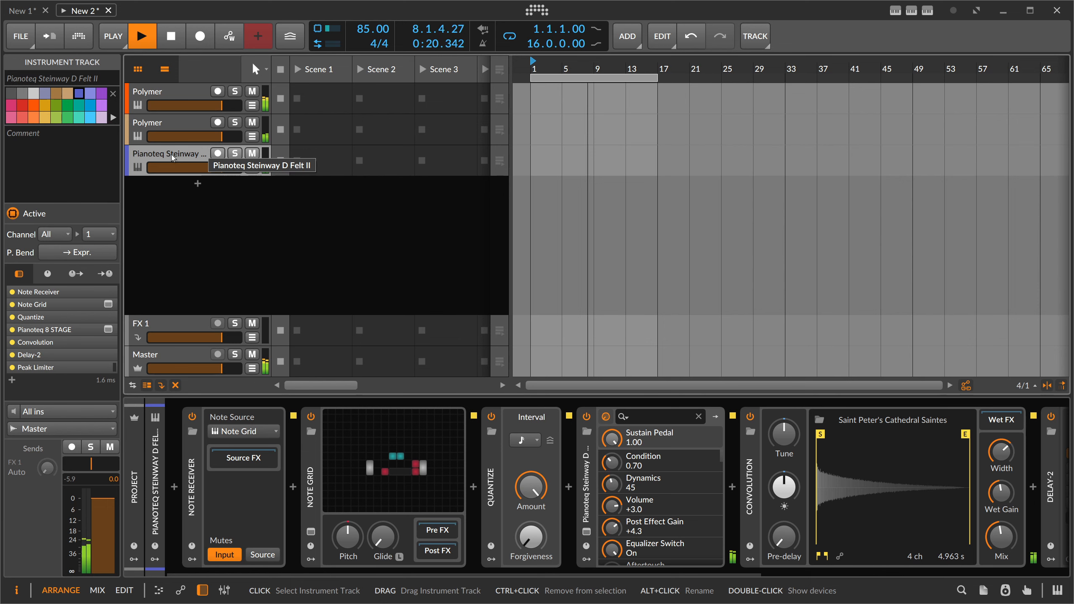
left_click(169, 128)
left_click(169, 98)
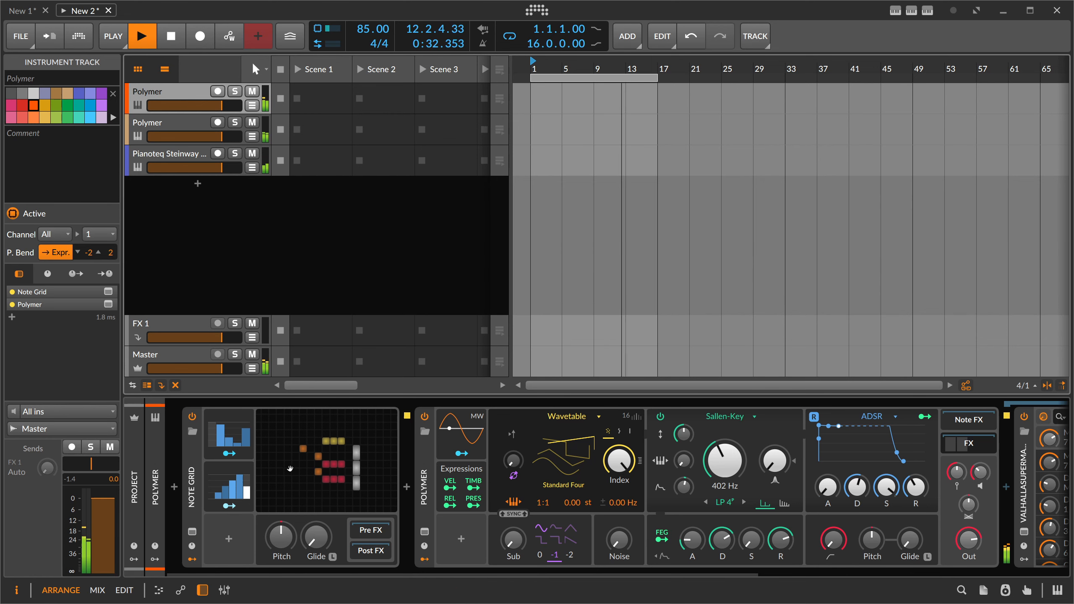
Examine the first Polymer track's Note Grid patch with the device chain hidden, including its Pitch module, and return to the Pianoteq track
left_click(295, 469)
scroll(444, 256, "down", 2)
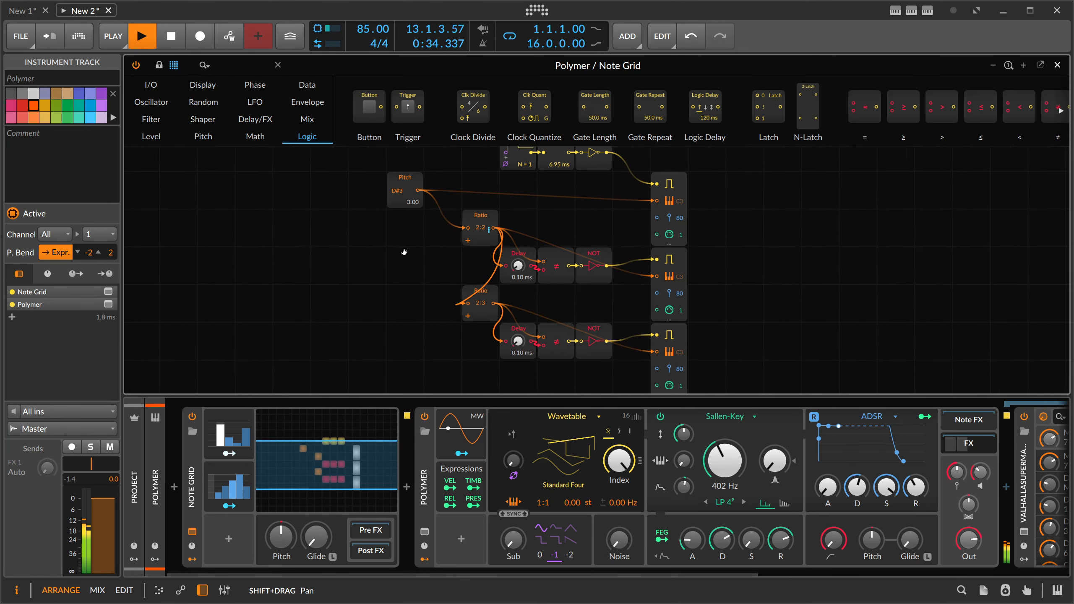
left_click(203, 590)
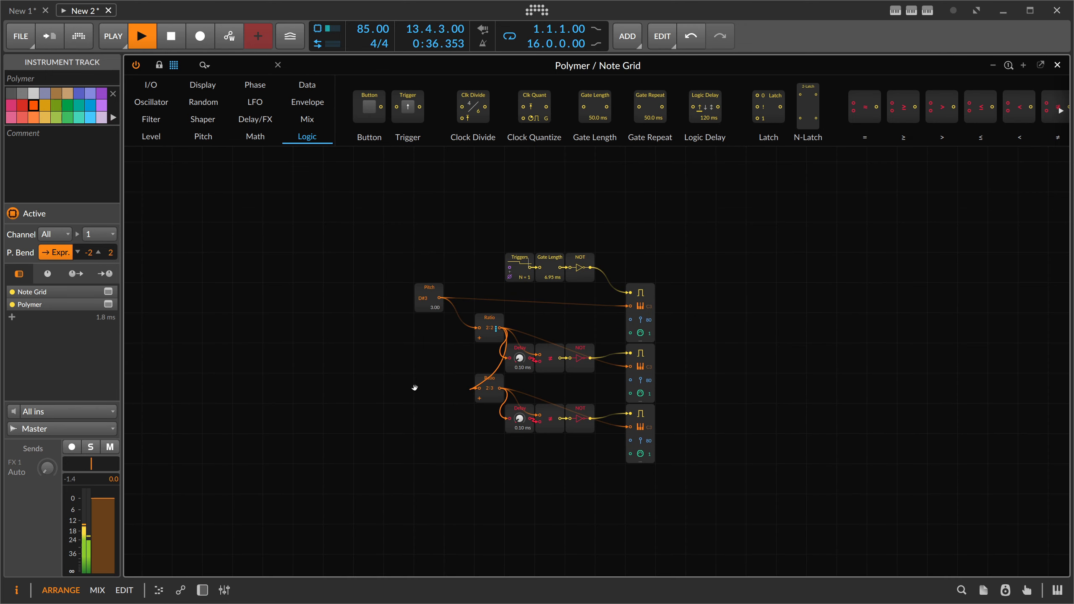
left_click_drag(411, 385, 394, 359)
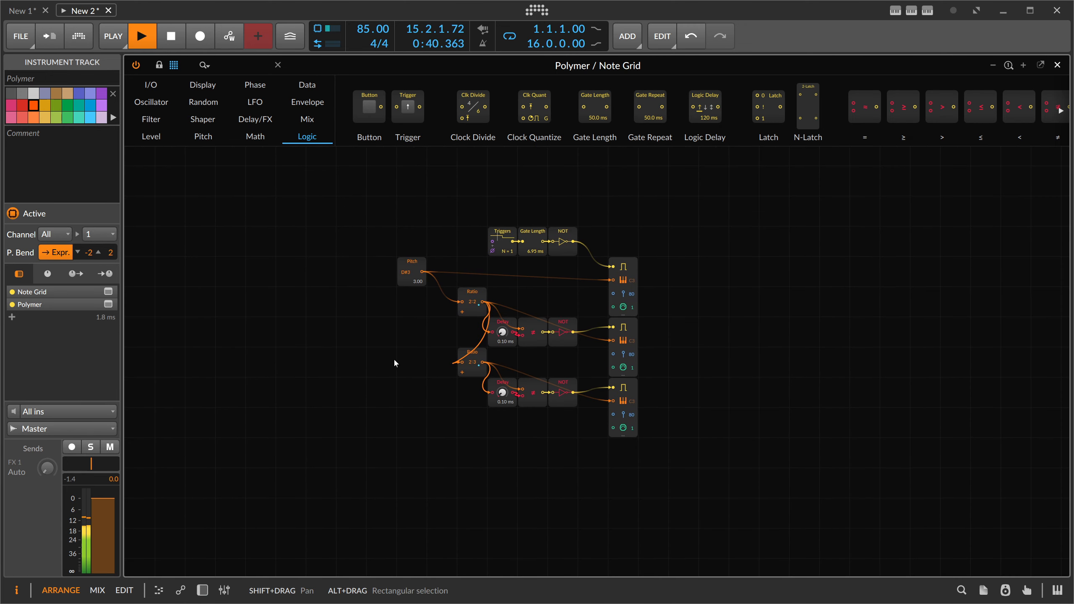
left_click(424, 259)
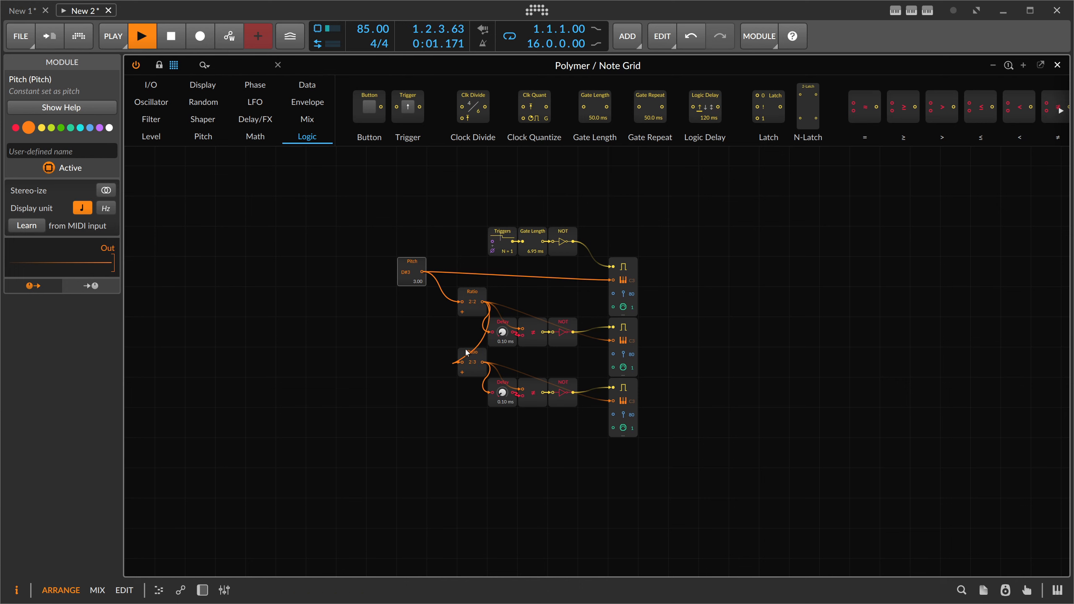
left_click(1057, 65)
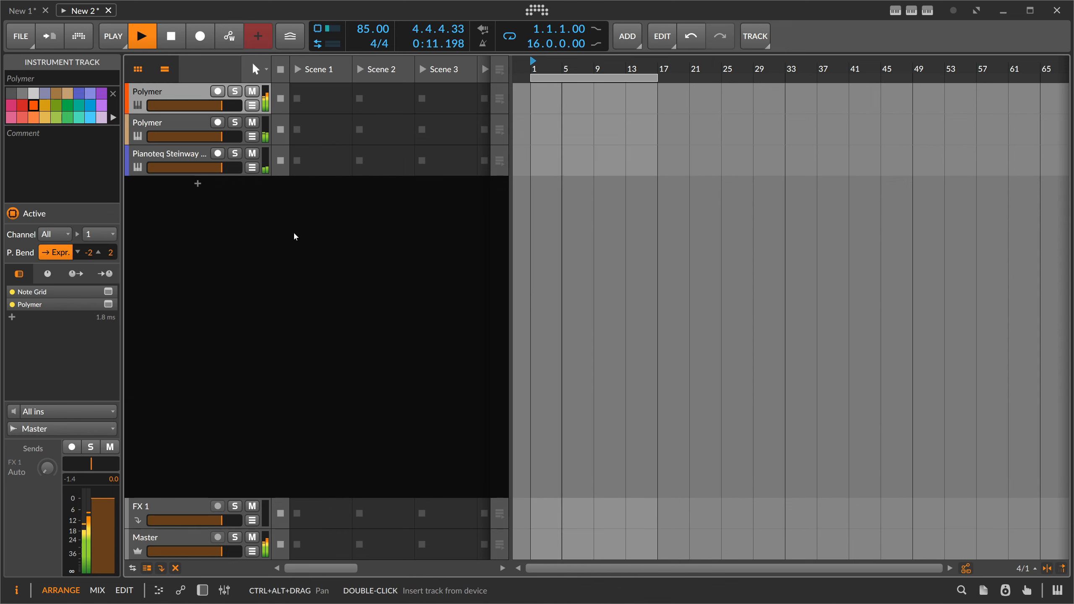
left_click(175, 125)
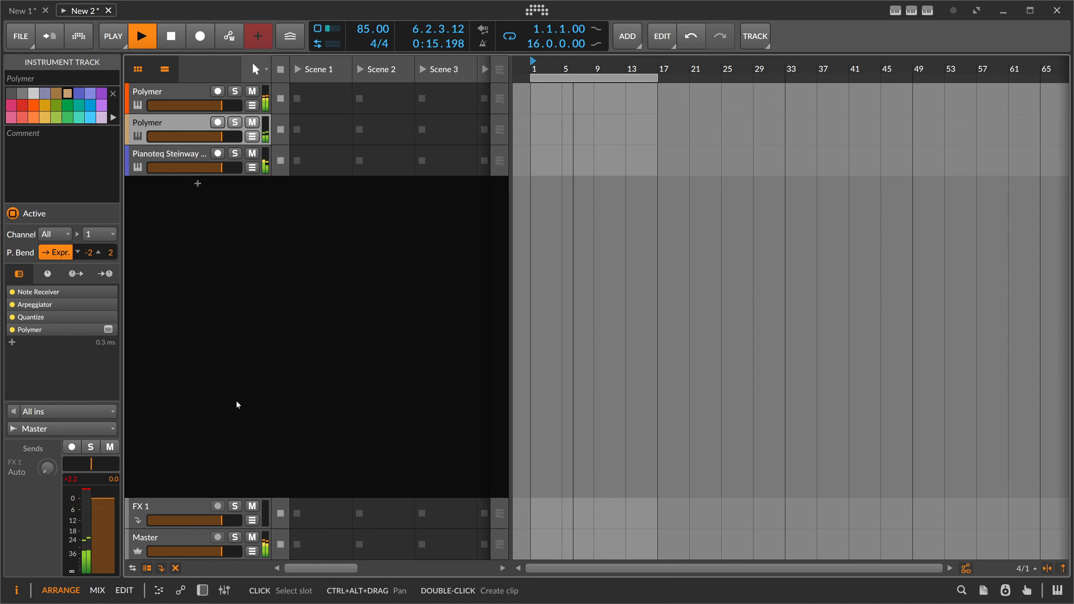
left_click(173, 161)
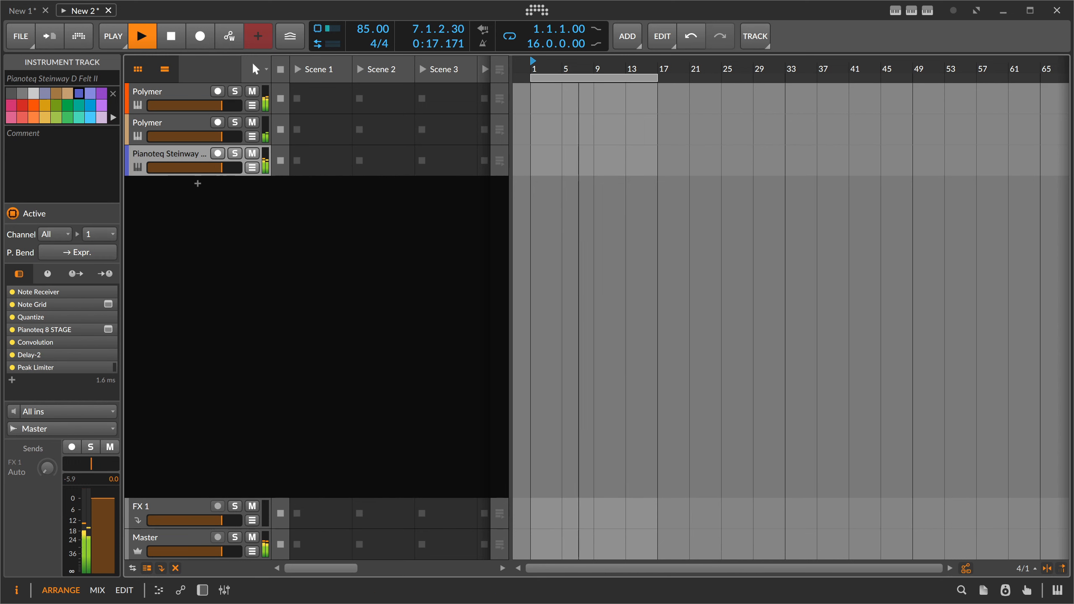